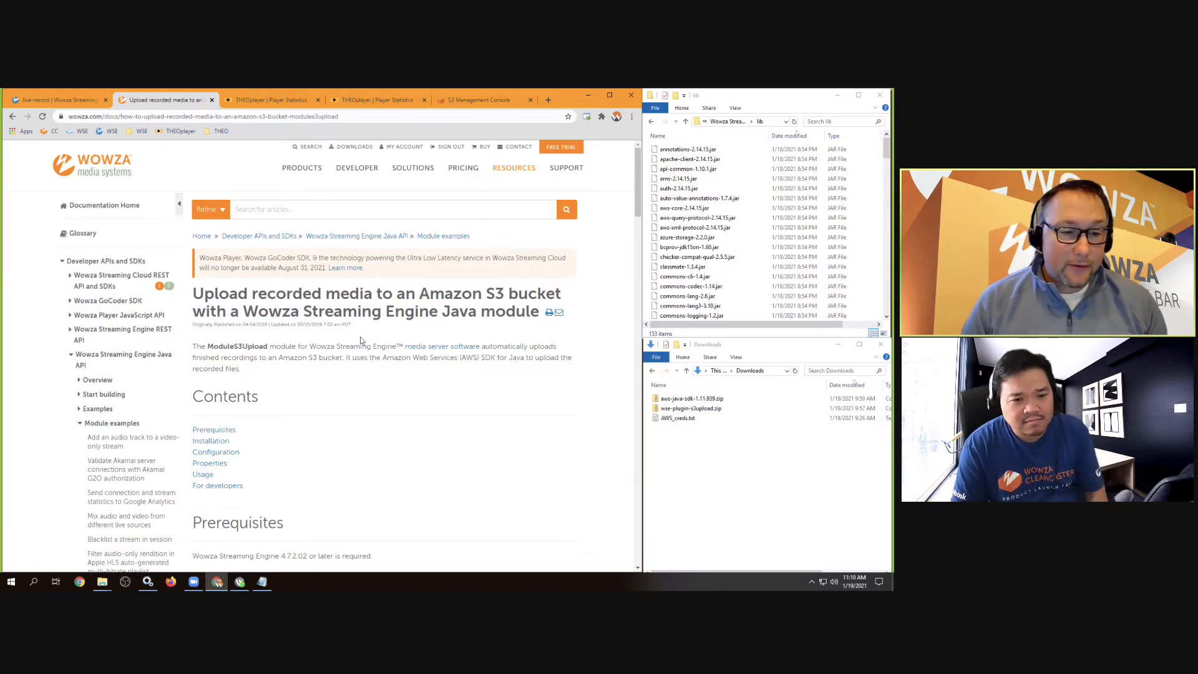
Scroll the docs to the Installation section and locate the downloaded wse-plugin-s3upload.zip
{"action": "scroll", "coordinate": [362, 337], "scroll_direction": "down", "scroll_amount": 2}
{"action": "scroll", "coordinate": [362, 339], "scroll_direction": "down", "scroll_amount": 5}
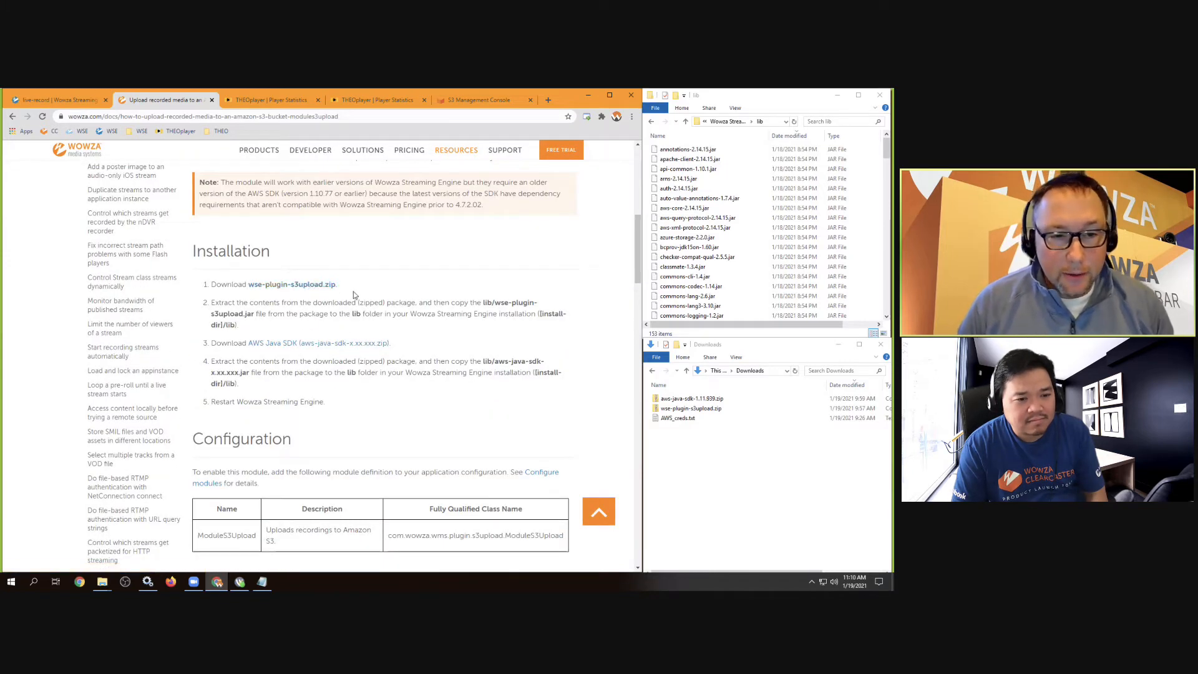
{"action": "left_click", "coordinate": [739, 452]}
{"action": "left_click", "coordinate": [702, 409]}
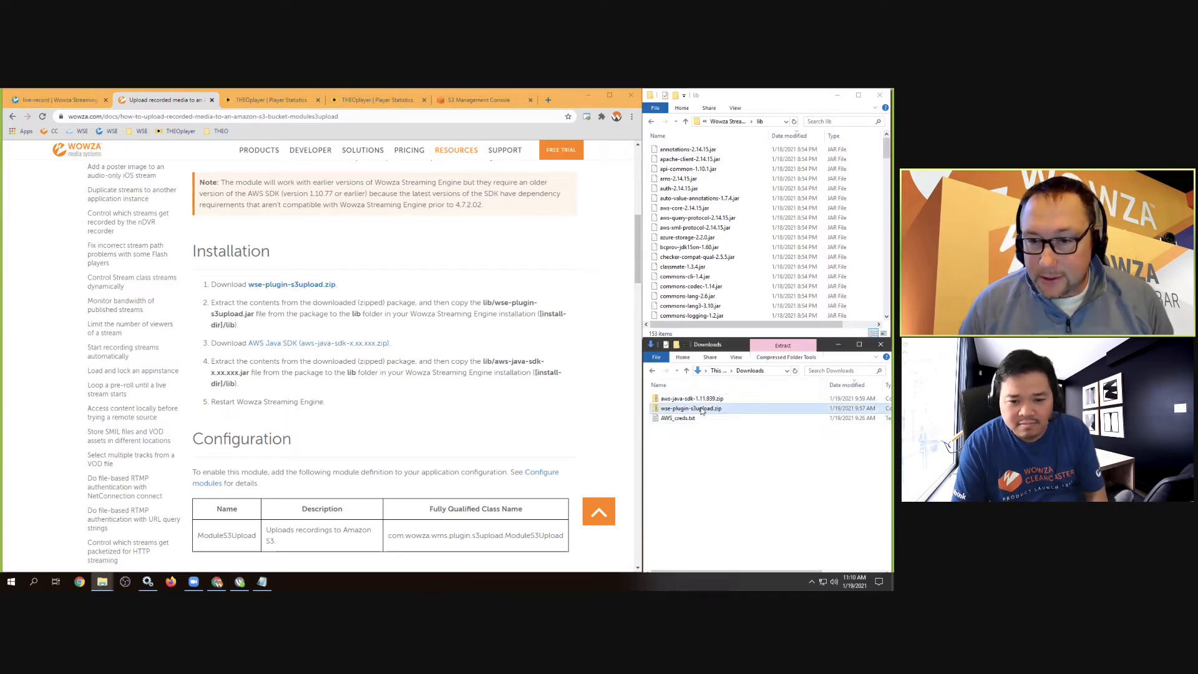
{"action": "left_click", "coordinate": [718, 450]}
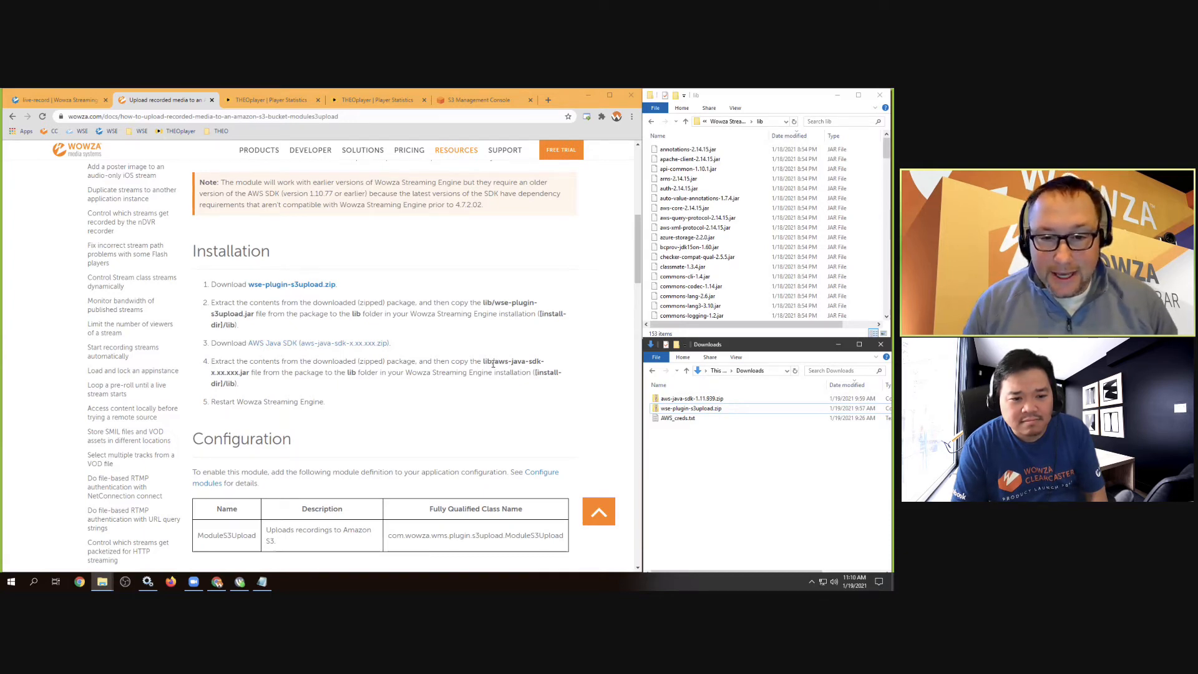
Highlight the AWS SDK jar path in installation step 4, then select wse-plugin-s3upload.zip in Downloads
{"action": "left_click_drag", "start_coordinate": [493, 363], "coordinate": [248, 372]}
{"action": "left_click", "coordinate": [212, 377]}
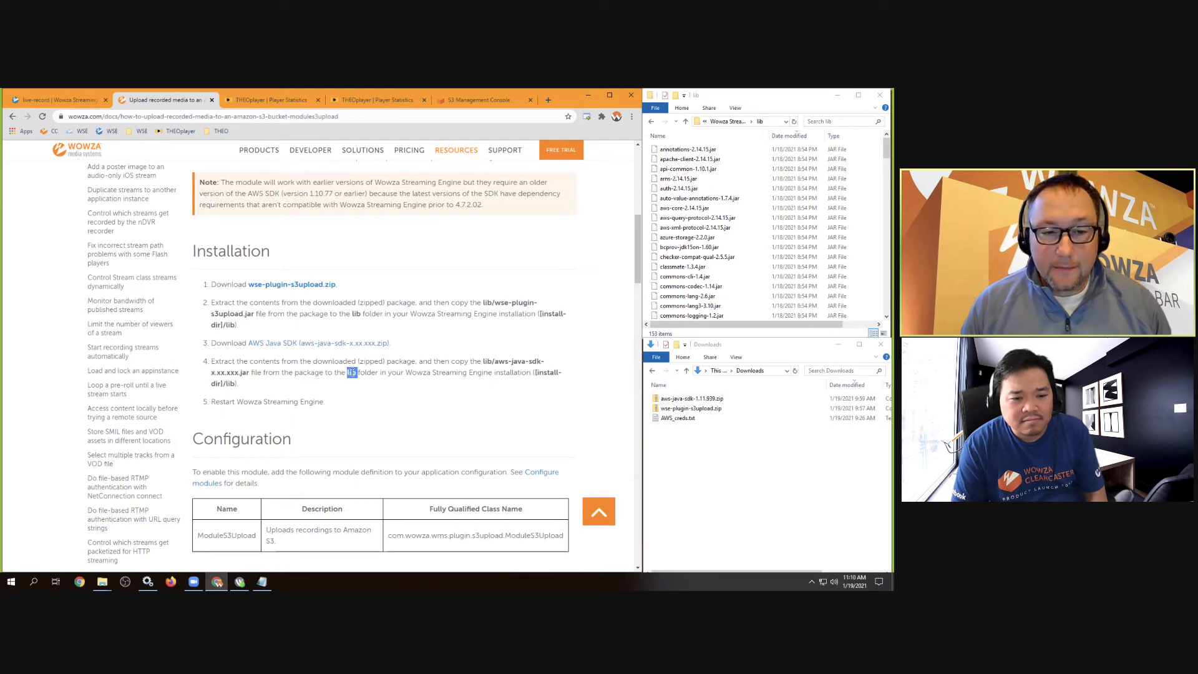
{"action": "left_click", "coordinate": [351, 372]}
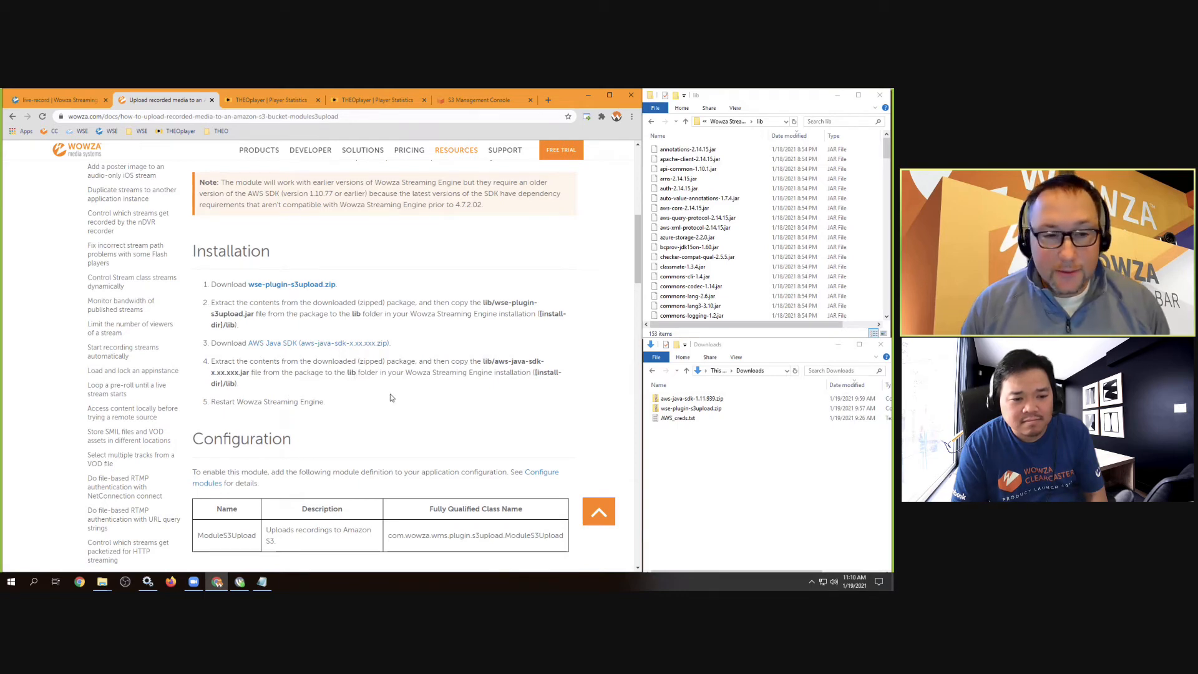
{"action": "left_click", "coordinate": [718, 452]}
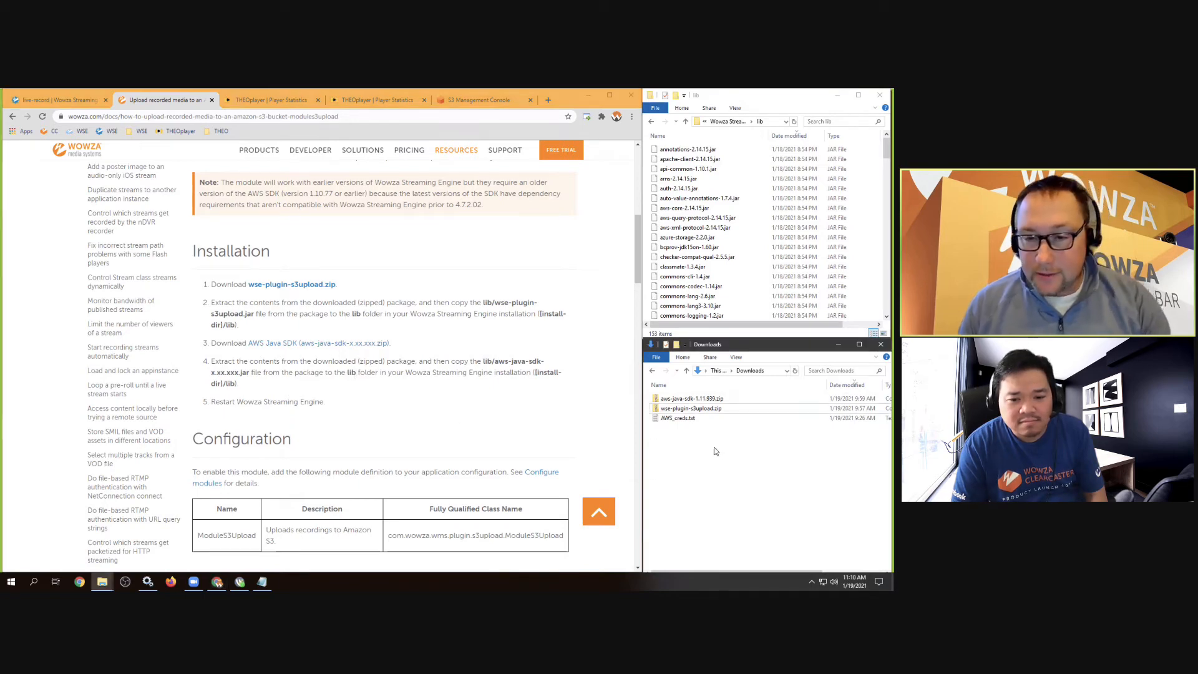
{"action": "left_click", "coordinate": [703, 410]}
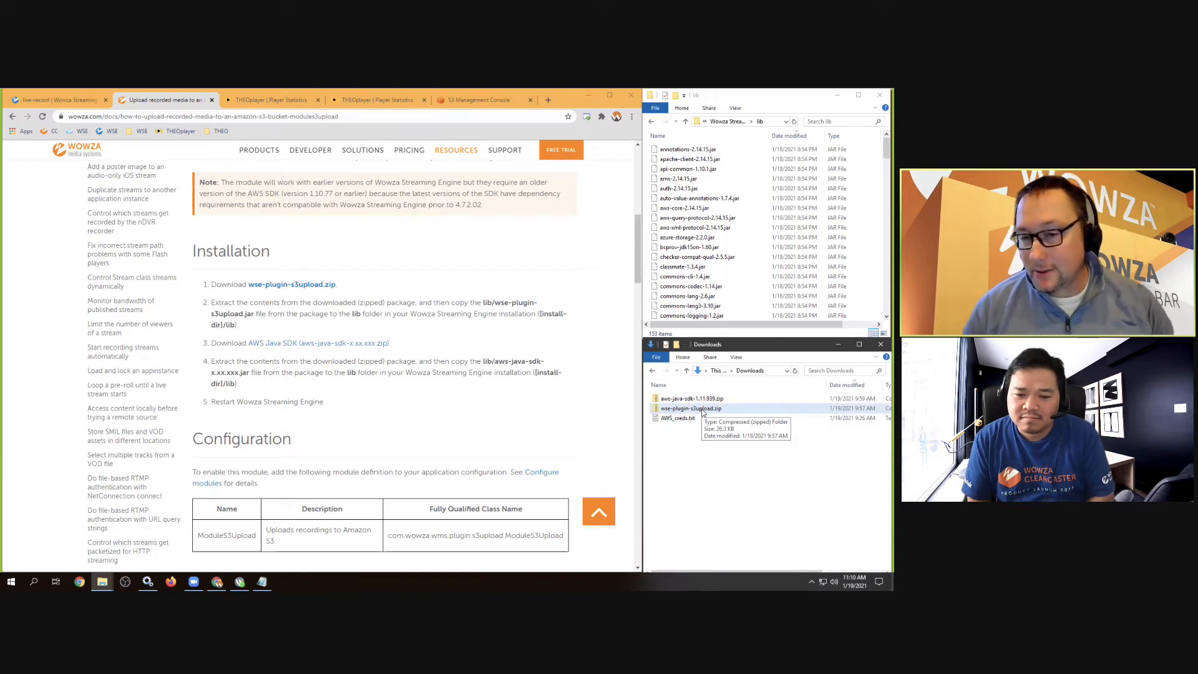
Drag wse-plugin-s3upload.jar from the zip's lib folder into the Wowza Streaming Engine 4.8.0 lib folder
{"action": "double_click", "coordinate": [698, 409]}
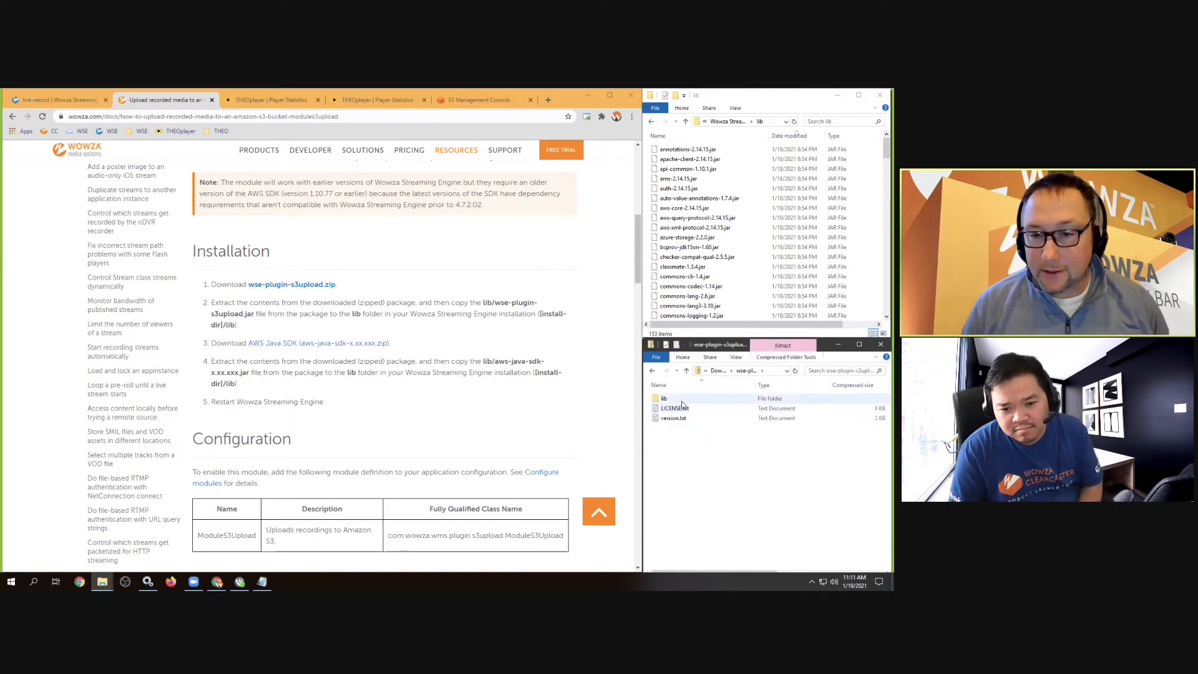
{"action": "double_click", "coordinate": [681, 399]}
{"action": "left_click", "coordinate": [682, 402]}
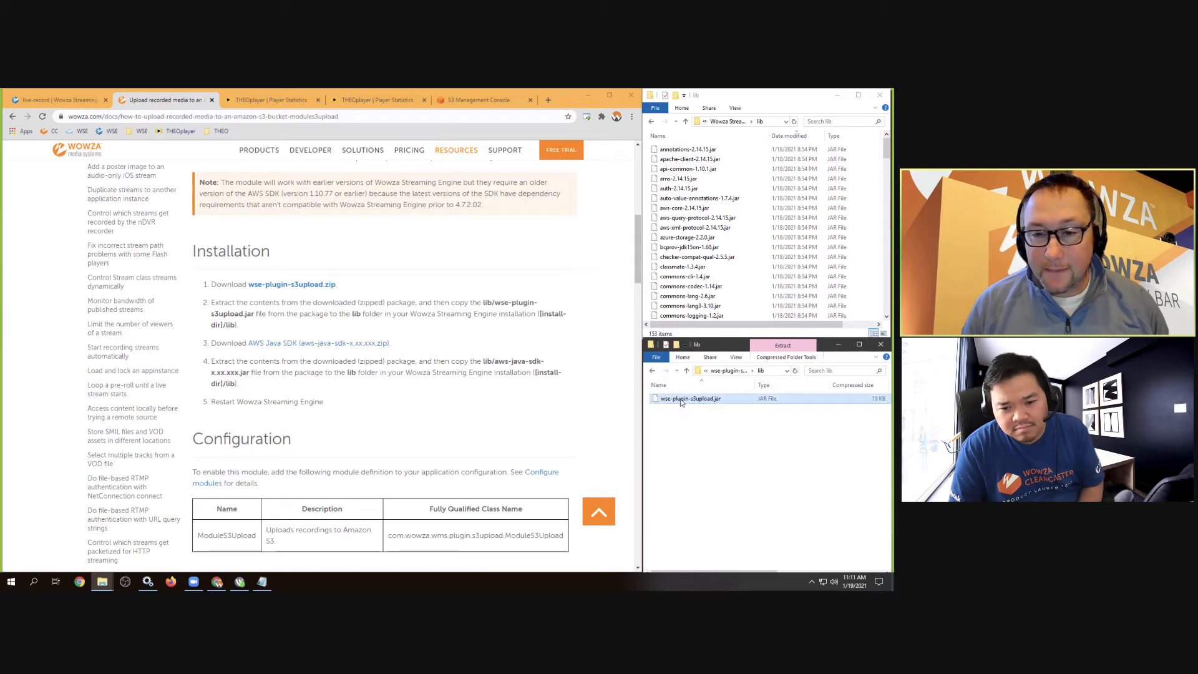
{"action": "left_click", "coordinate": [730, 121]}
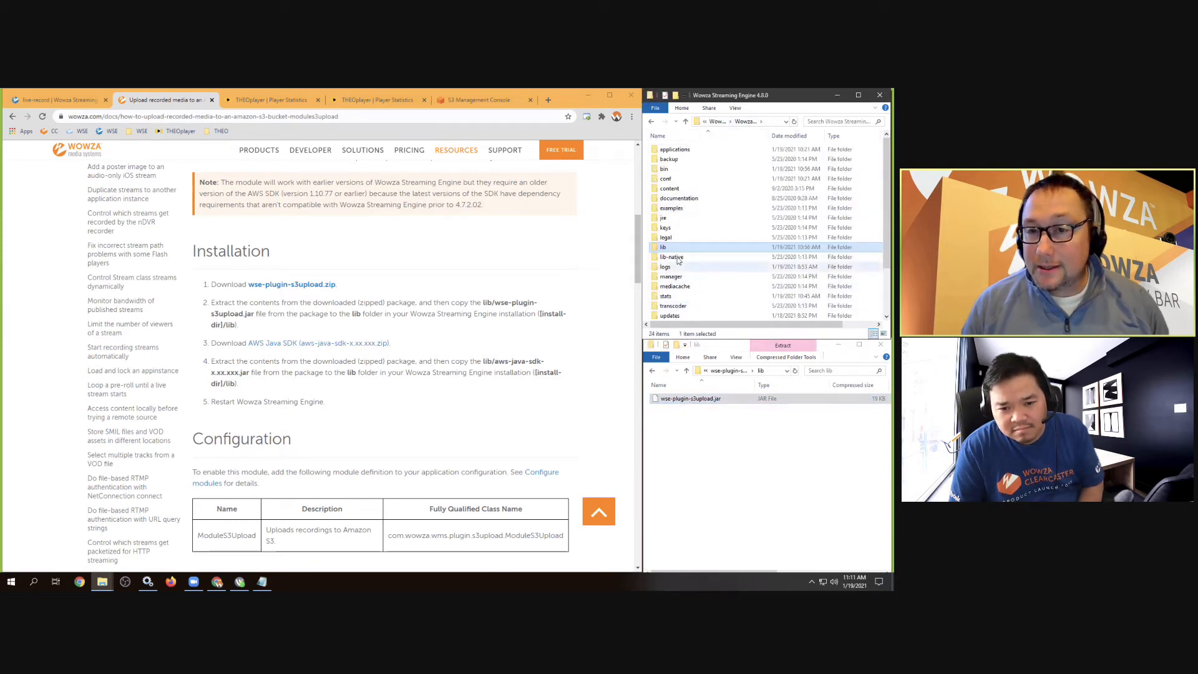
{"action": "left_click", "coordinate": [667, 180]}
{"action": "left_click", "coordinate": [668, 189]}
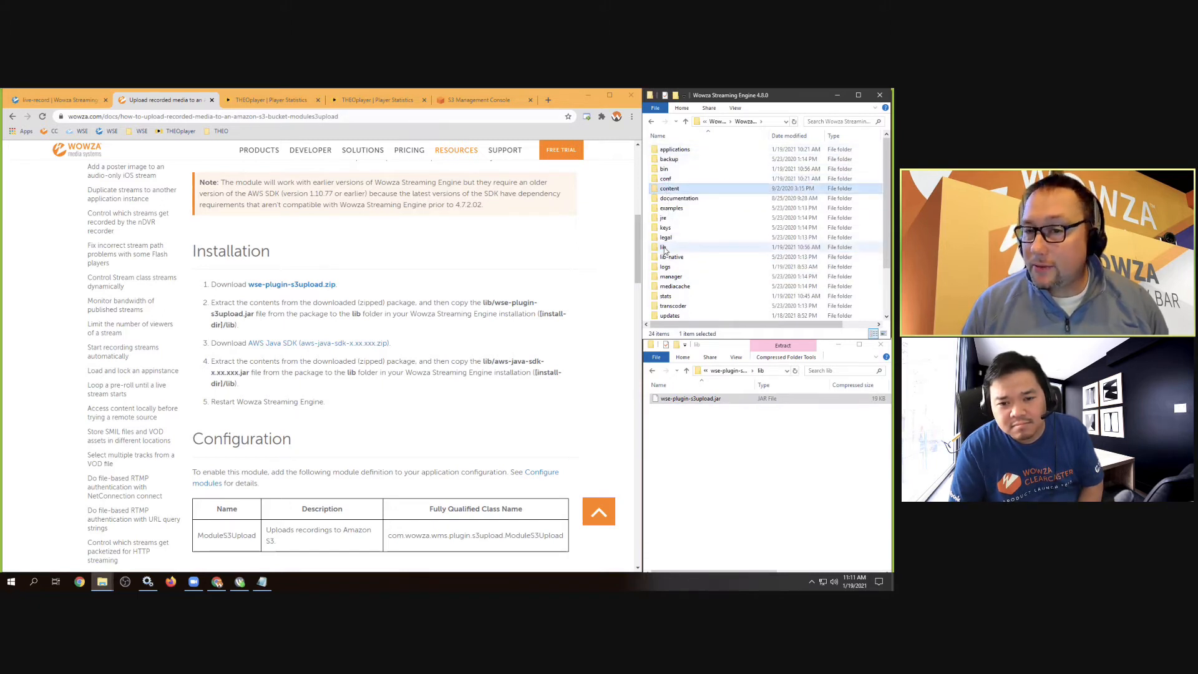
{"action": "left_click", "coordinate": [665, 248]}
{"action": "double_click", "coordinate": [665, 247]}
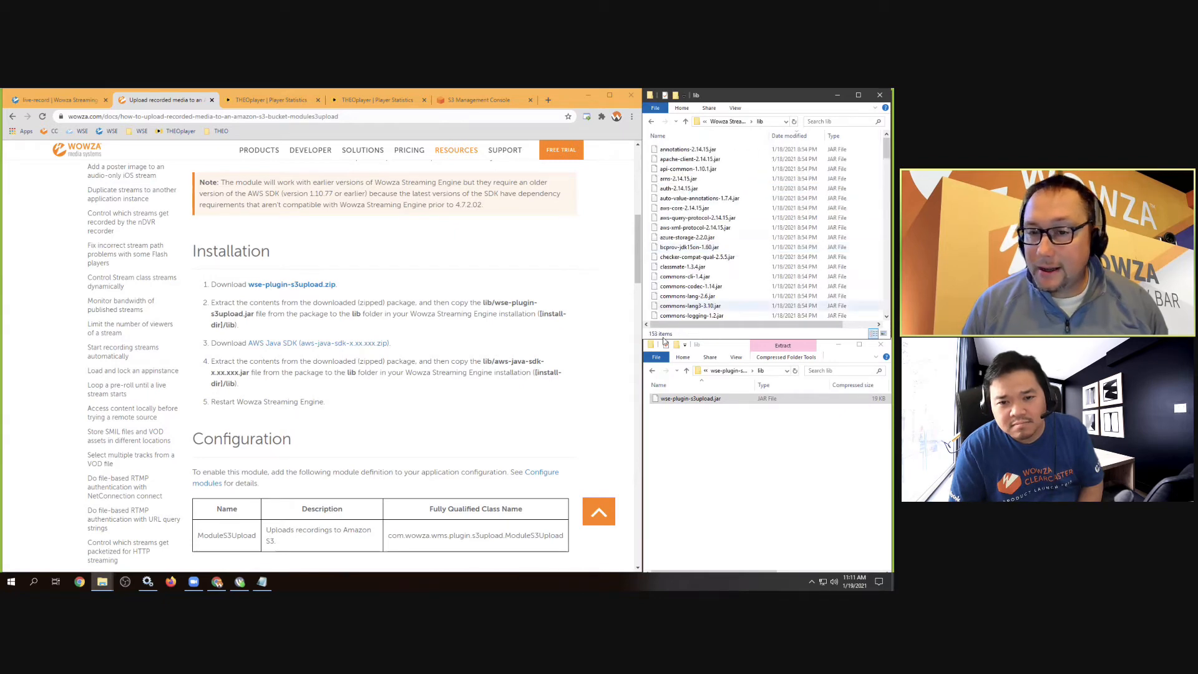
{"action": "left_click", "coordinate": [676, 399]}
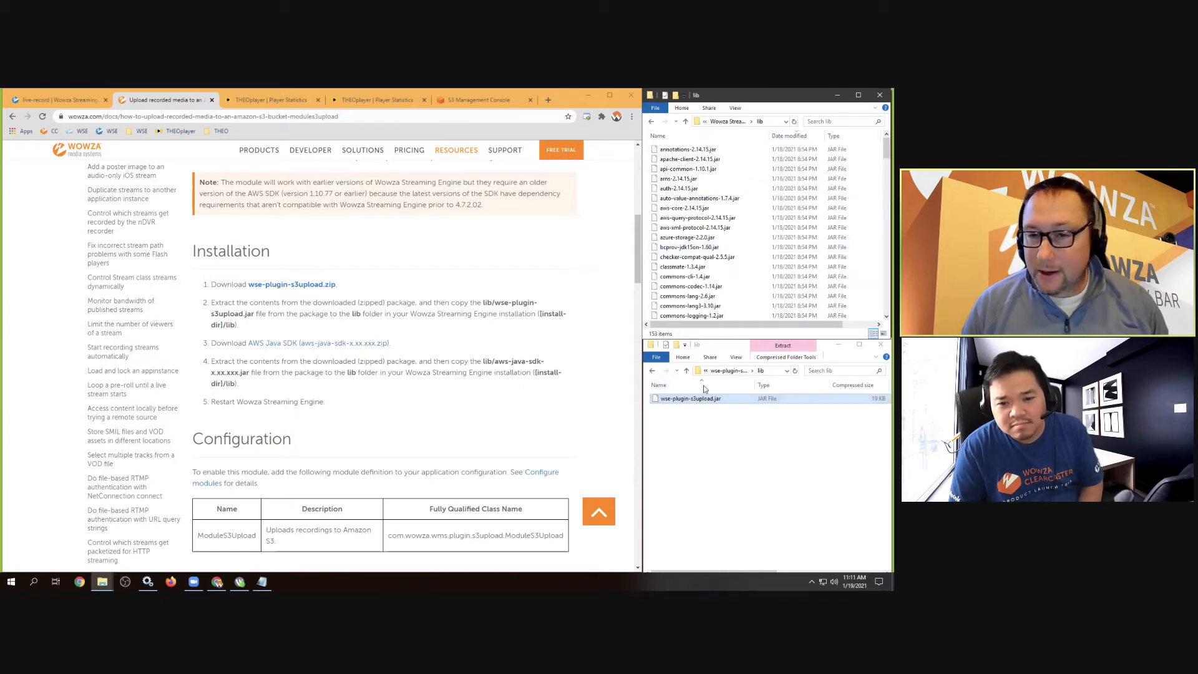
{"action": "left_click_drag", "start_coordinate": [704, 388], "coordinate": [744, 267]}
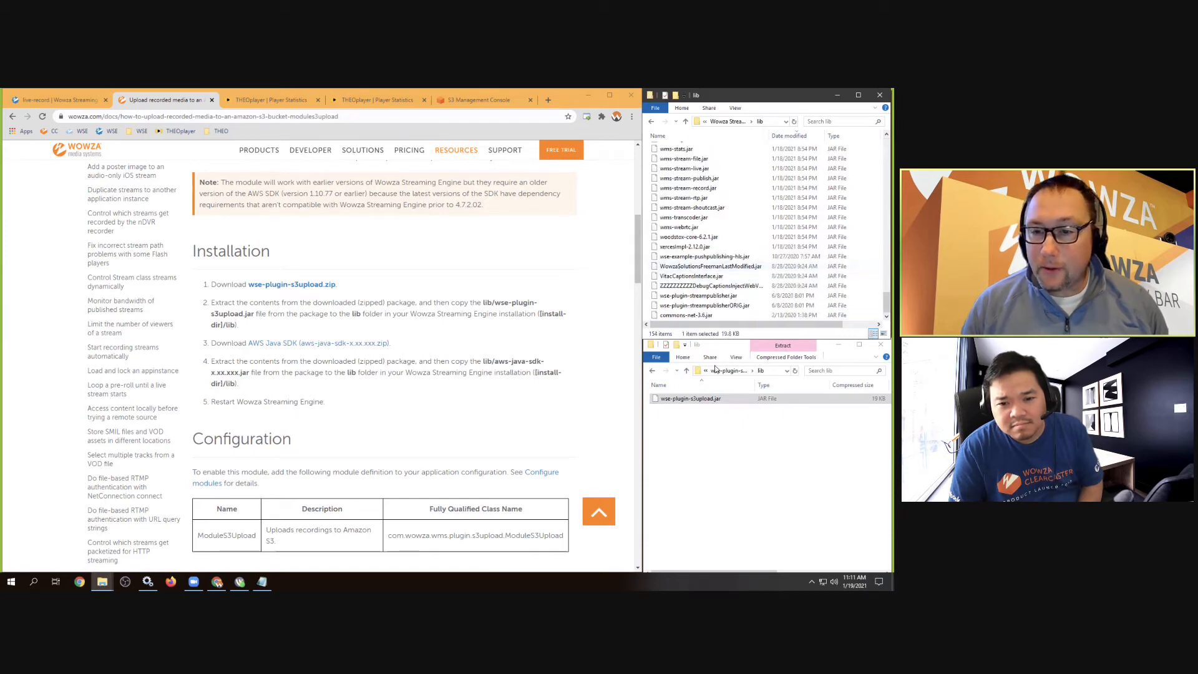
Check the Properties of aws-java-sdk-1.11.939.zip in Downloads, a 669 MB compressed folder
{"action": "left_click", "coordinate": [686, 370]}
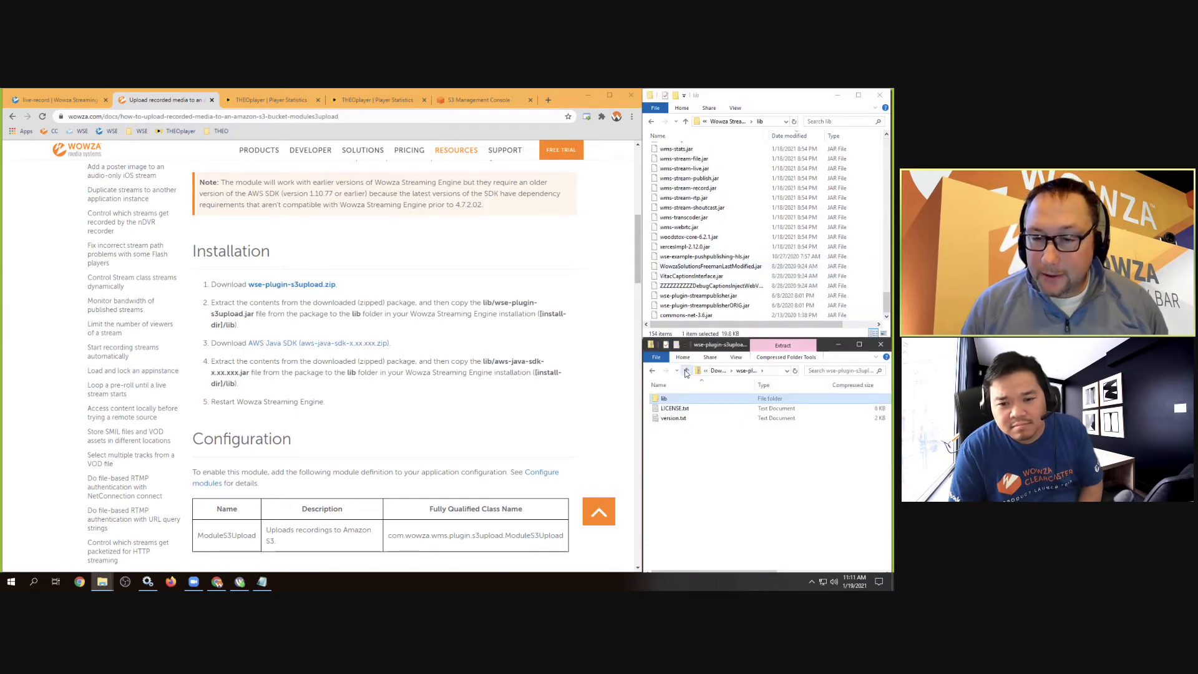
{"action": "left_click", "coordinate": [686, 371]}
{"action": "left_click", "coordinate": [670, 400]}
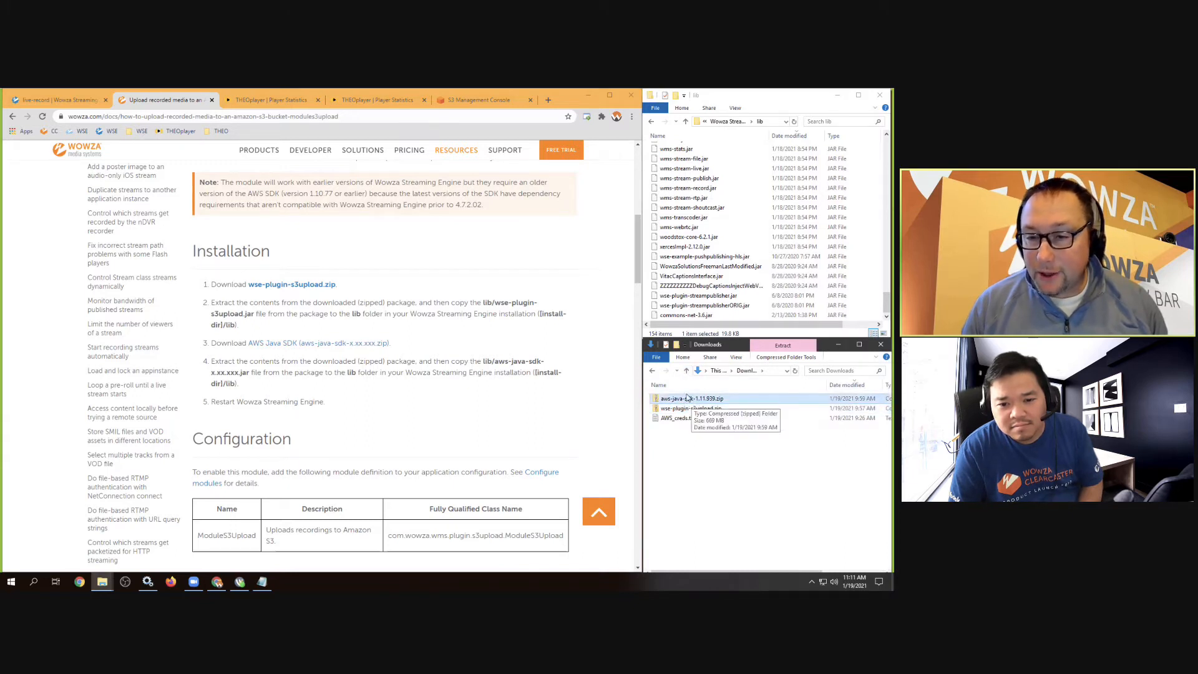
{"action": "right_click", "coordinate": [687, 398]}
{"action": "left_click", "coordinate": [704, 389]}
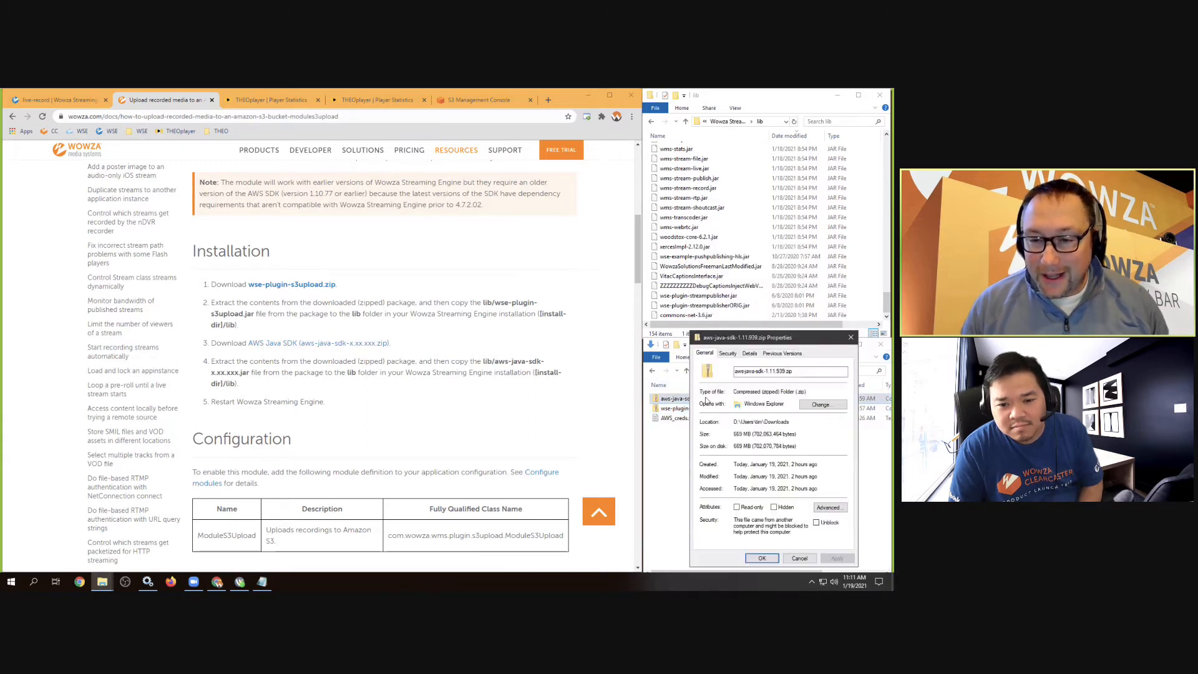
{"action": "left_click", "coordinate": [799, 558]}
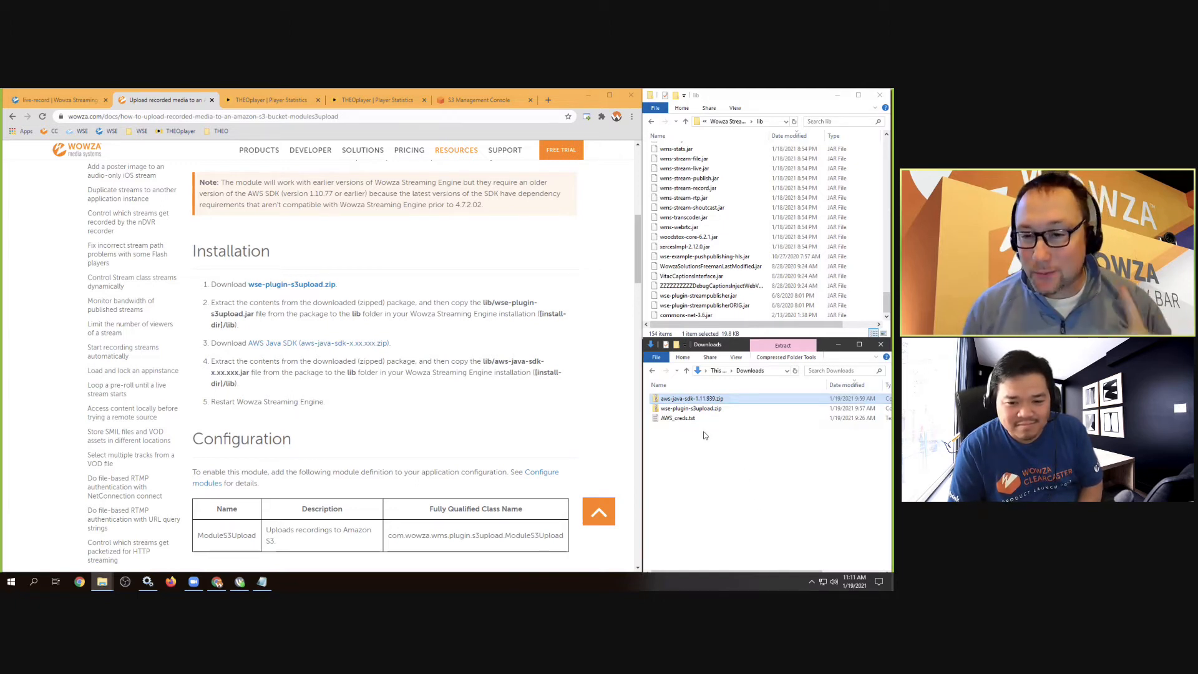
Drag aws-java-sdk-1.11.939.jar from the SDK zip's lib folder into the Wowza lib folder
{"action": "double_click", "coordinate": [691, 400]}
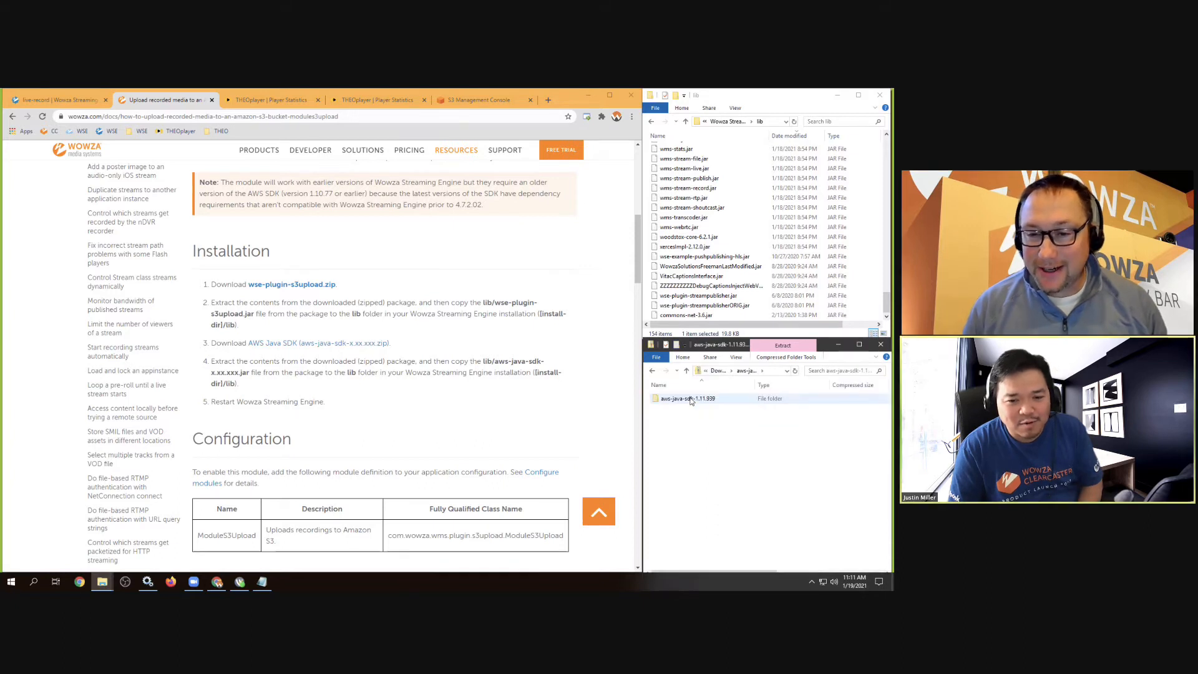
{"action": "double_click", "coordinate": [691, 400]}
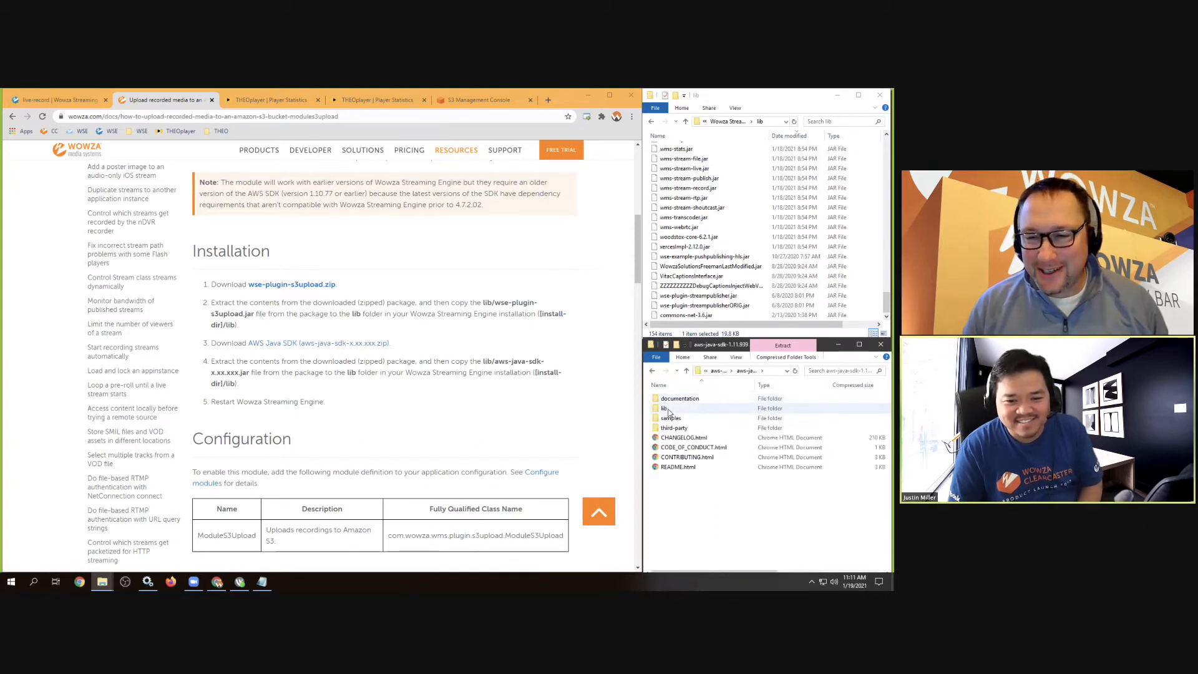
{"action": "double_click", "coordinate": [669, 412]}
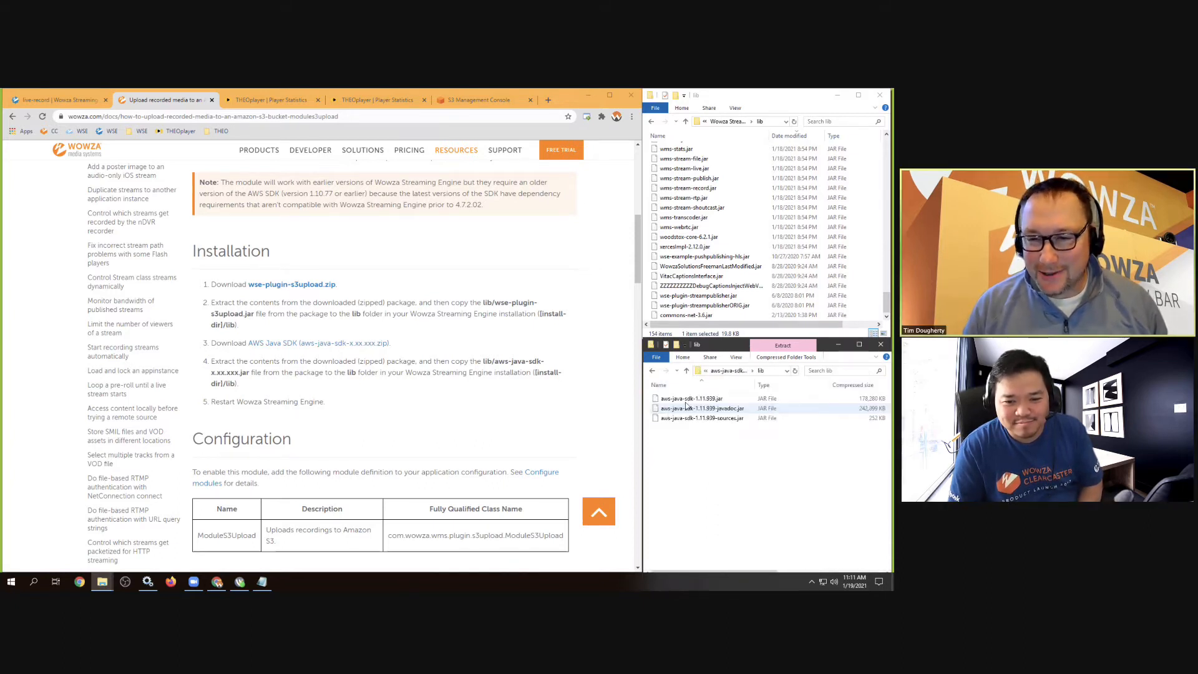
{"action": "left_click", "coordinate": [665, 401]}
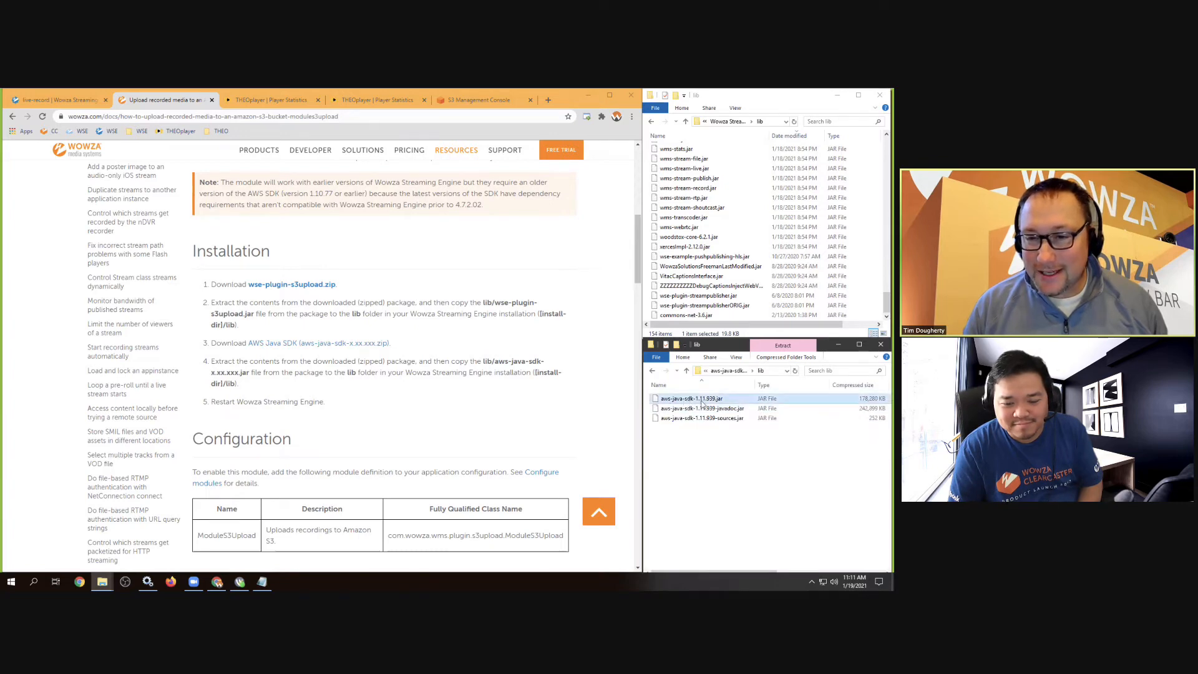
{"action": "left_click_drag", "start_coordinate": [710, 401], "coordinate": [739, 235]}
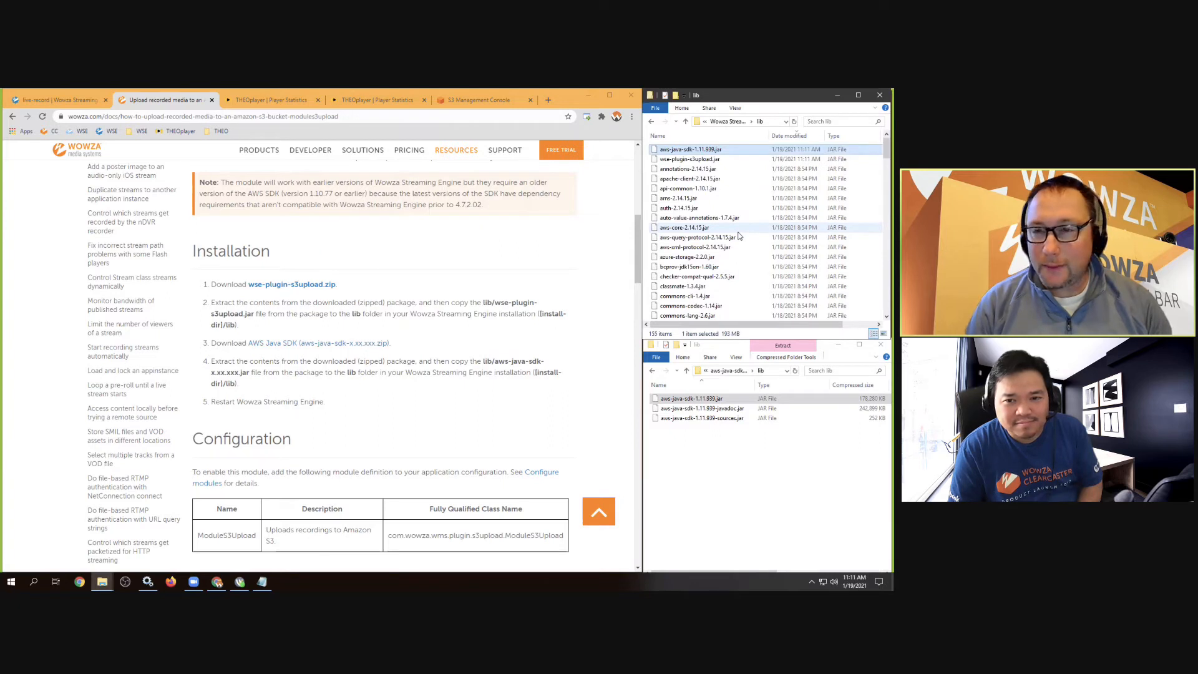
{"action": "left_click", "coordinate": [715, 161]}
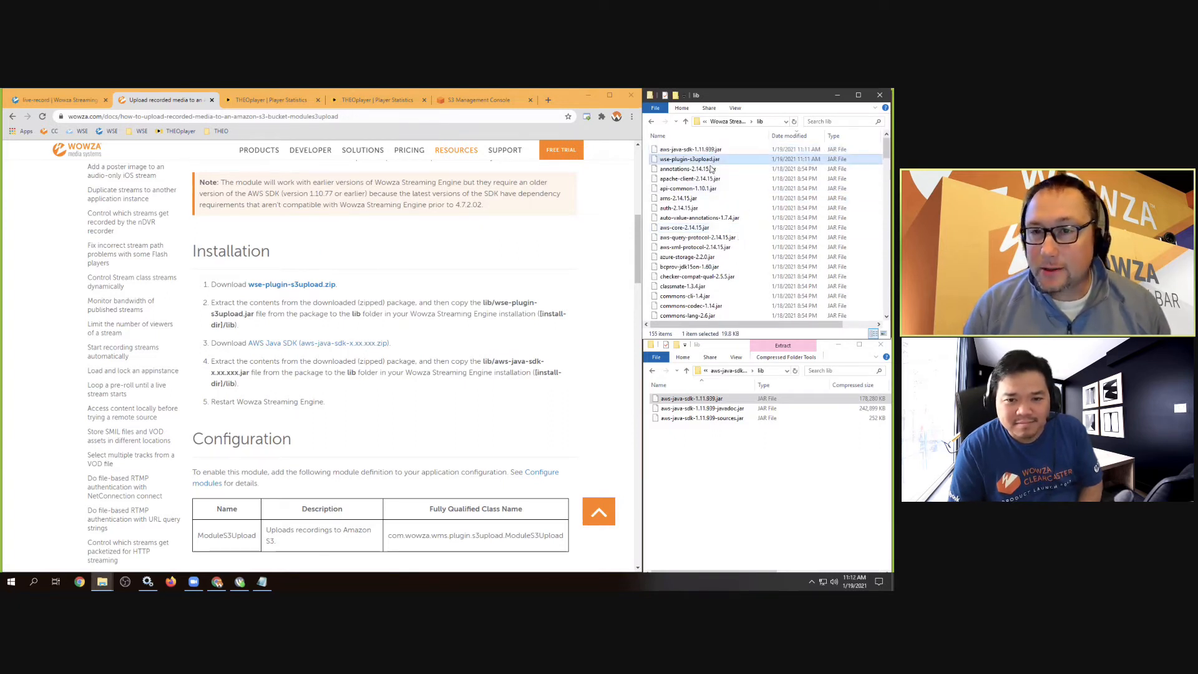
{"action": "left_click", "coordinate": [731, 478]}
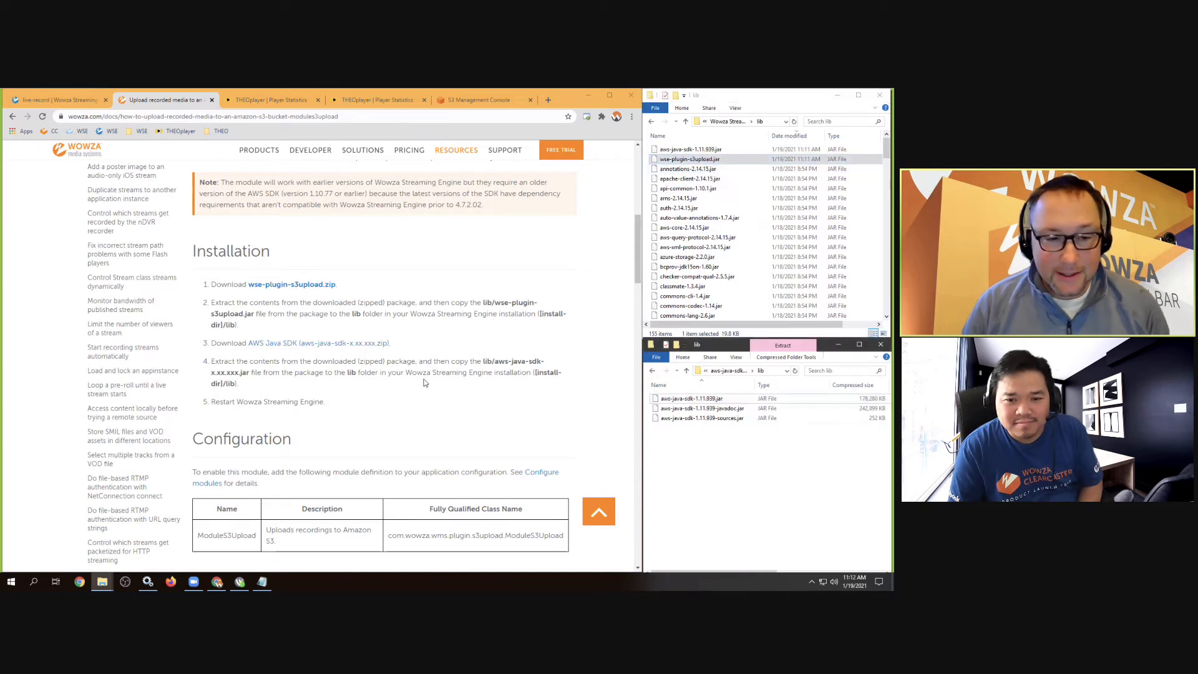
Open the live-record application and look over its Properties and Modules tabs
{"action": "scroll", "coordinate": [414, 382], "scroll_direction": "down", "scroll_amount": 5}
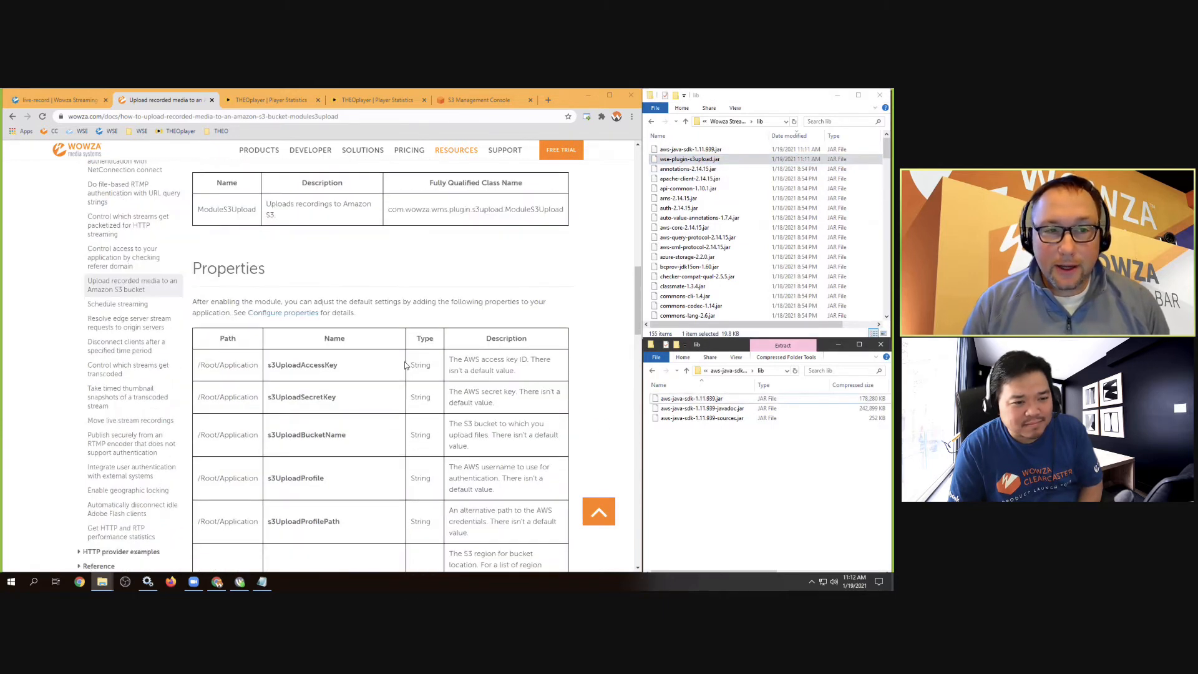
{"action": "scroll", "coordinate": [402, 360], "scroll_direction": "up", "scroll_amount": 1}
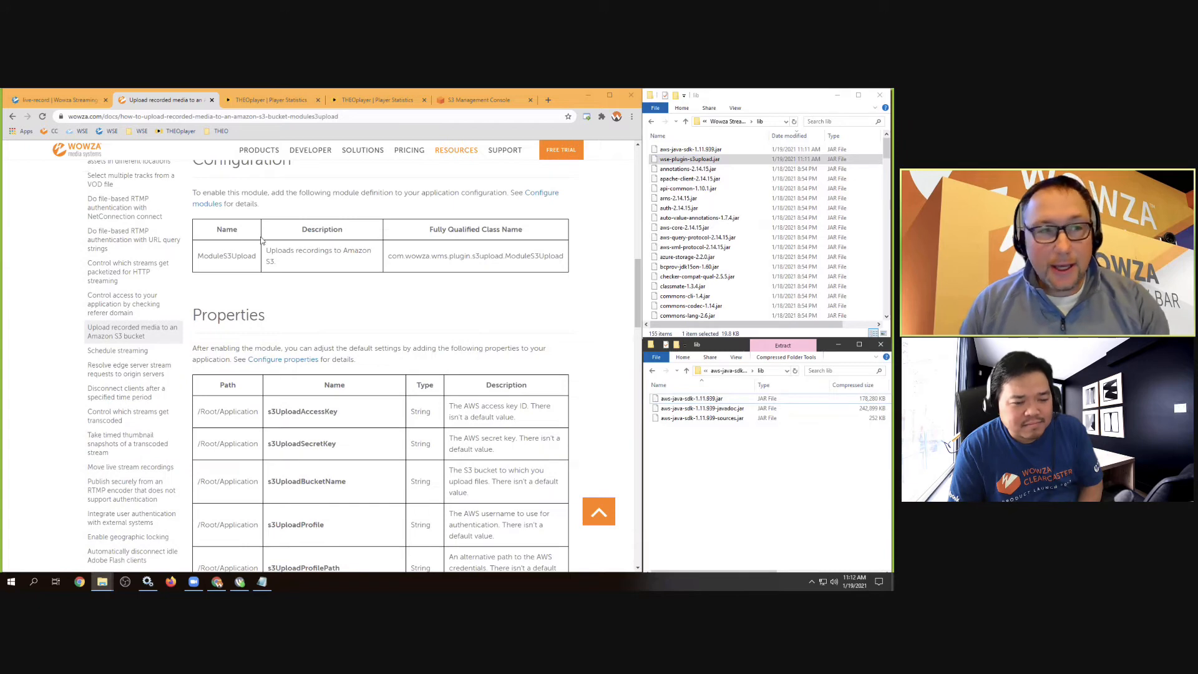
{"action": "left_click", "coordinate": [60, 100]}
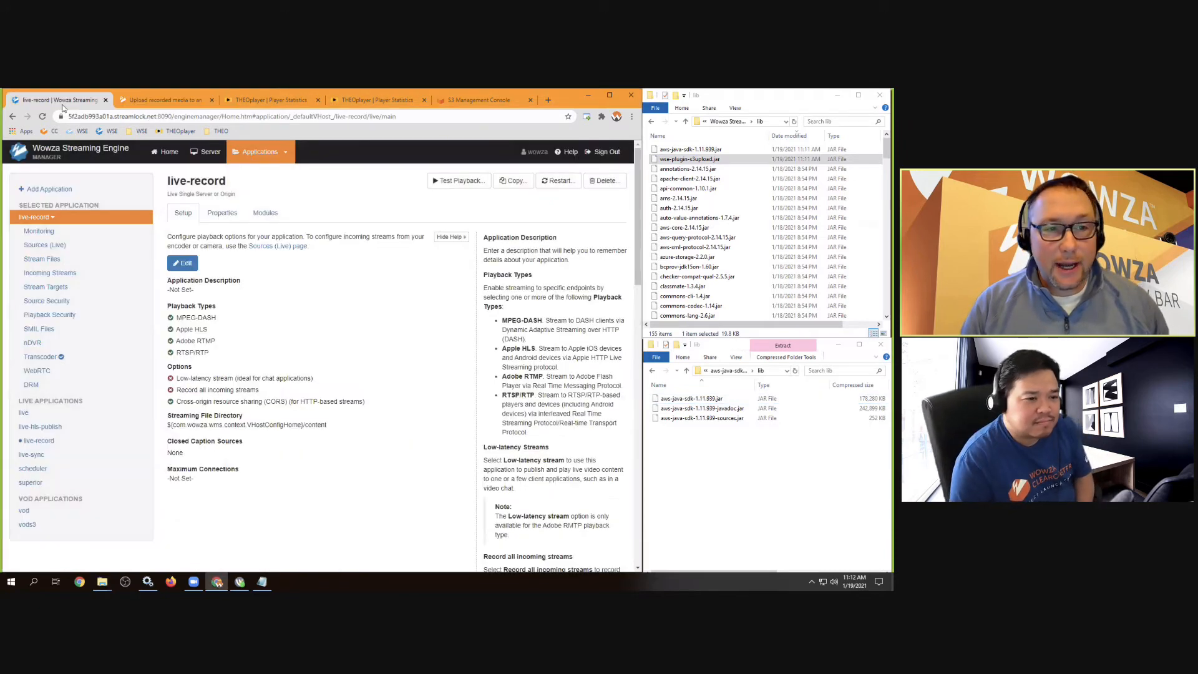
{"action": "left_click", "coordinate": [163, 153]}
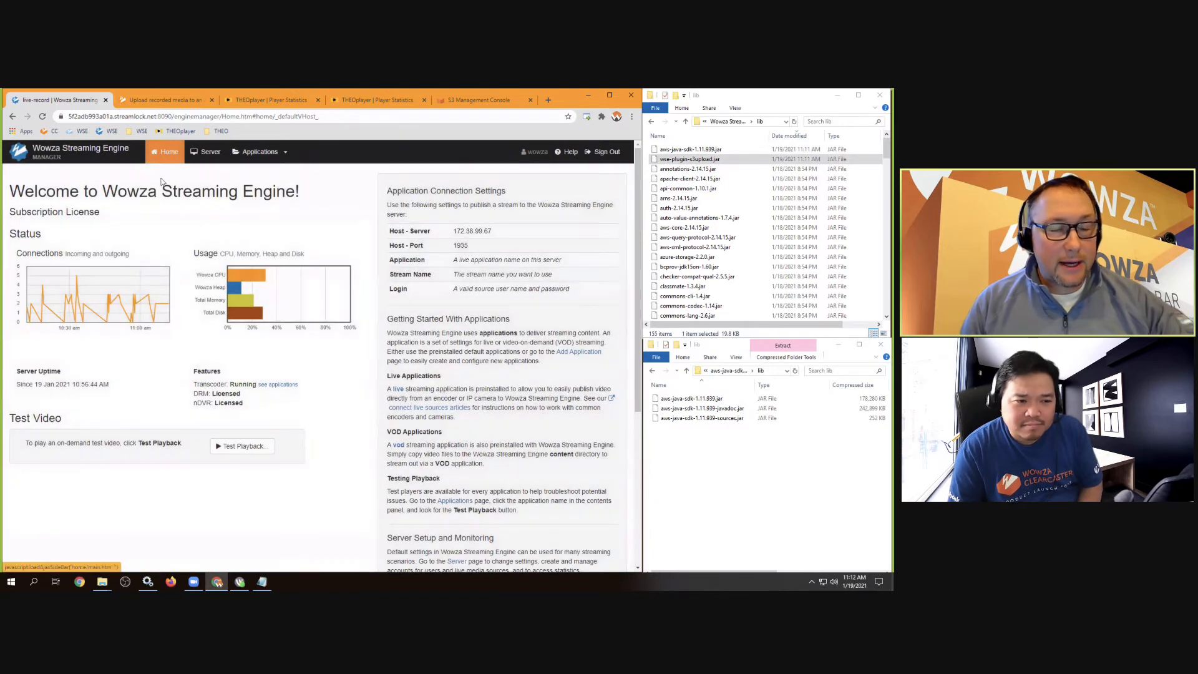
{"action": "left_click", "coordinate": [248, 154]}
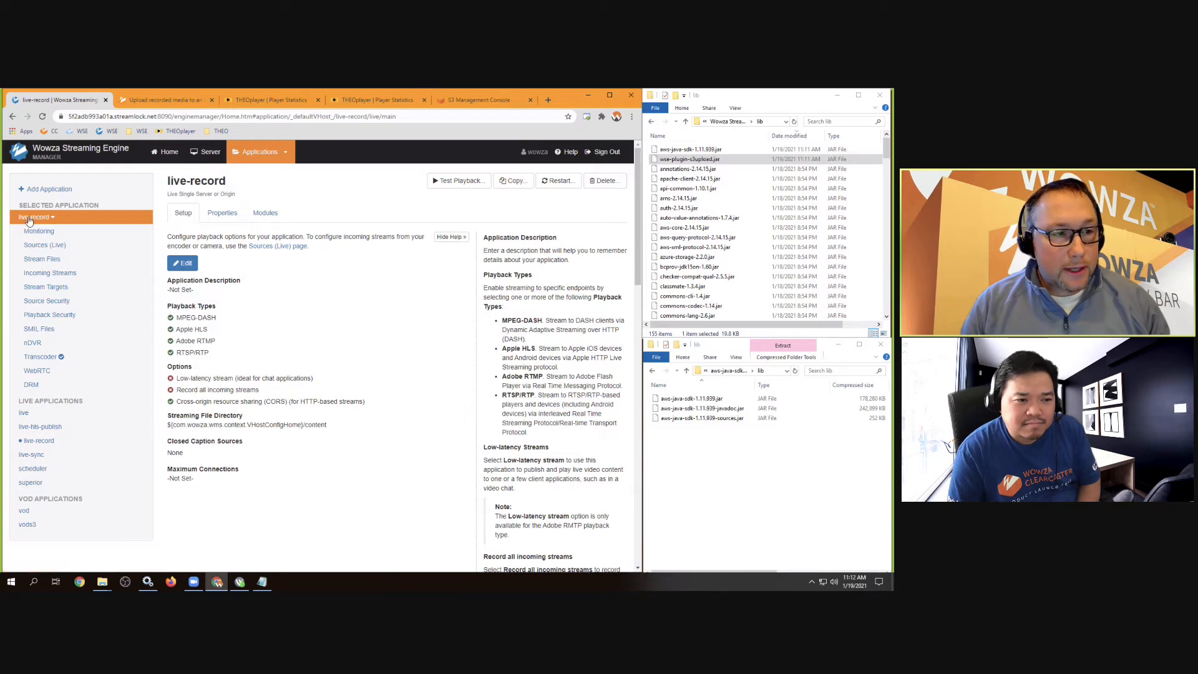
{"action": "left_click", "coordinate": [265, 214]}
{"action": "left_click", "coordinate": [223, 214]}
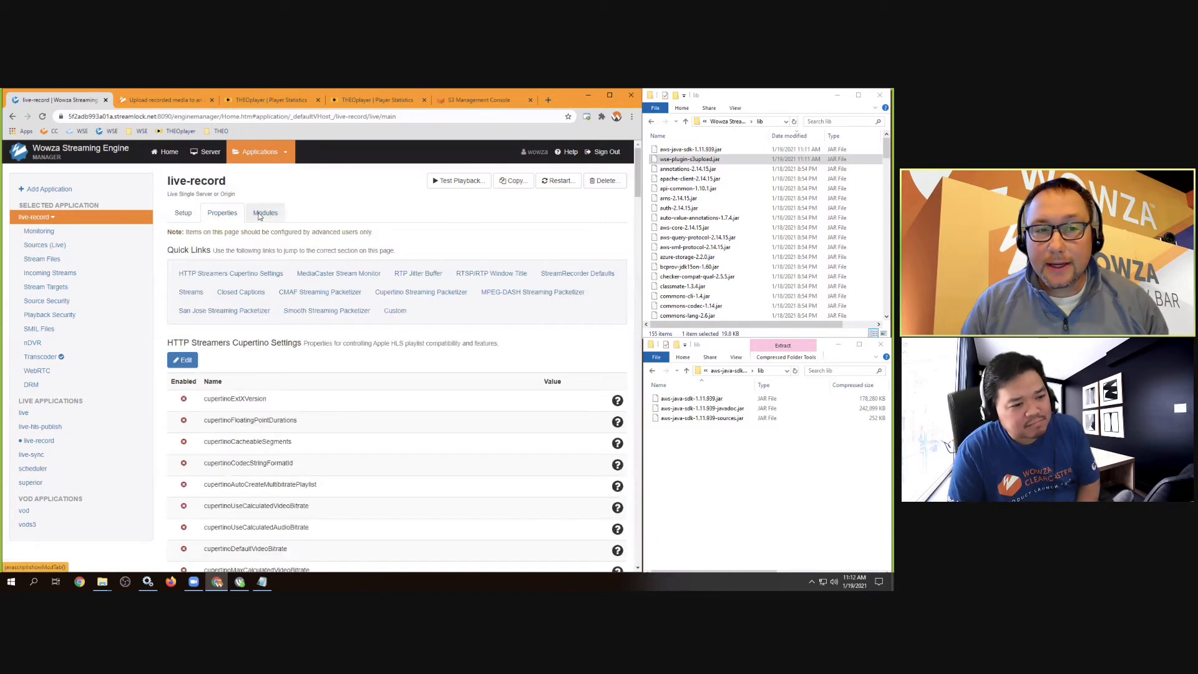
{"action": "left_click", "coordinate": [266, 214]}
{"action": "left_click", "coordinate": [214, 214]}
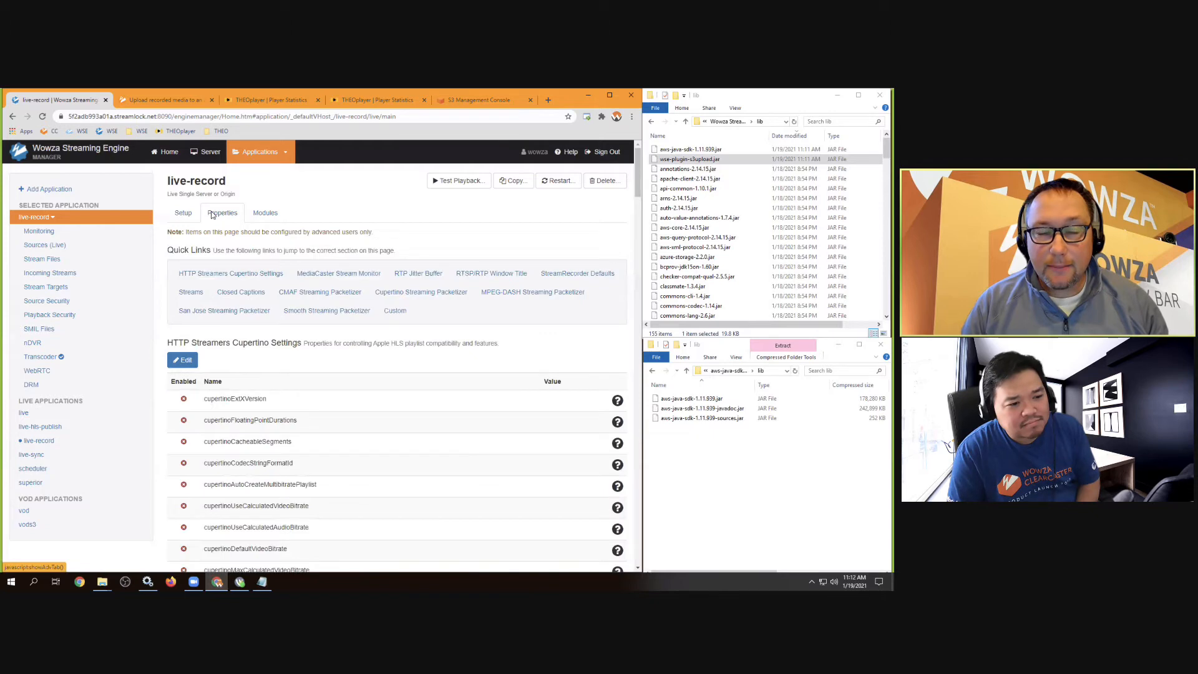
Copy the module name ModuleS3Upload from the docs' Configuration table and return to live-record's Modules
{"action": "left_click", "coordinate": [159, 102]}
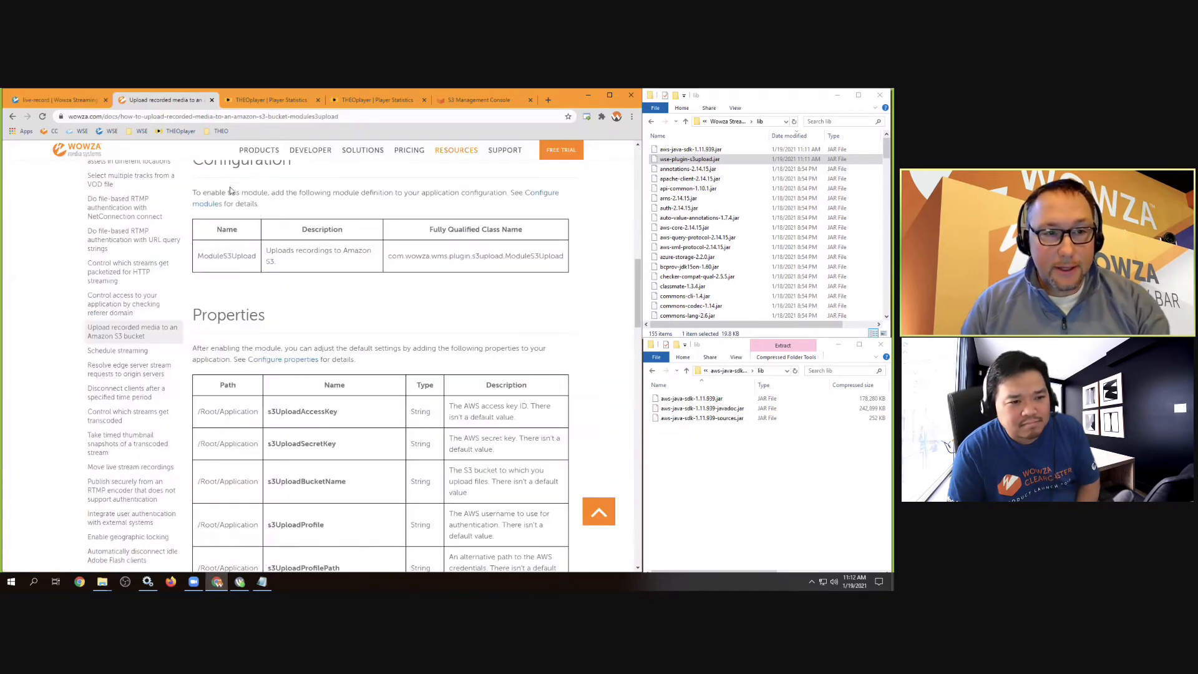
{"action": "scroll", "coordinate": [242, 207], "scroll_direction": "up", "scroll_amount": 1}
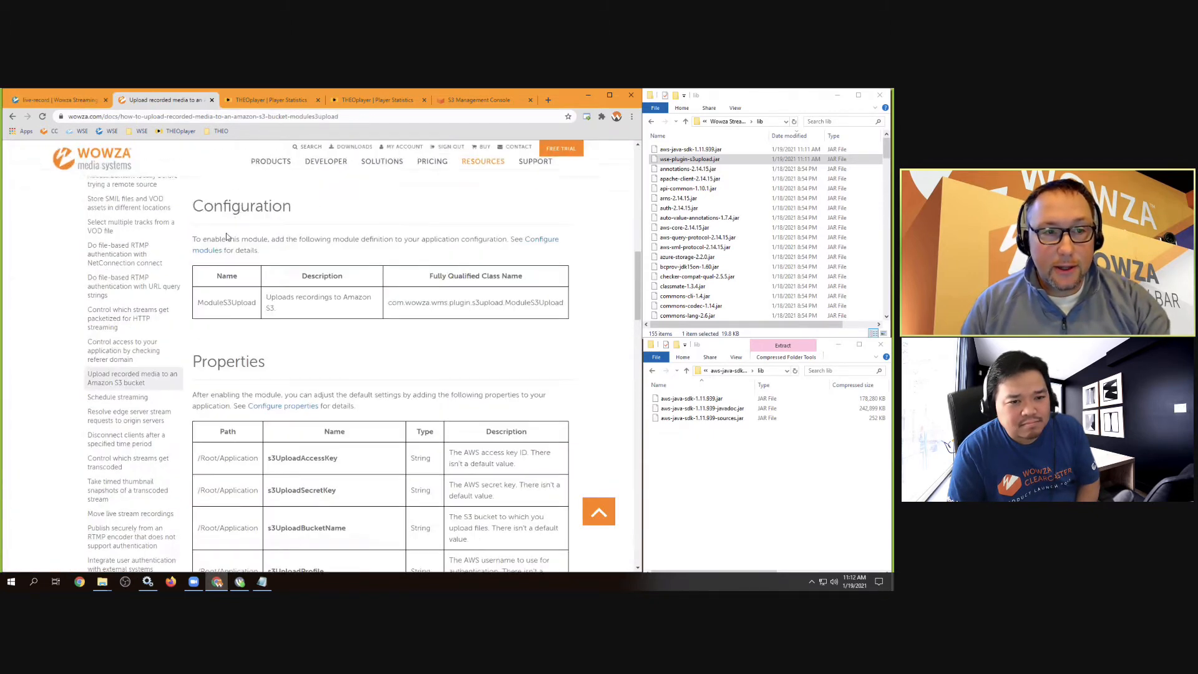
{"action": "double_click", "coordinate": [208, 303]}
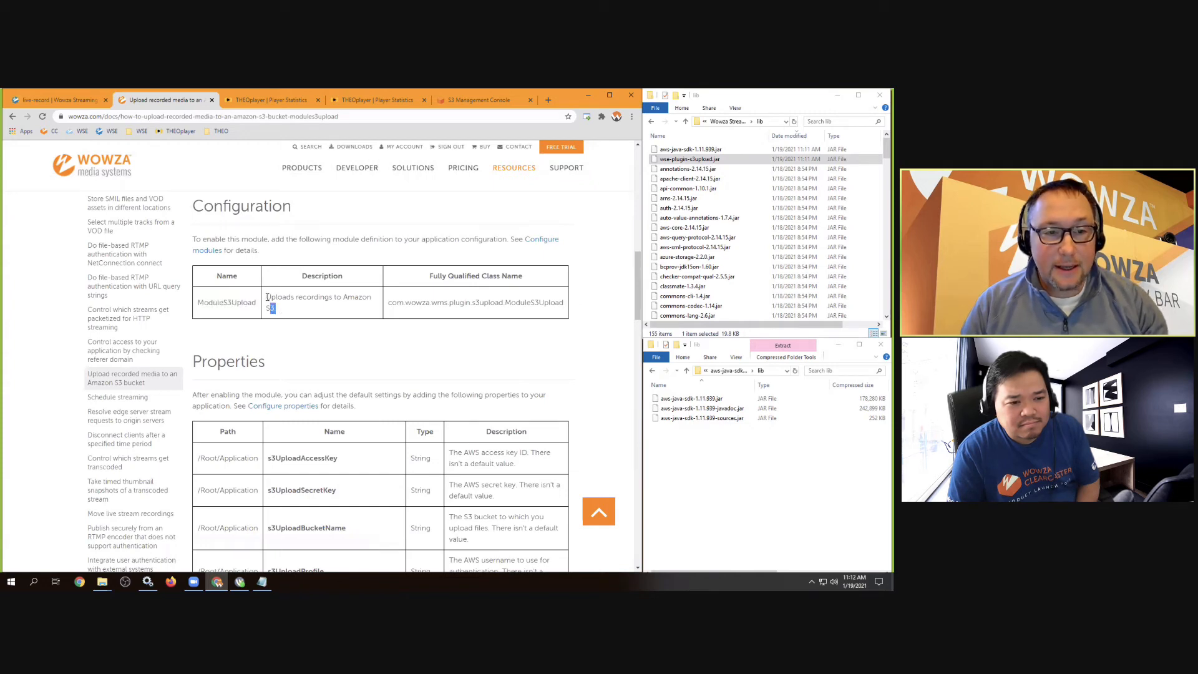
{"action": "left_click_drag", "start_coordinate": [275, 308], "coordinate": [260, 294]}
{"action": "double_click", "coordinate": [429, 302]}
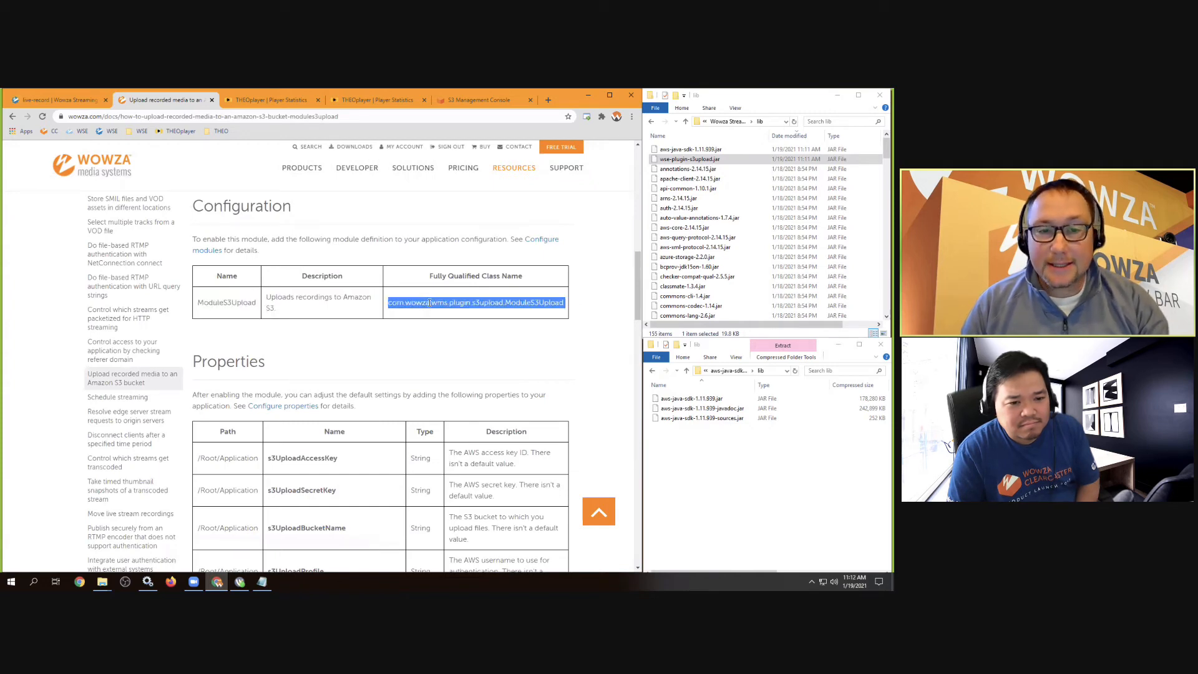
{"action": "double_click", "coordinate": [244, 302]}
{"action": "right_click", "coordinate": [233, 303]}
{"action": "left_click", "coordinate": [245, 310]}
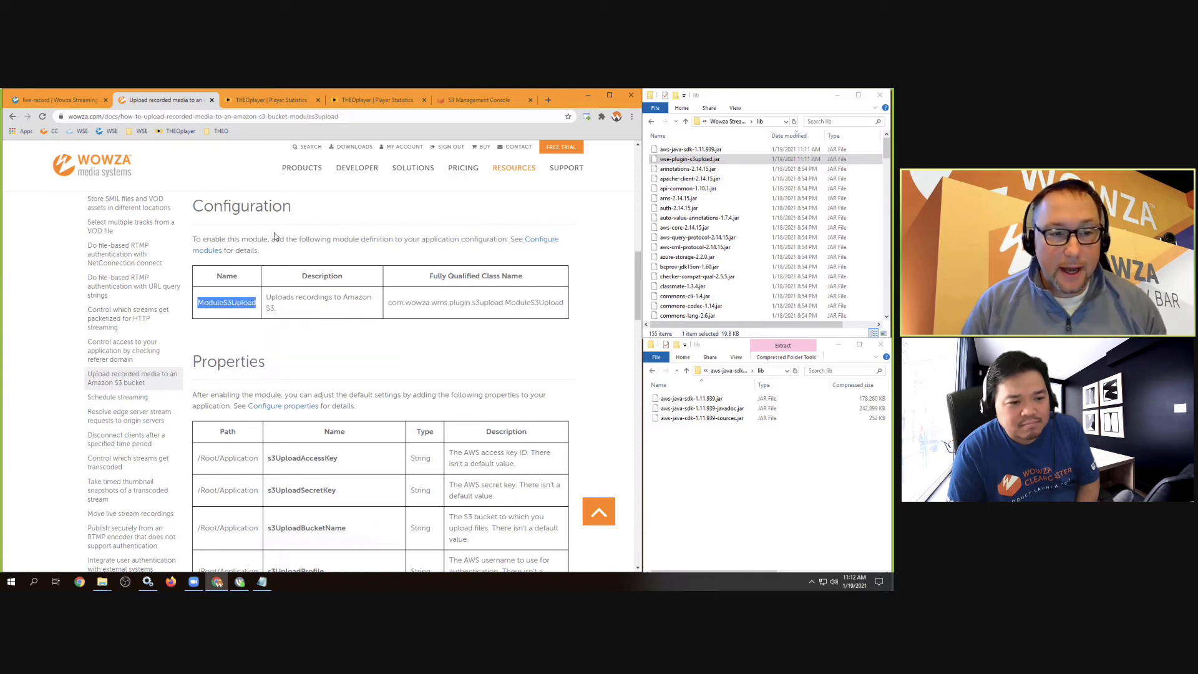
{"action": "left_click", "coordinate": [30, 101]}
{"action": "left_click", "coordinate": [254, 217]}
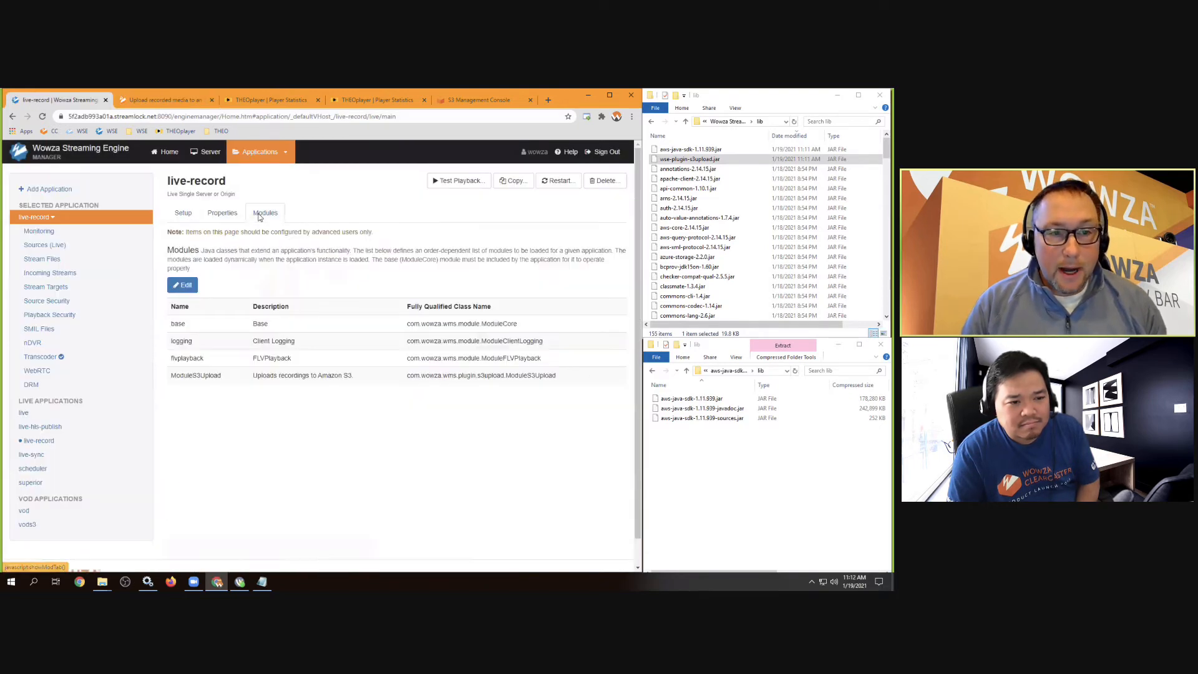
Start a new module named ModuleS3Upload and paste its description from the docs
{"action": "left_click", "coordinate": [183, 287]}
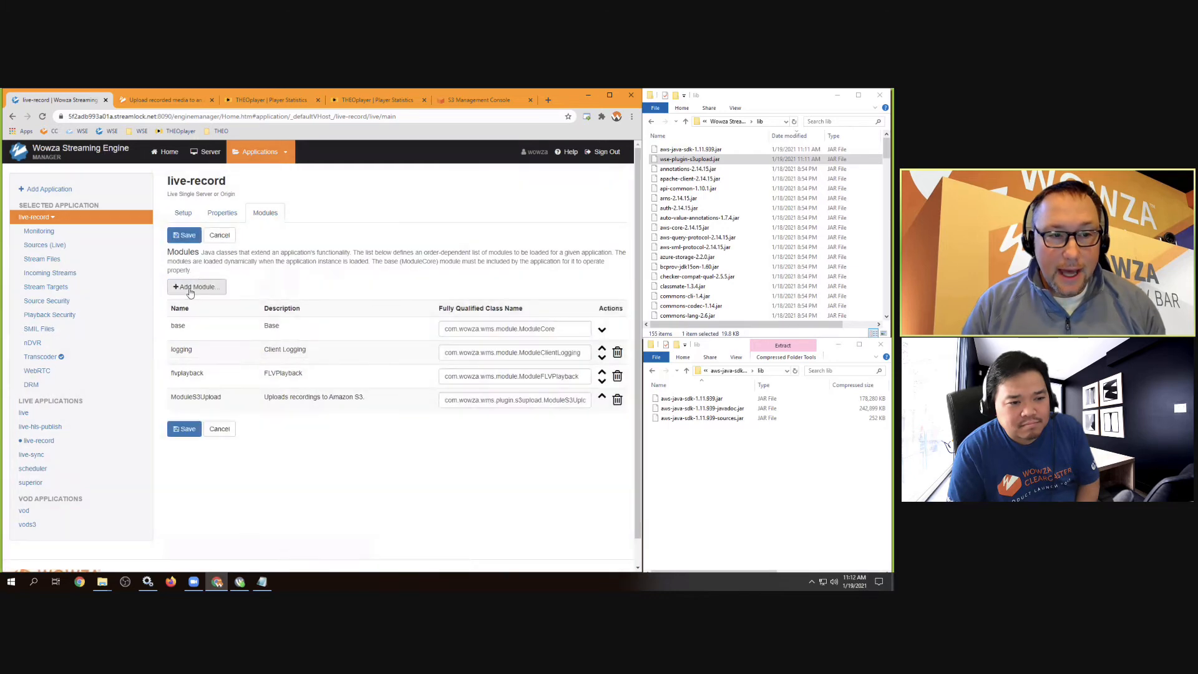
{"action": "left_click", "coordinate": [183, 286]}
{"action": "left_click", "coordinate": [200, 210]}
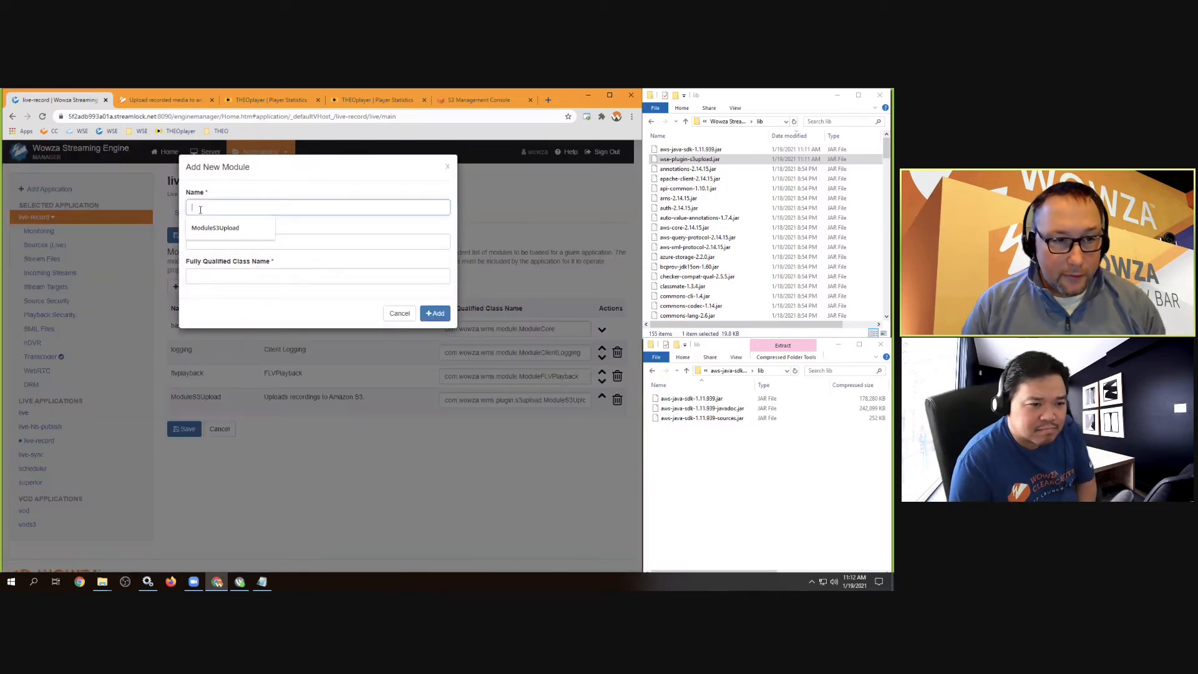
{"action": "left_click", "coordinate": [215, 228]}
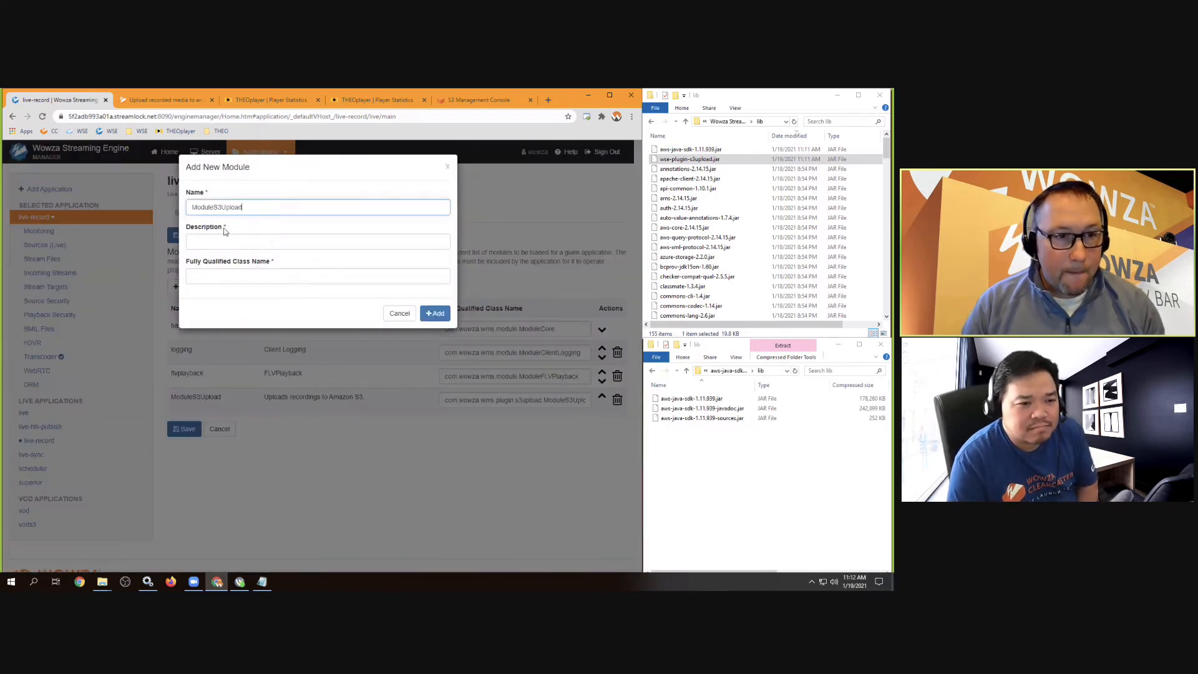
{"action": "left_click", "coordinate": [228, 242]}
{"action": "left_click", "coordinate": [159, 99]}
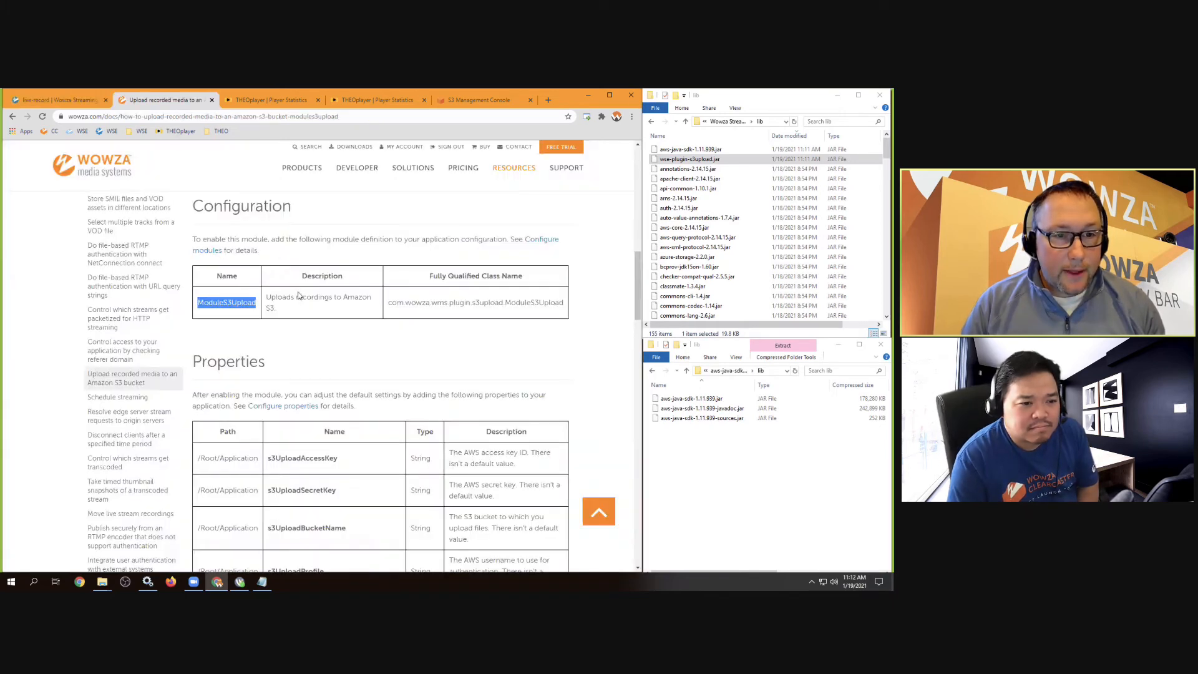
{"action": "triple_click", "coordinate": [267, 304]}
{"action": "right_click", "coordinate": [276, 306]}
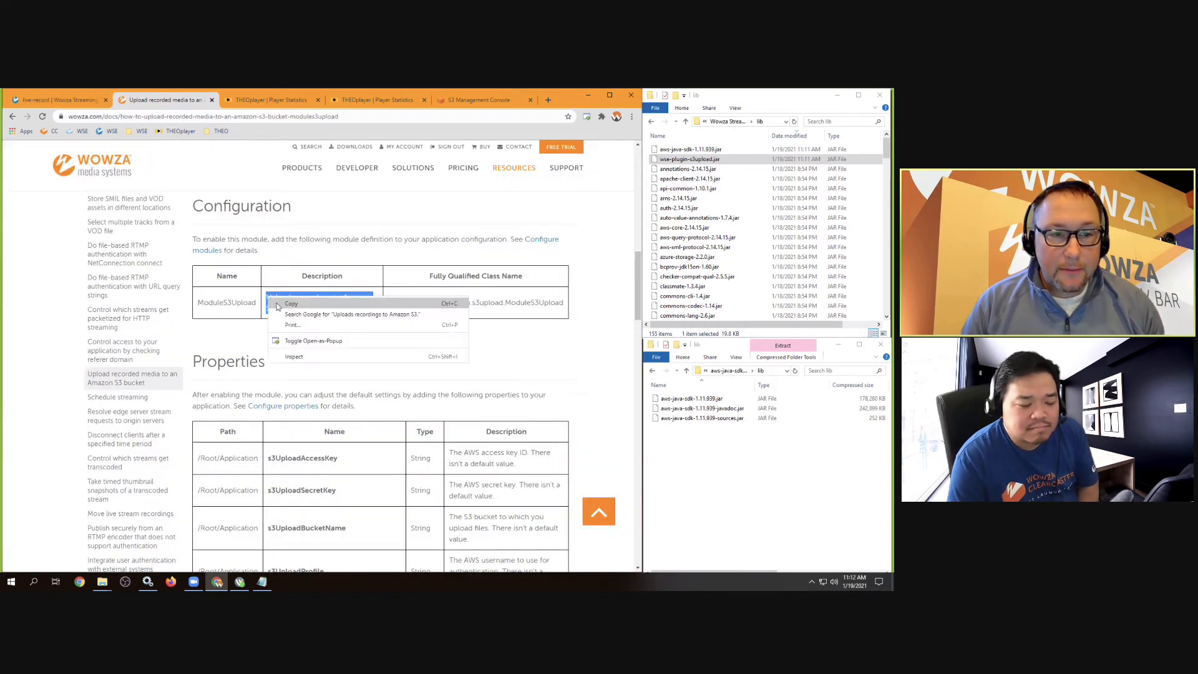
{"action": "left_click", "coordinate": [278, 305]}
{"action": "left_click", "coordinate": [77, 102]}
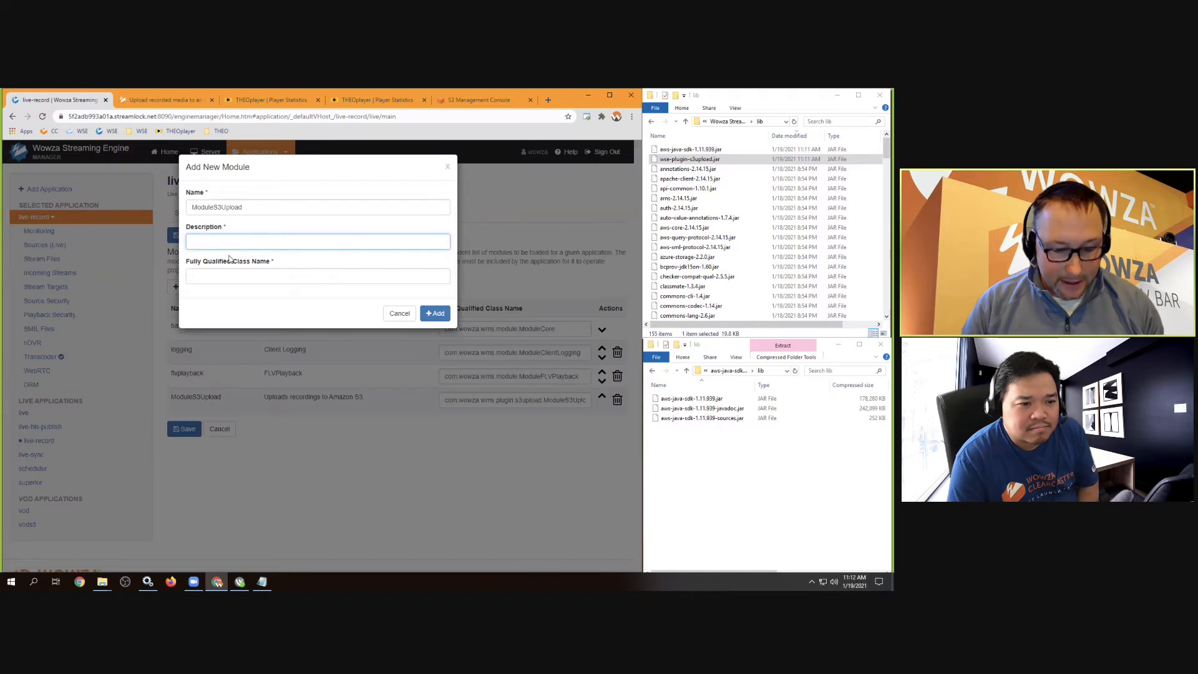
{"action": "key", "text": "ctrl+v"}
Paste class com.wowza.wms.plugin.s3upload.ModuleS3Upload, add the module, then delete the duplicate row
{"action": "left_click", "coordinate": [227, 276]}
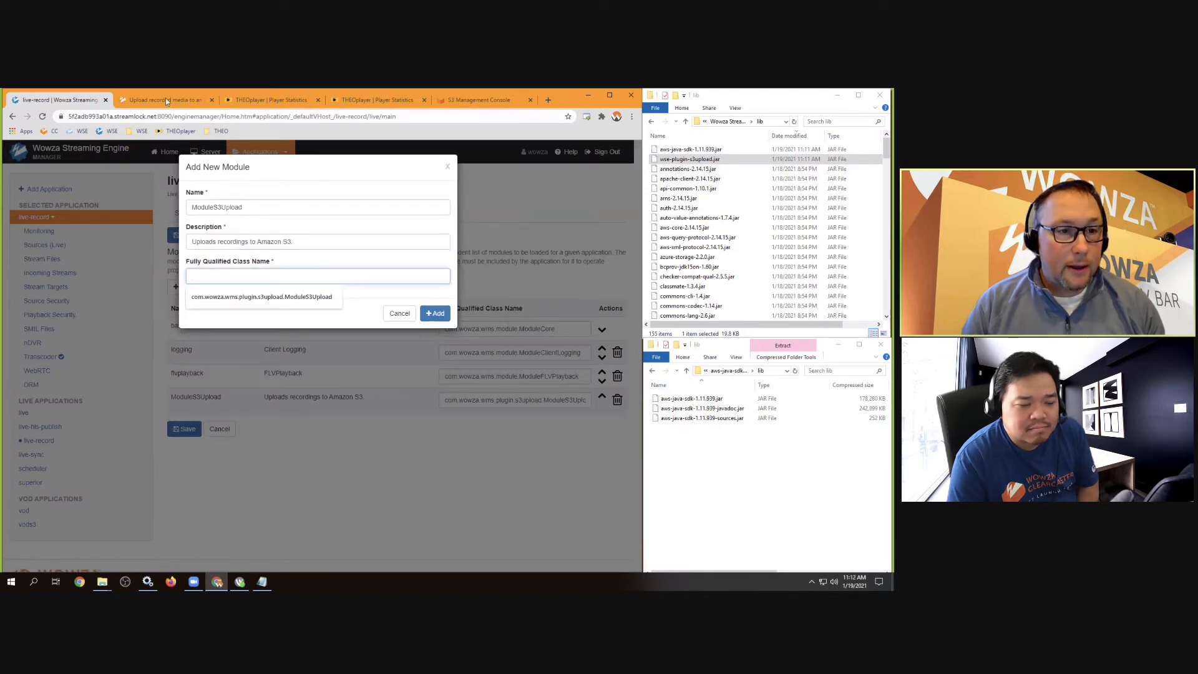
{"action": "left_click_drag", "start_coordinate": [166, 99], "coordinate": [166, 89]}
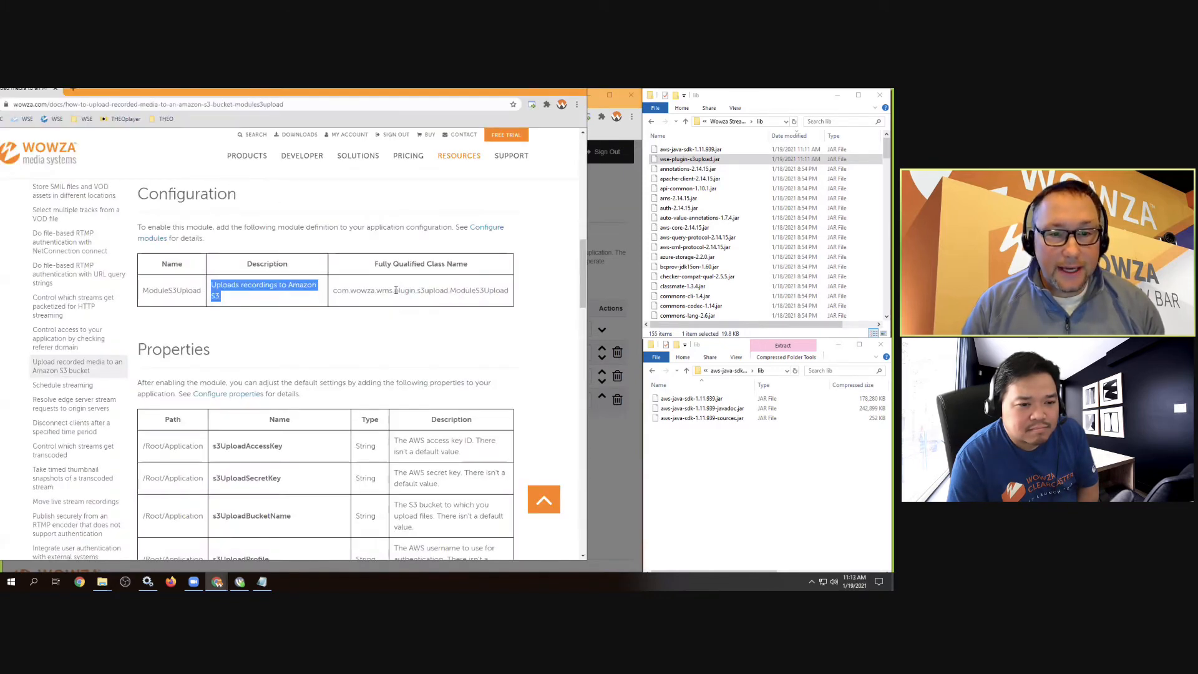
{"action": "double_click", "coordinate": [404, 290]}
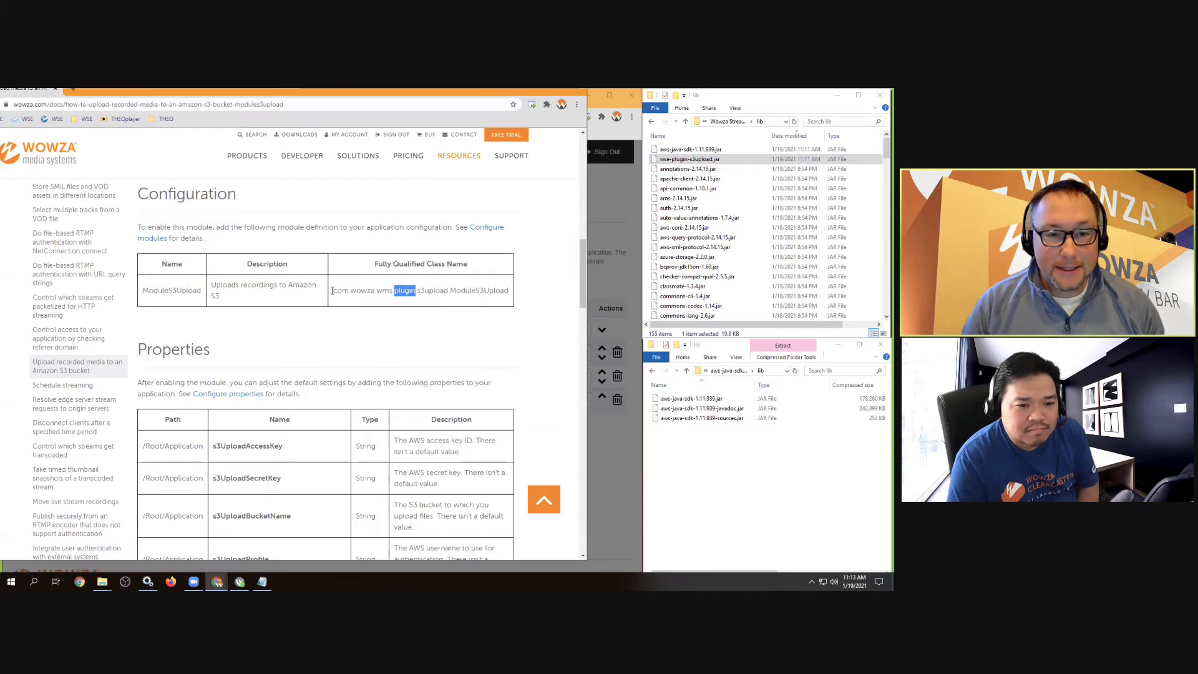
{"action": "left_click_drag", "start_coordinate": [334, 290], "coordinate": [508, 291]}
{"action": "right_click", "coordinate": [497, 294]}
{"action": "left_click", "coordinate": [518, 298]}
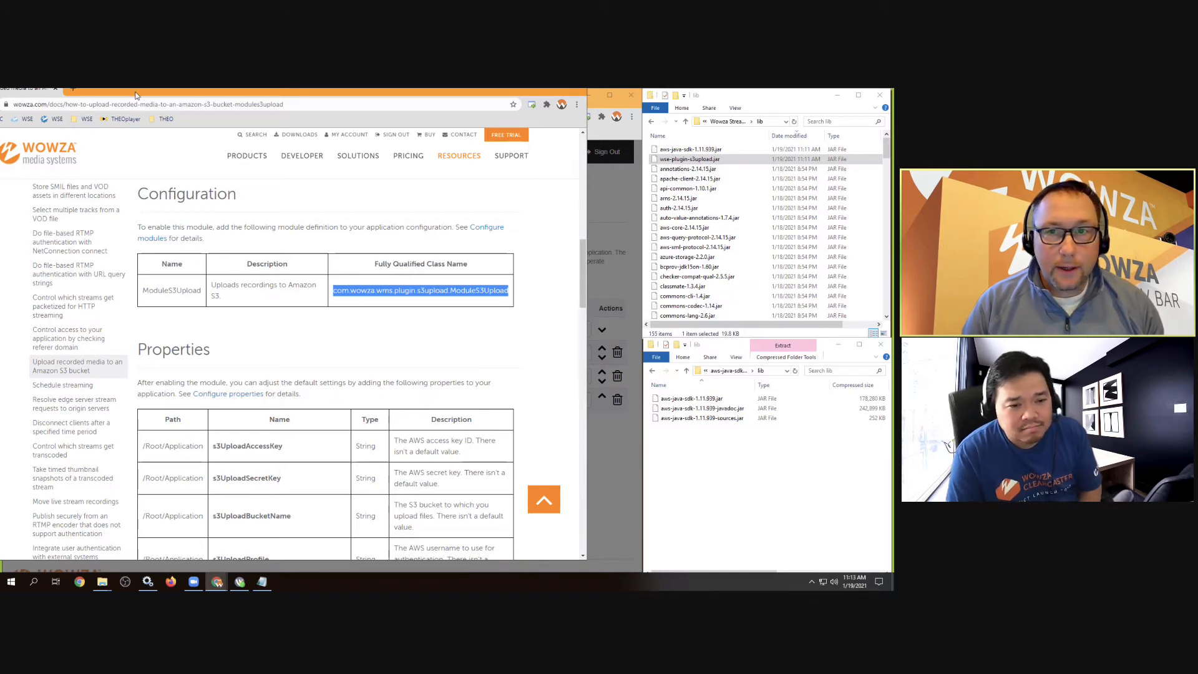
{"action": "left_click_drag", "start_coordinate": [106, 113], "coordinate": [144, 104]}
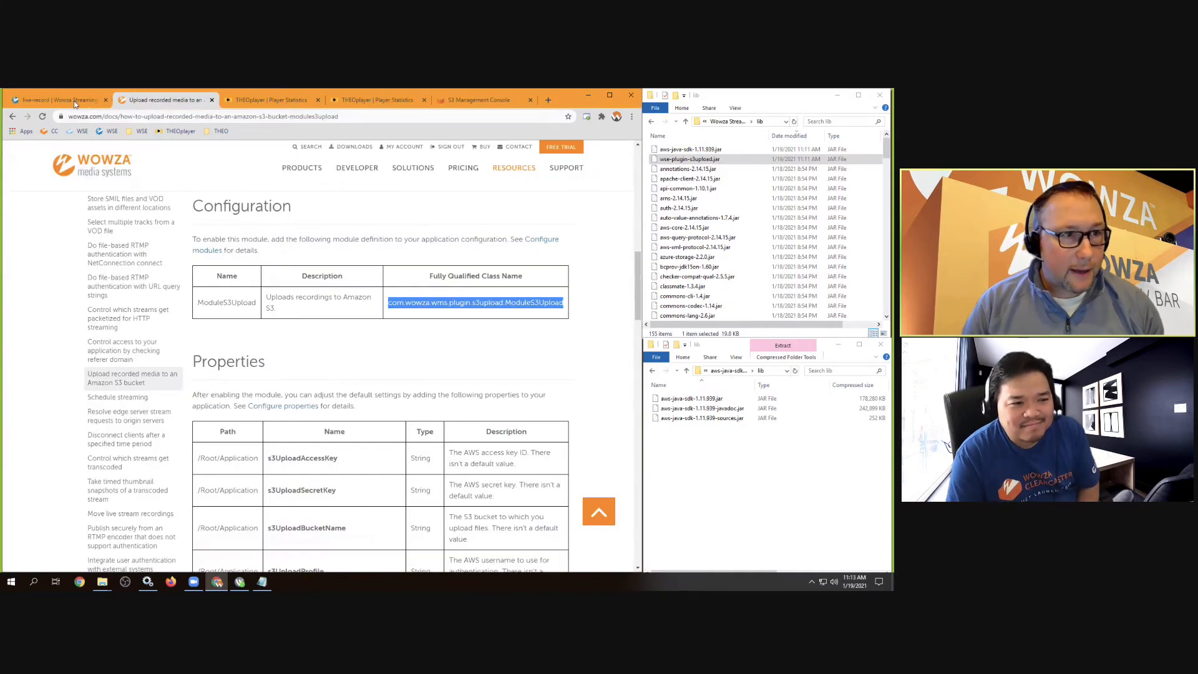
{"action": "key", "text": "ctrl+shift+Tab"}
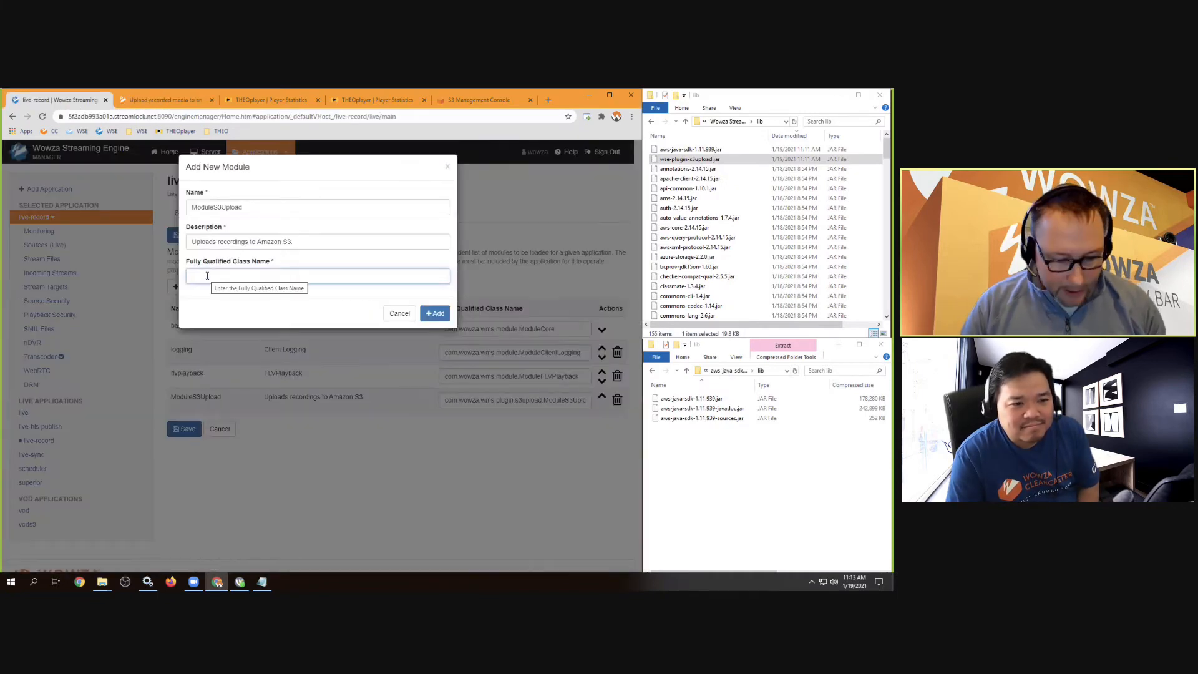
{"action": "key", "text": "ctrl+v"}
{"action": "left_click", "coordinate": [435, 313]}
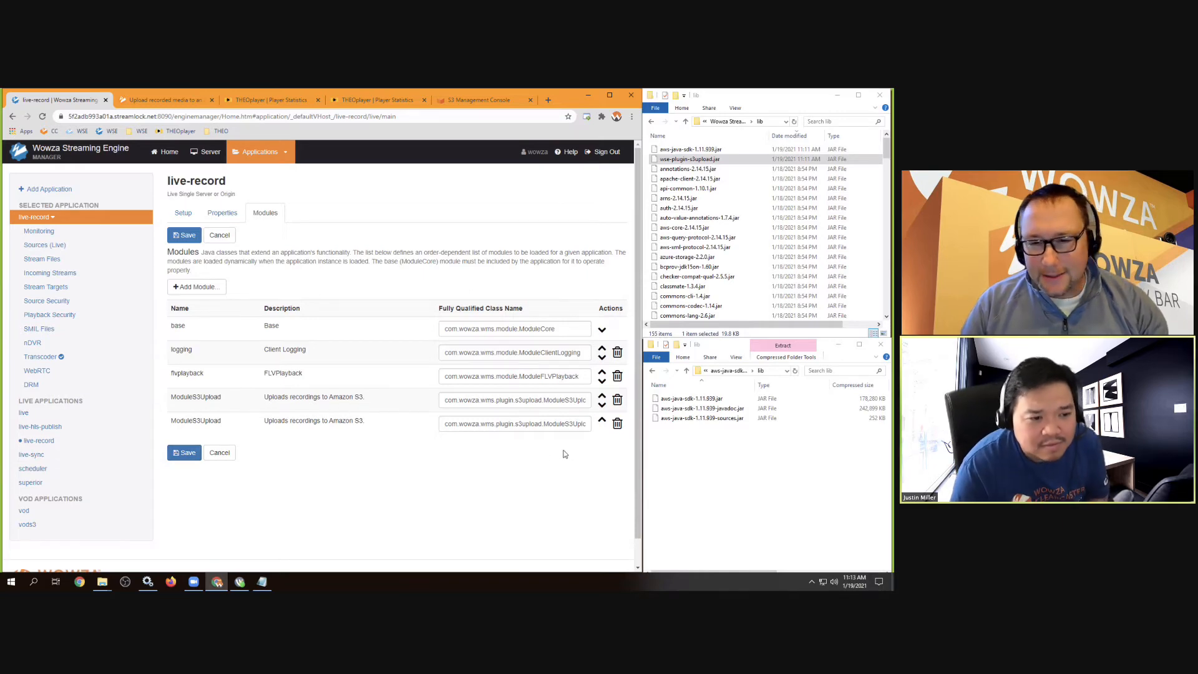
{"action": "left_click", "coordinate": [617, 424]}
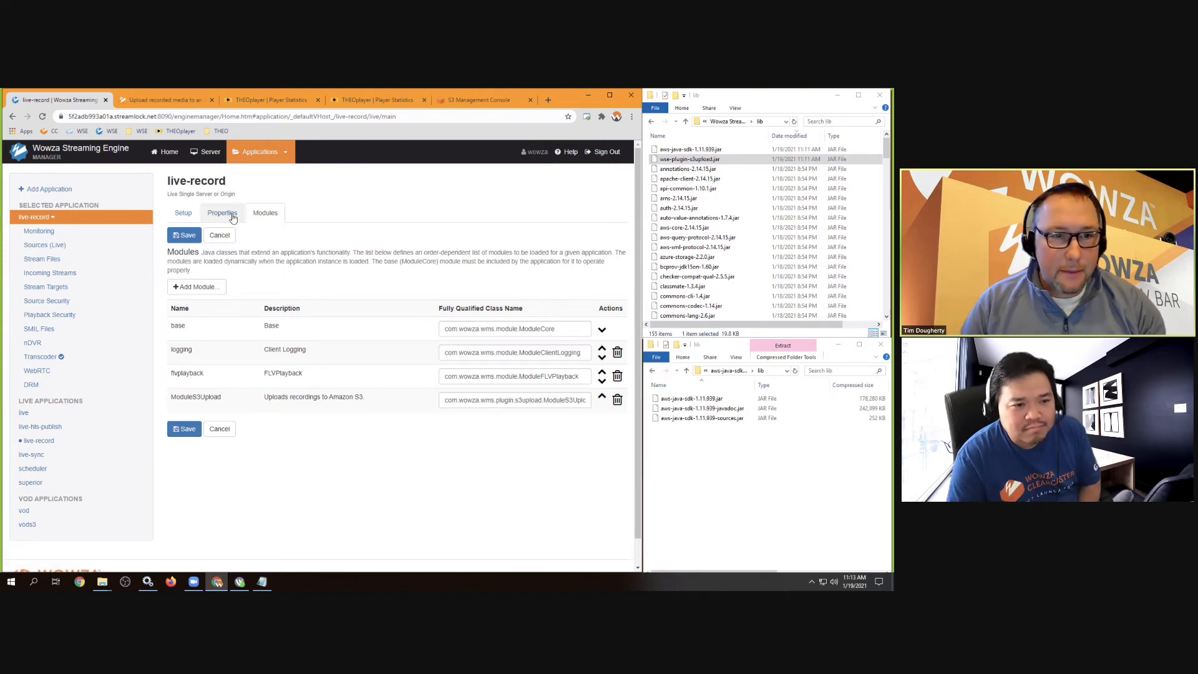
Discard the module edits and open an Add Custom Property form in live-record's Custom properties
{"action": "left_click", "coordinate": [221, 429]}
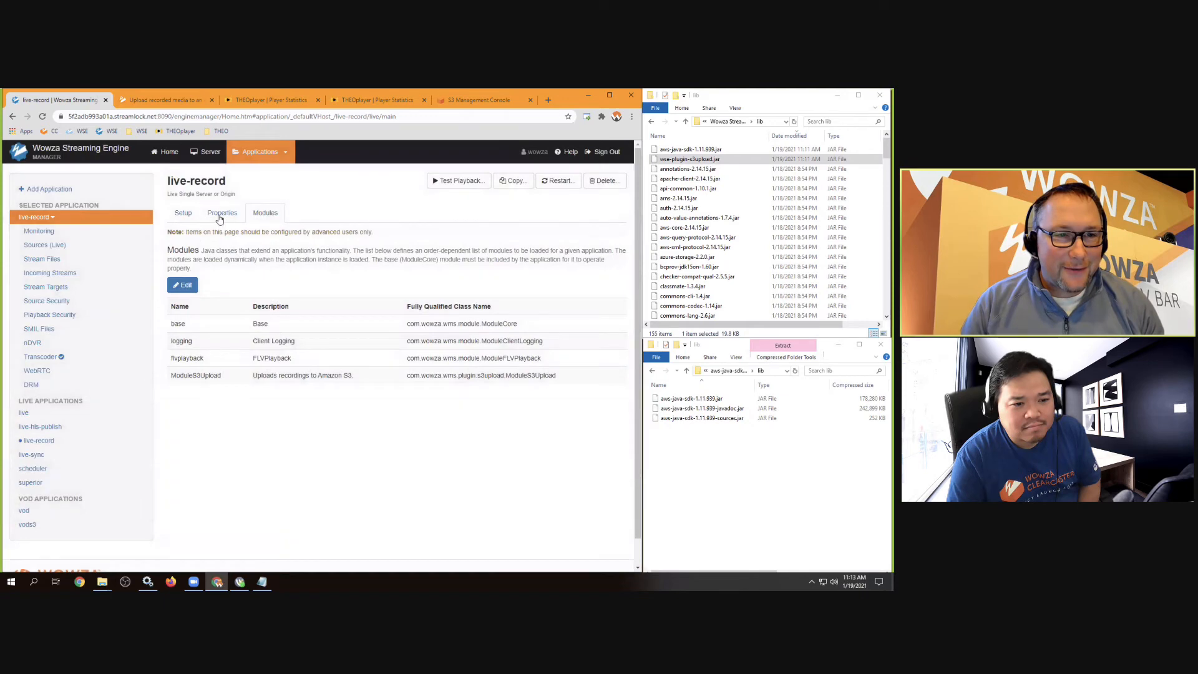
{"action": "left_click", "coordinate": [220, 215]}
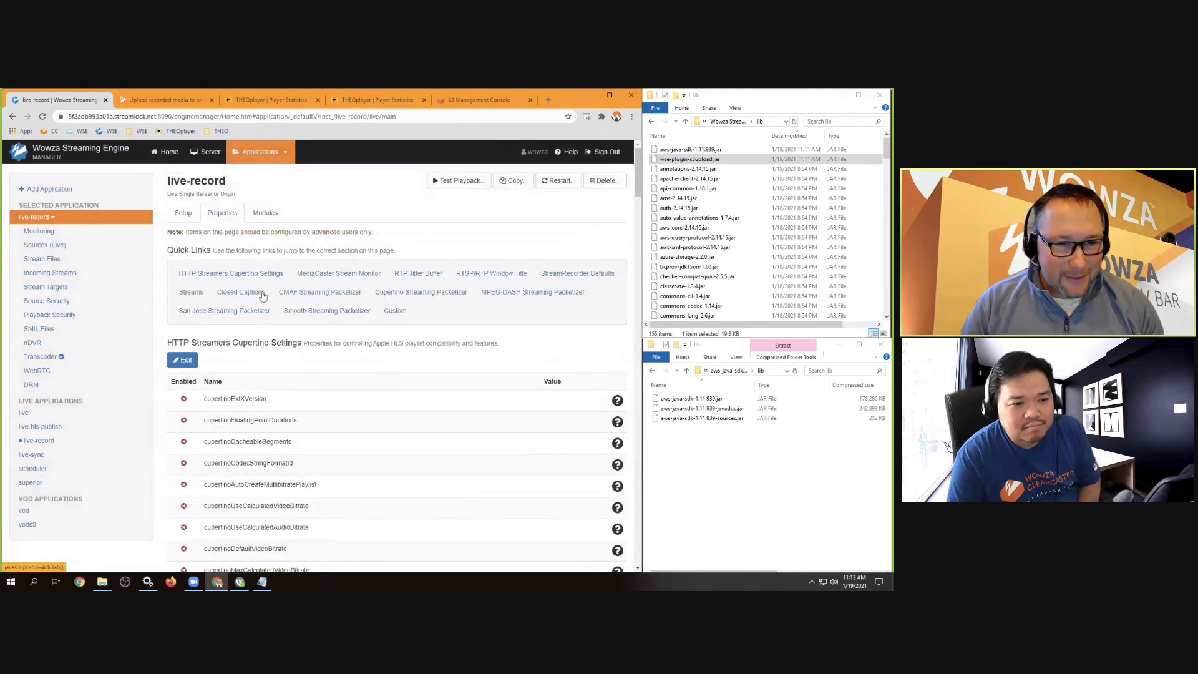
{"action": "left_click", "coordinate": [389, 310]}
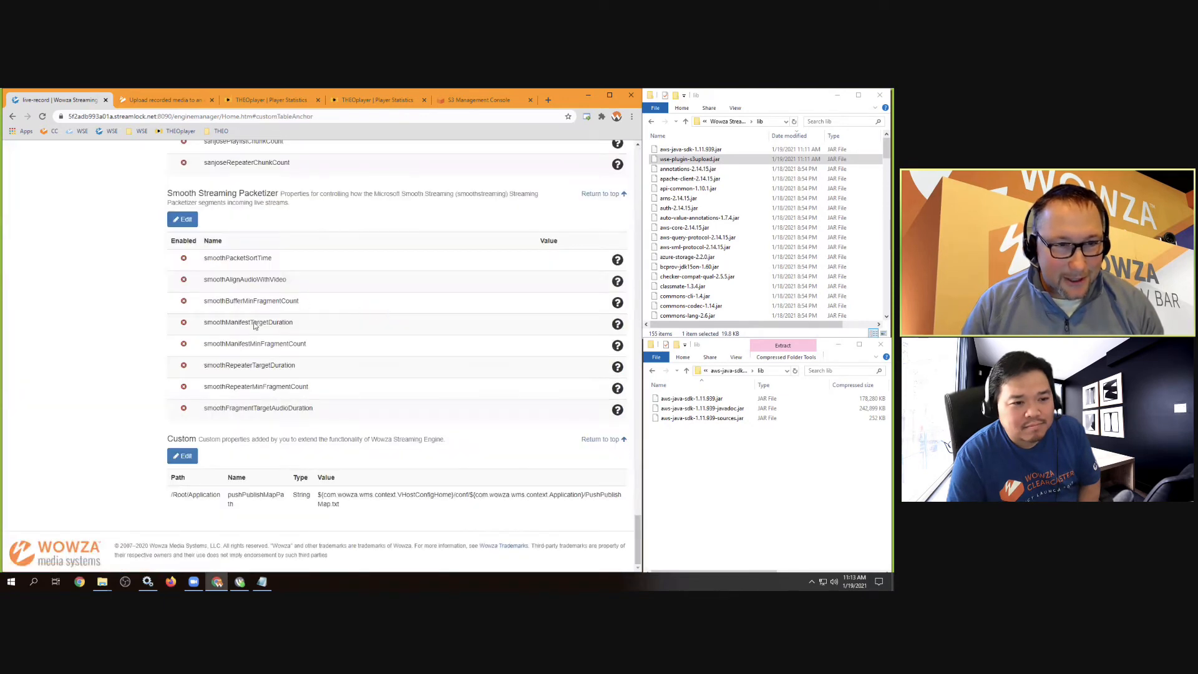
{"action": "left_click", "coordinate": [187, 457]}
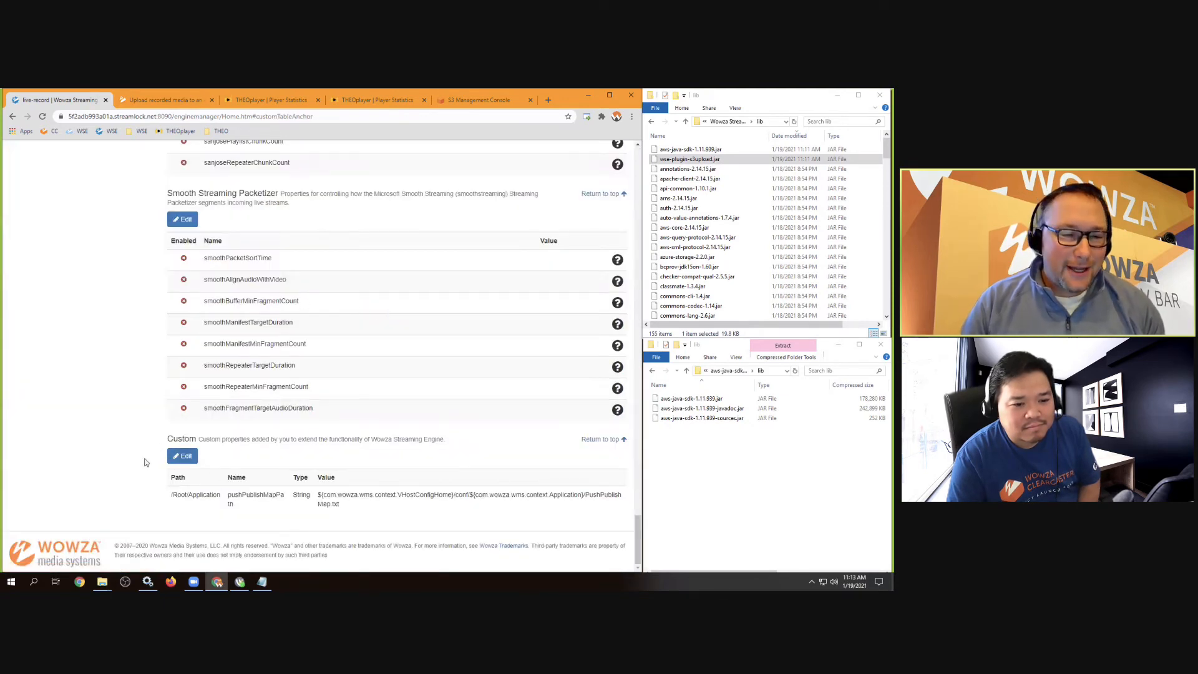
{"action": "scroll", "coordinate": [224, 299], "scroll_direction": "up", "scroll_amount": 20}
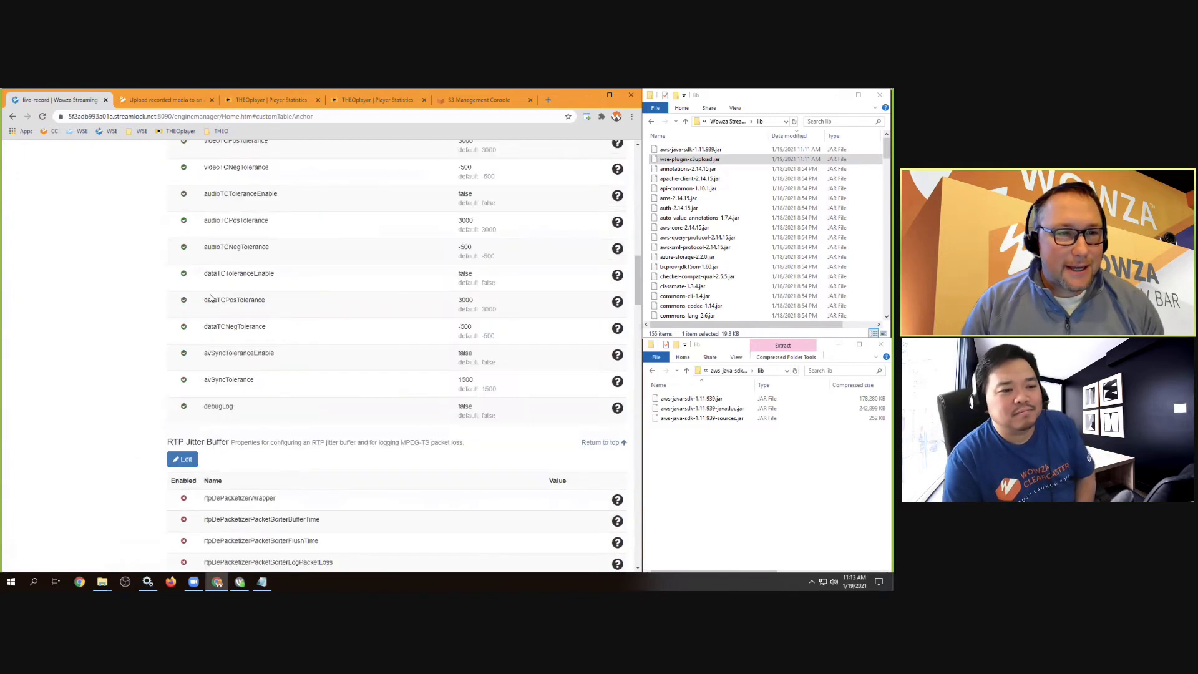
{"action": "left_click", "coordinate": [265, 213]}
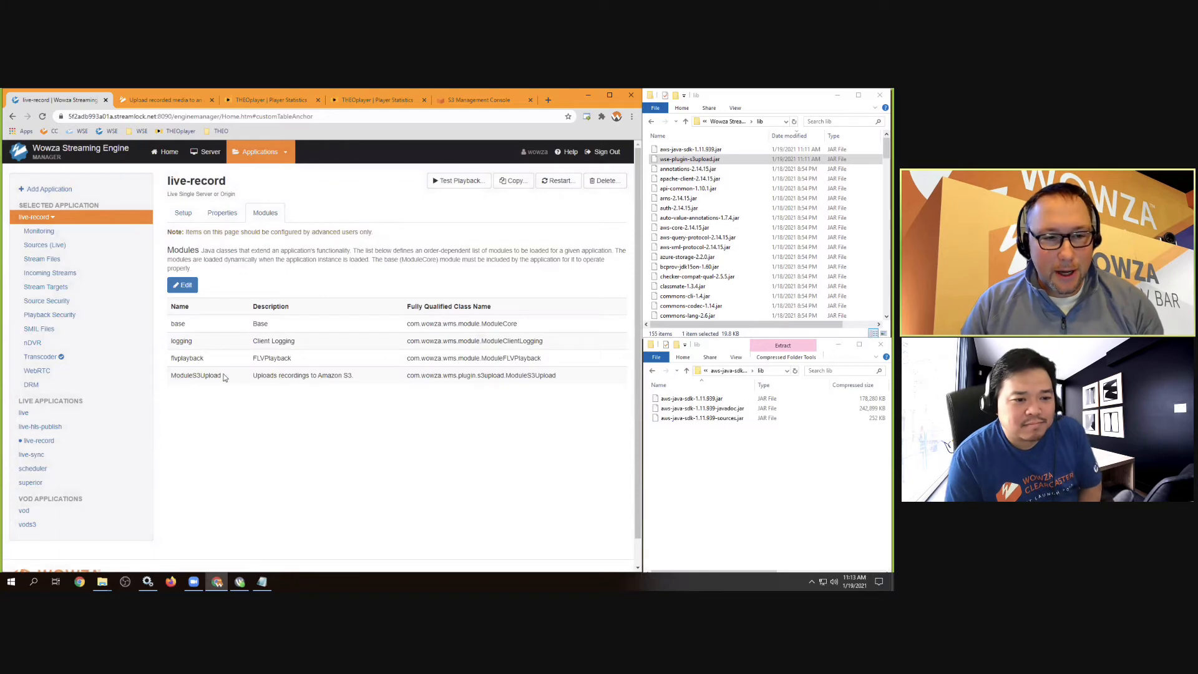
{"action": "left_click", "coordinate": [228, 213]}
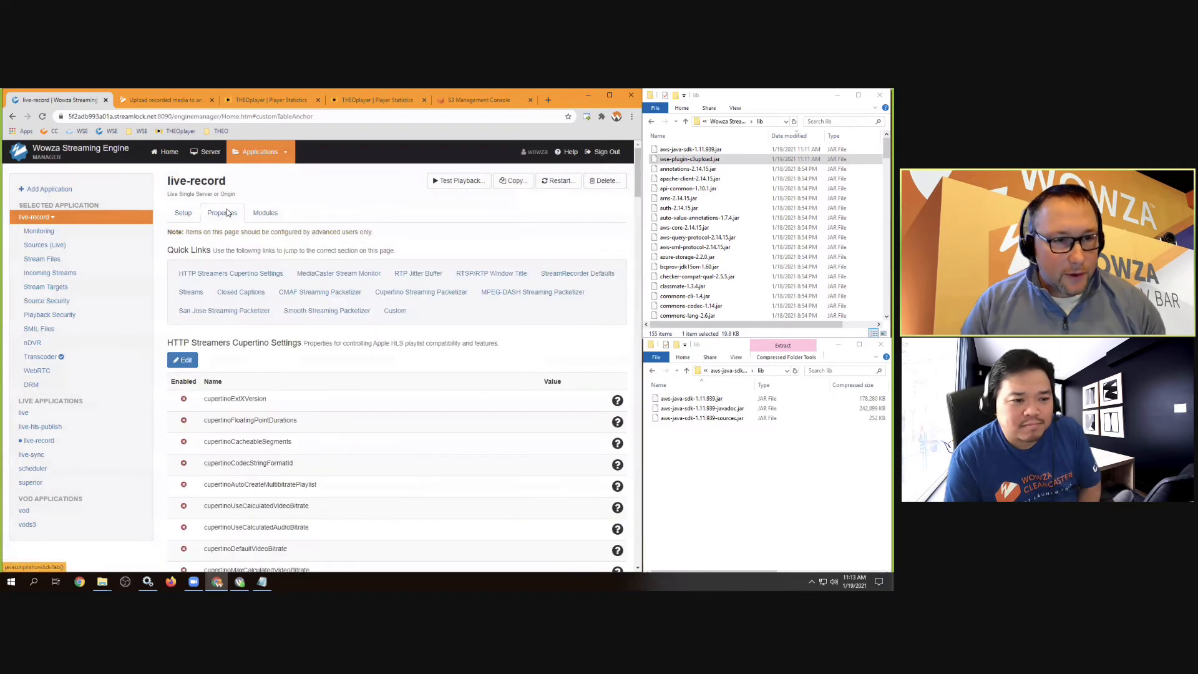
{"action": "left_click", "coordinate": [396, 311]}
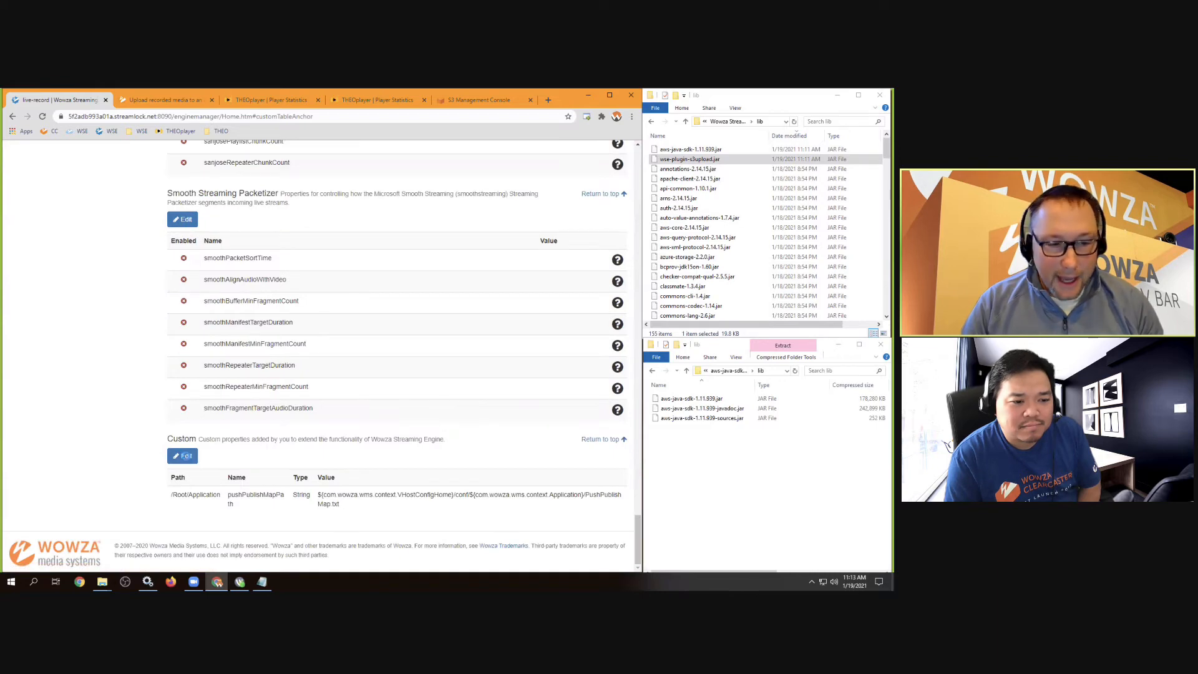
{"action": "left_click", "coordinate": [183, 456]}
{"action": "left_click", "coordinate": [241, 244]}
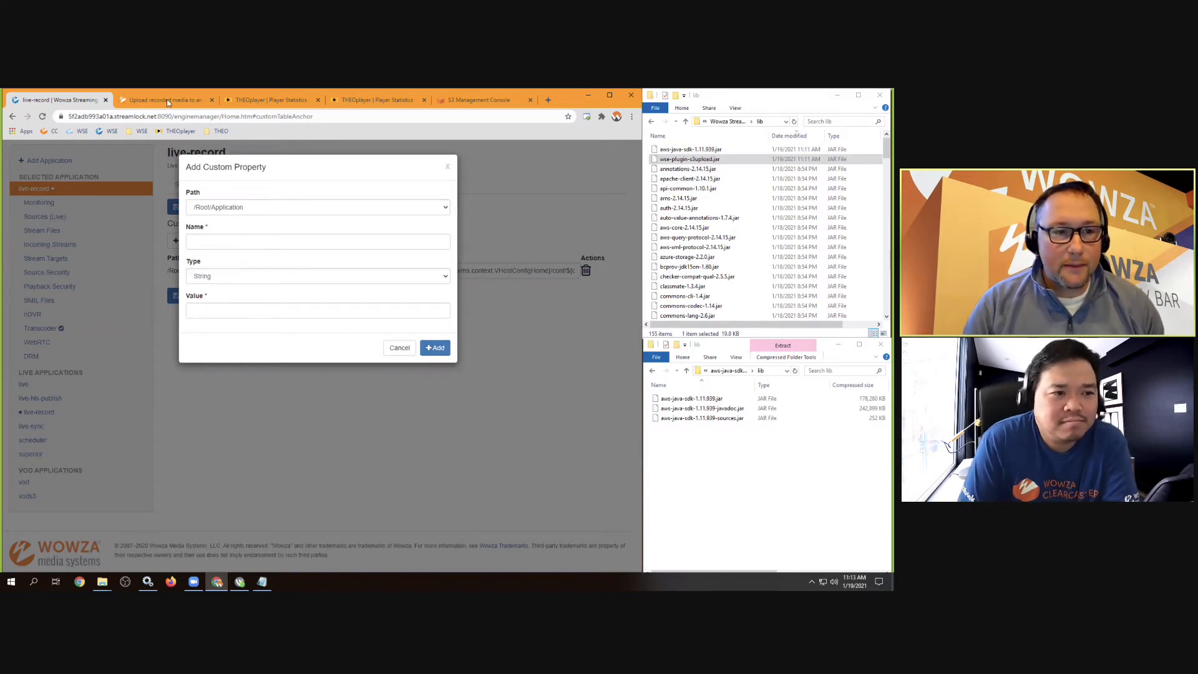
Review the docs' Properties table: s3UploadAccessKey, s3UploadSecretKey, s3UploadBucketName and their defaults
{"action": "key", "text": "ctrl+Tab"}
{"action": "scroll", "coordinate": [263, 324], "scroll_direction": "down", "scroll_amount": 2}
{"action": "scroll", "coordinate": [262, 324], "scroll_direction": "down", "scroll_amount": 2}
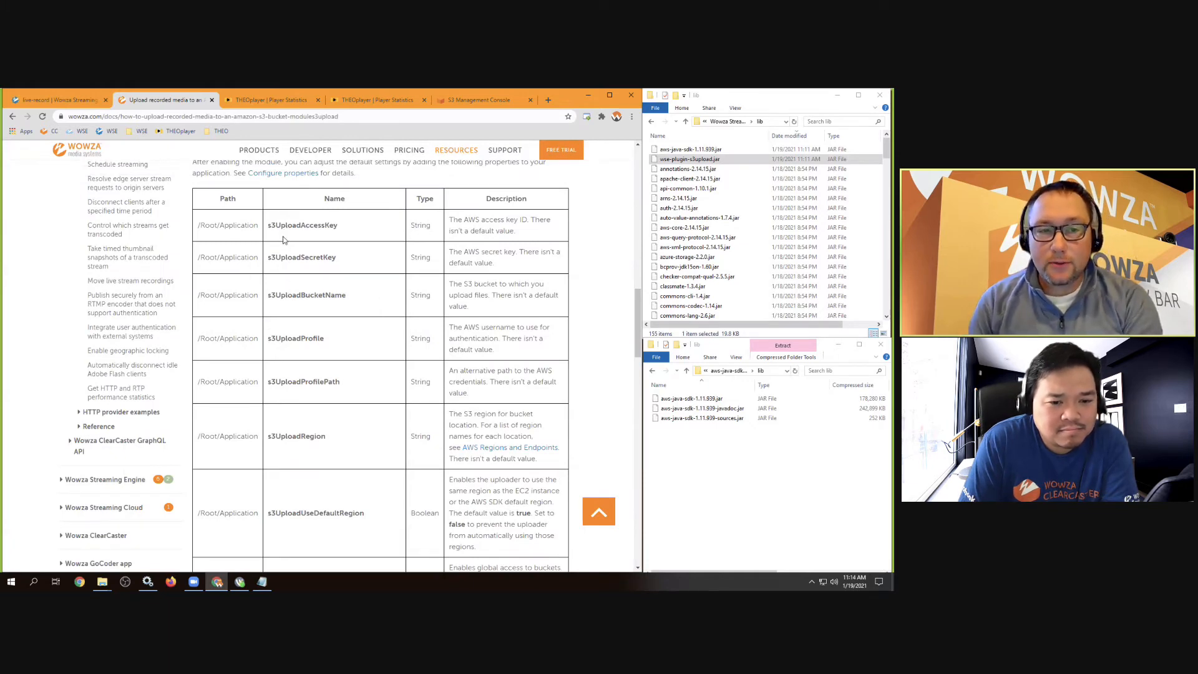
{"action": "scroll", "coordinate": [350, 397], "scroll_direction": "down", "scroll_amount": 6}
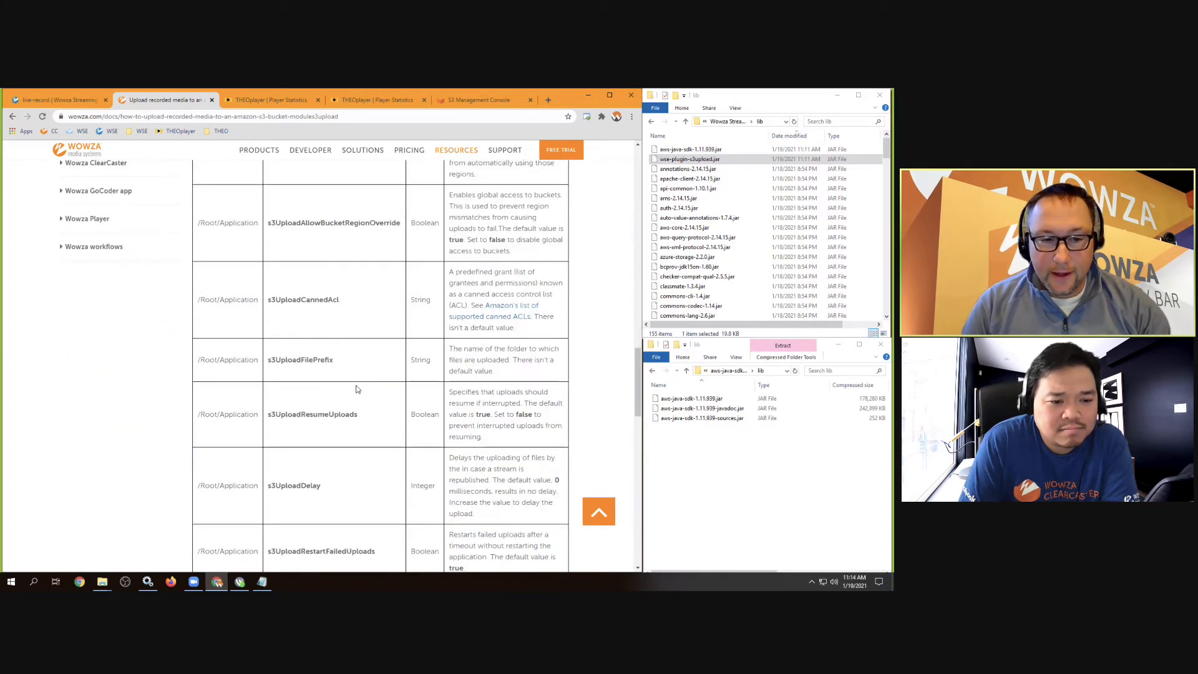
{"action": "scroll", "coordinate": [356, 389], "scroll_direction": "down", "scroll_amount": 4}
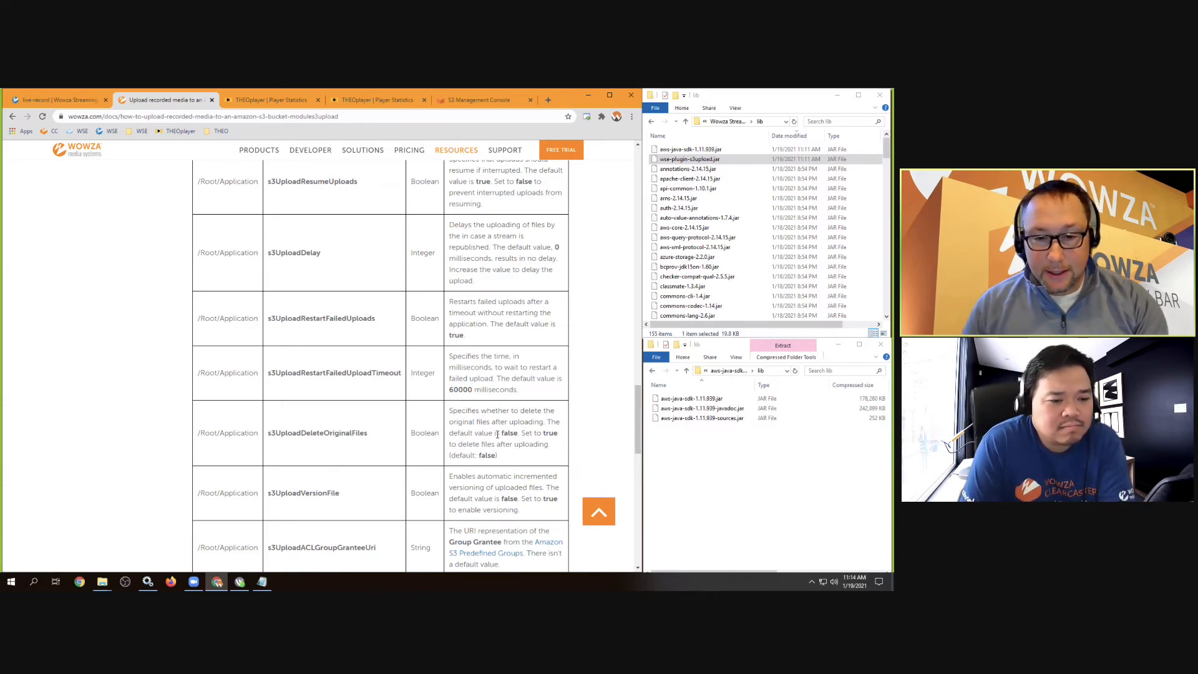
{"action": "double_click", "coordinate": [550, 433]}
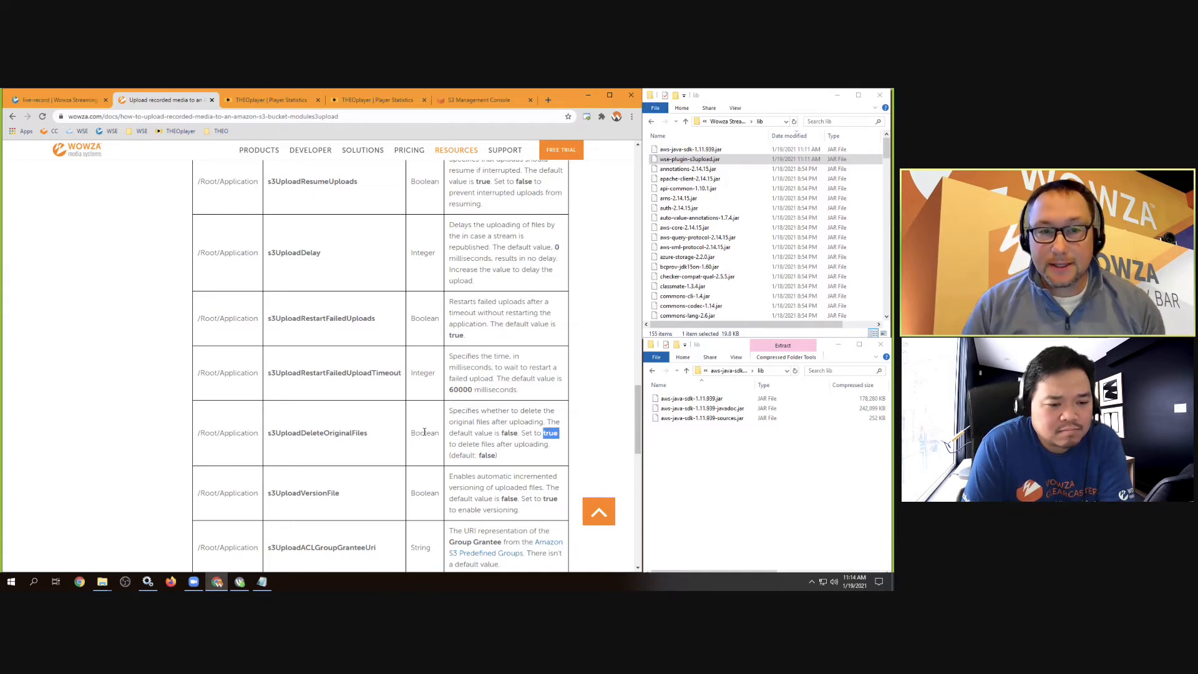
{"action": "scroll", "coordinate": [418, 427], "scroll_direction": "up", "scroll_amount": 20}
{"action": "scroll", "coordinate": [412, 415], "scroll_direction": "down", "scroll_amount": 7}
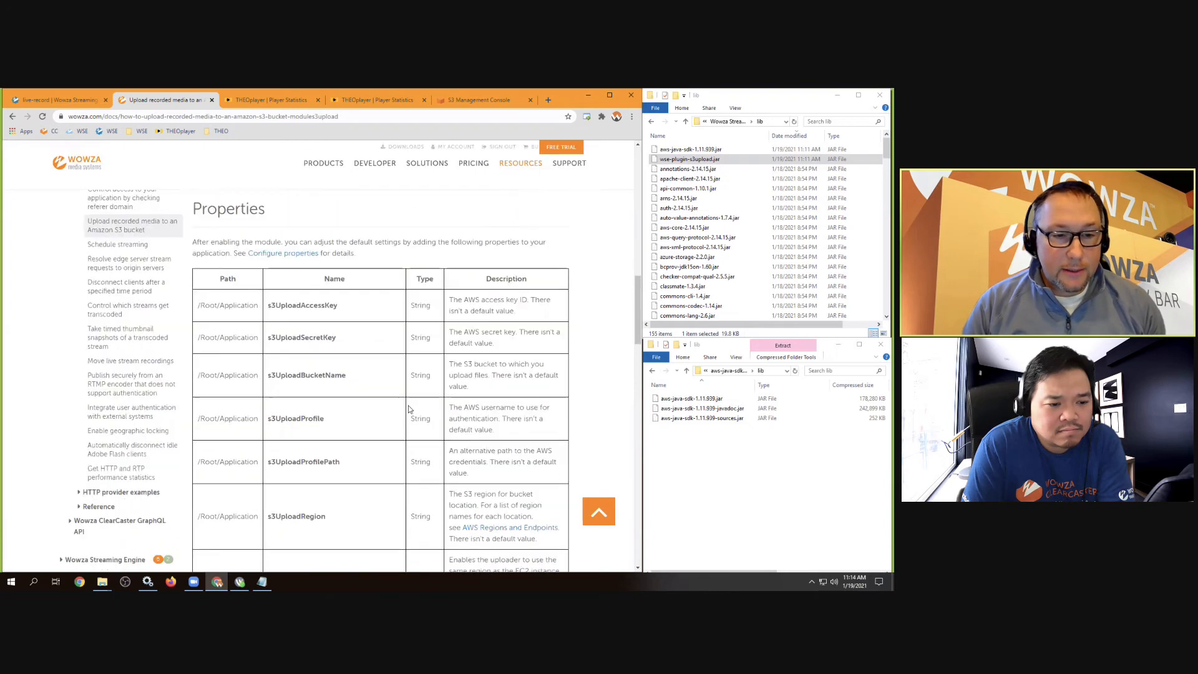
{"action": "scroll", "coordinate": [402, 381], "scroll_direction": "down", "scroll_amount": 1}
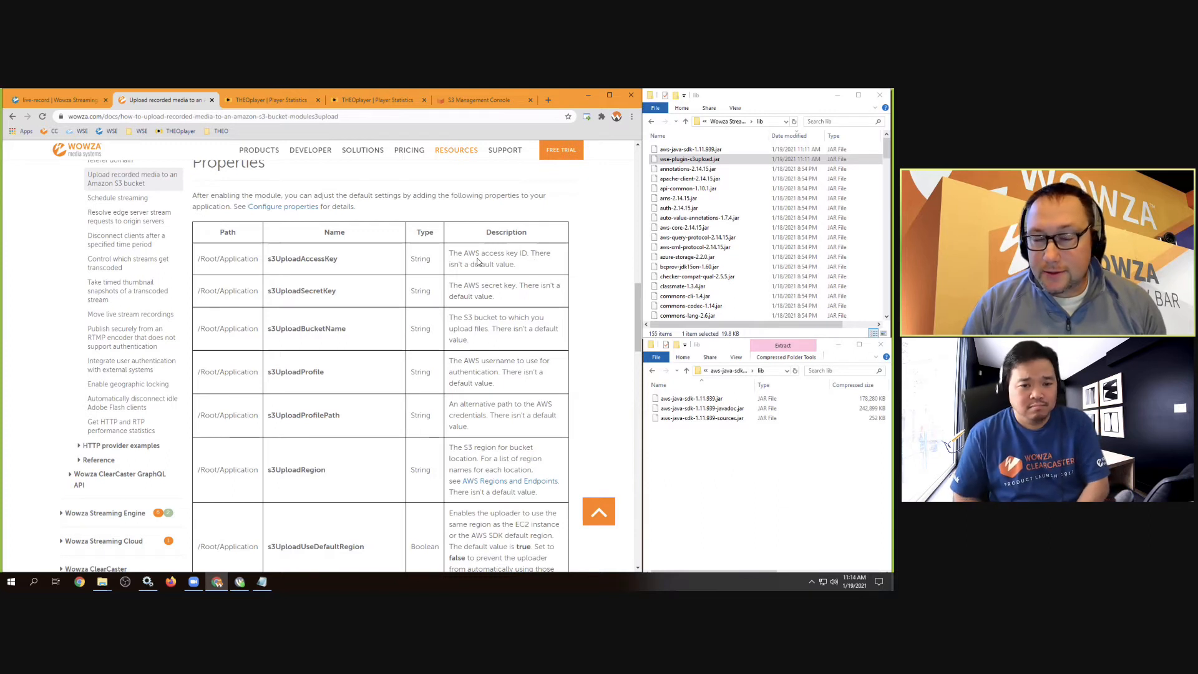
Name the new custom property s3UploadAccessKey, copied from the docs
{"action": "double_click", "coordinate": [309, 259]}
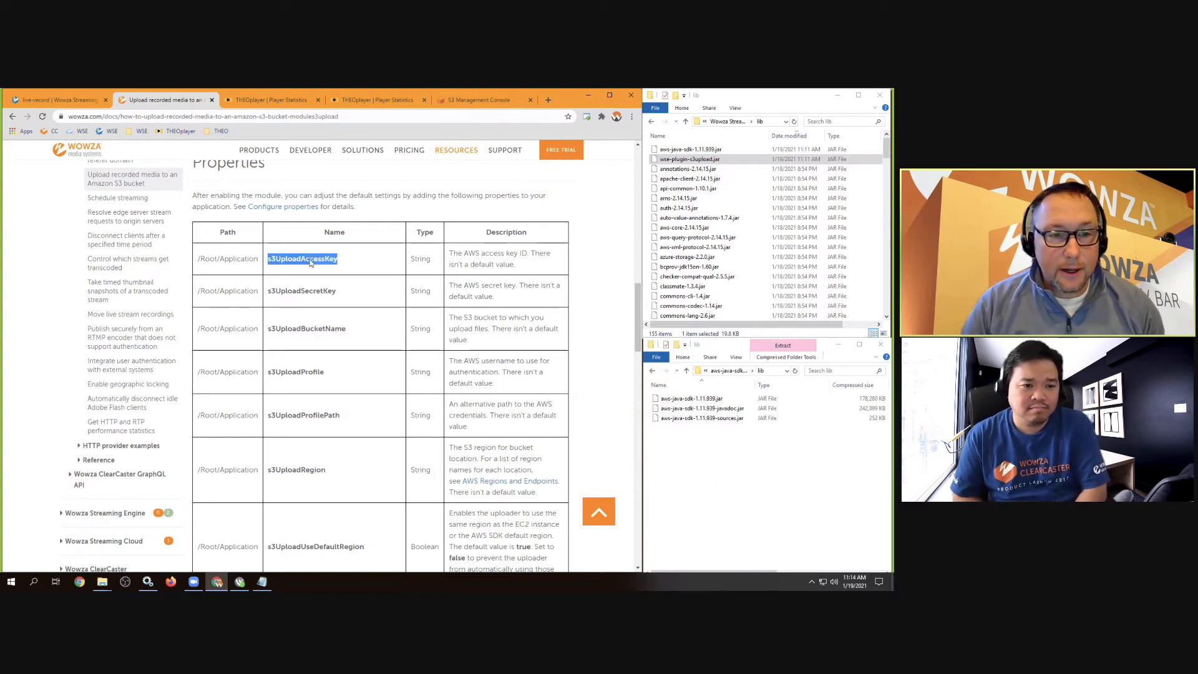
{"action": "right_click", "coordinate": [310, 260]}
{"action": "left_click", "coordinate": [330, 268]}
{"action": "left_click", "coordinate": [69, 100]}
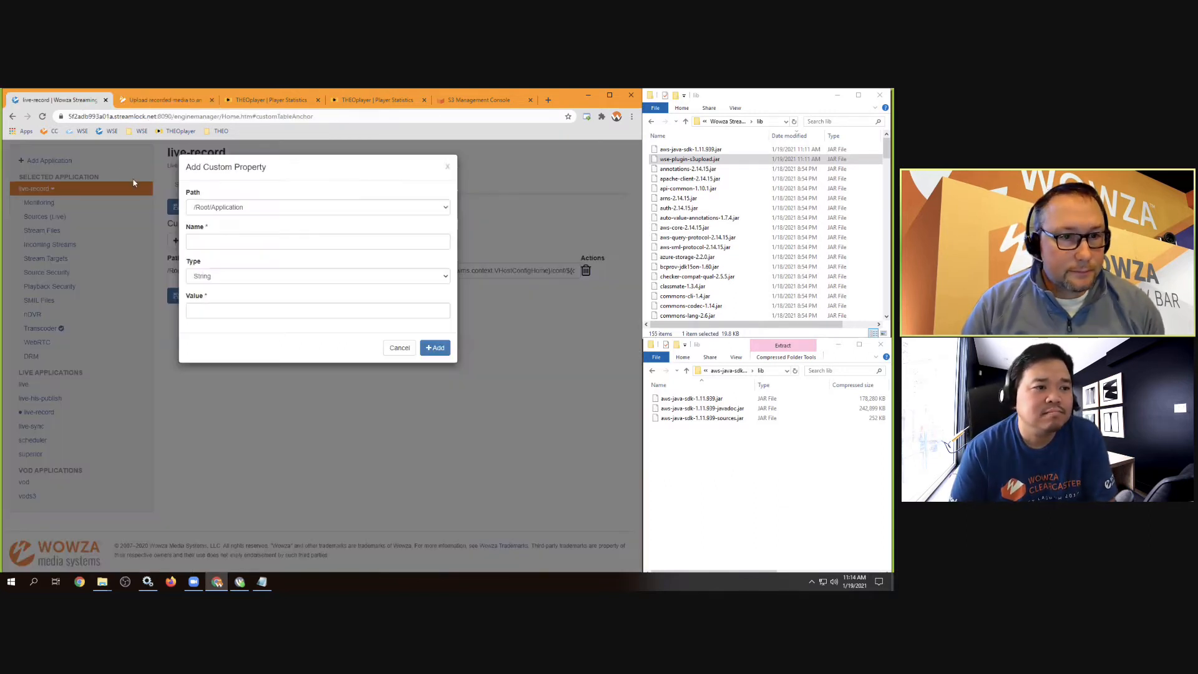
{"action": "left_click", "coordinate": [206, 241]}
{"action": "right_click", "coordinate": [206, 242]}
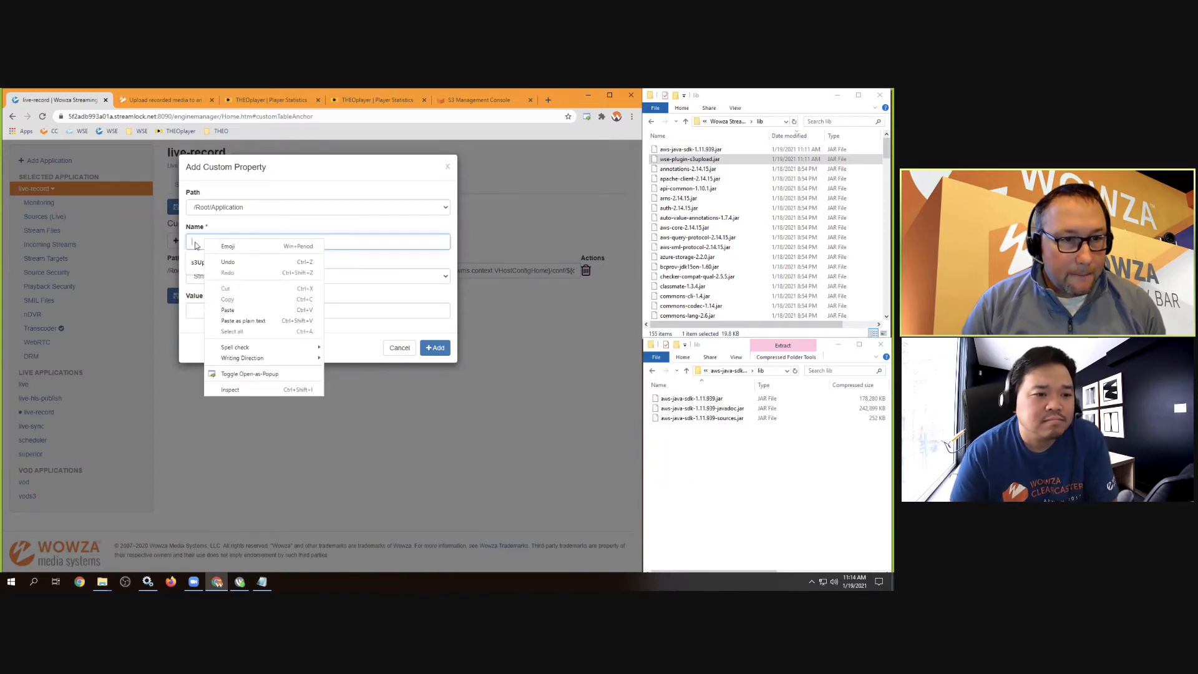
{"action": "left_click", "coordinate": [196, 242]}
{"action": "key", "text": "ctrl+v"}
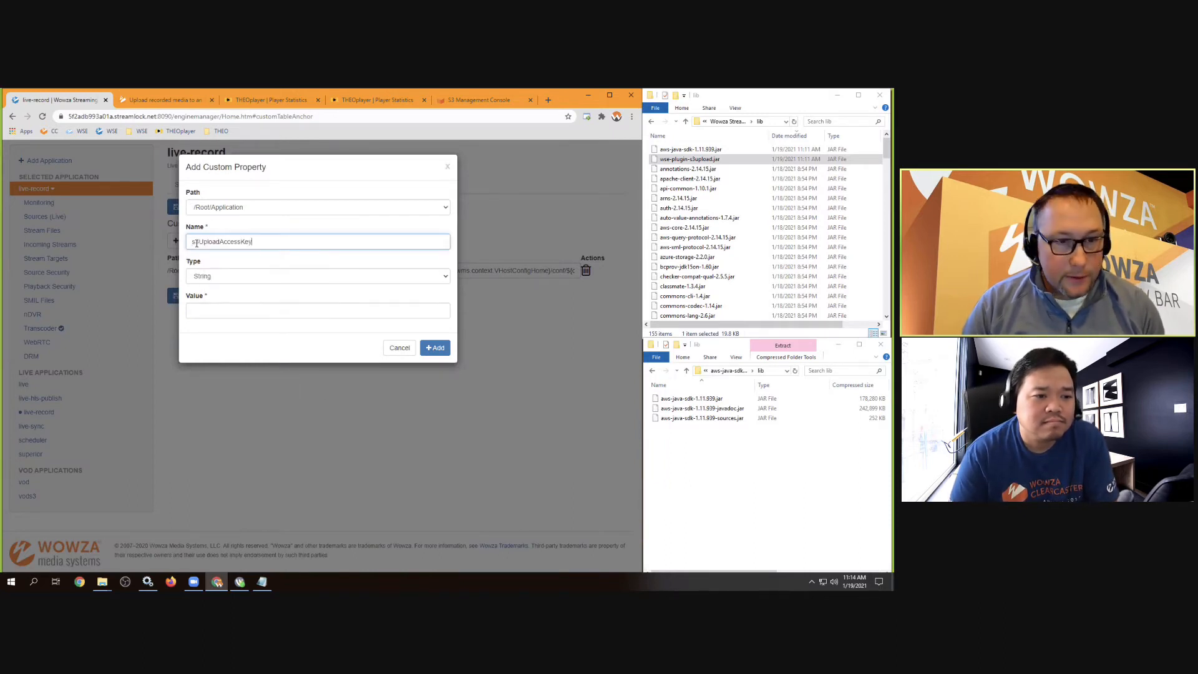
Paste the AWS access key from AWS_creds.txt as its value and add the property
{"action": "left_click", "coordinate": [204, 310]}
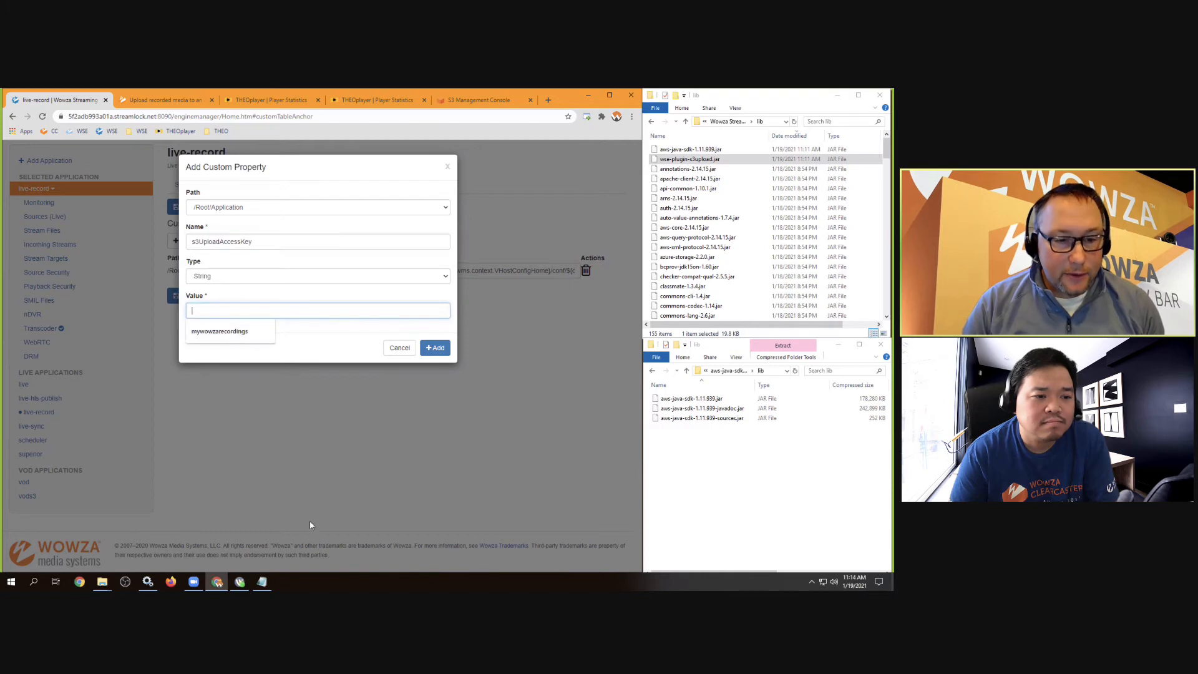
{"action": "left_click", "coordinate": [262, 582]}
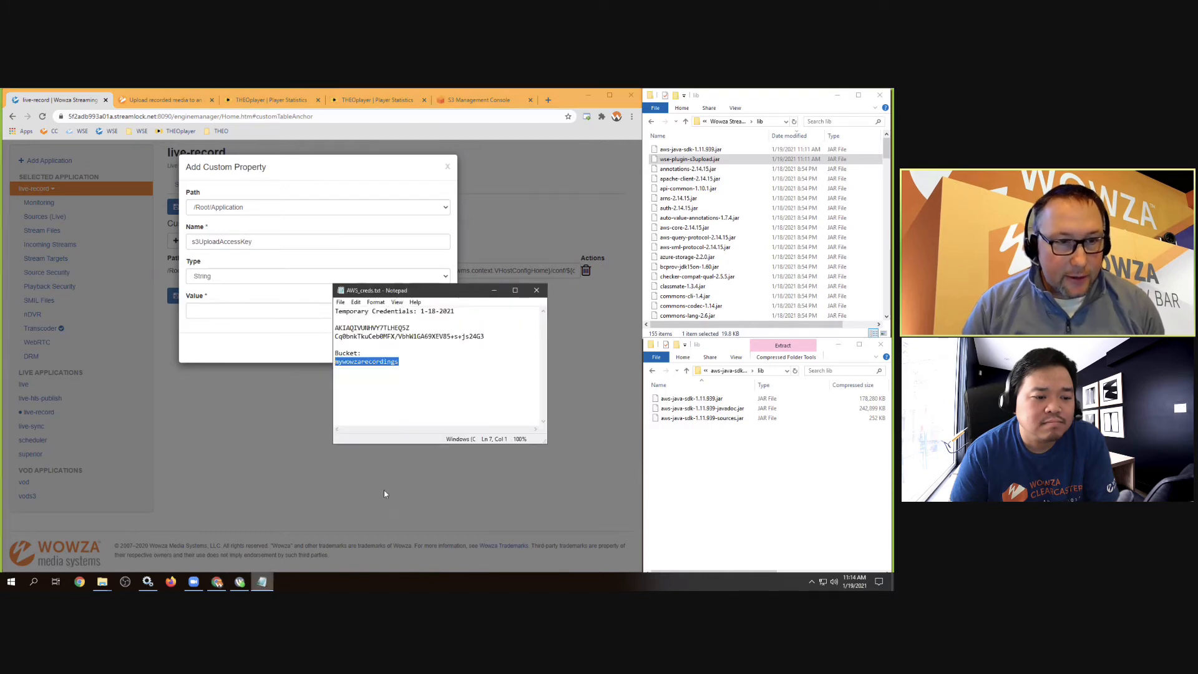
{"action": "left_click", "coordinate": [371, 328]}
{"action": "left_click_drag", "start_coordinate": [398, 328], "coordinate": [341, 328]}
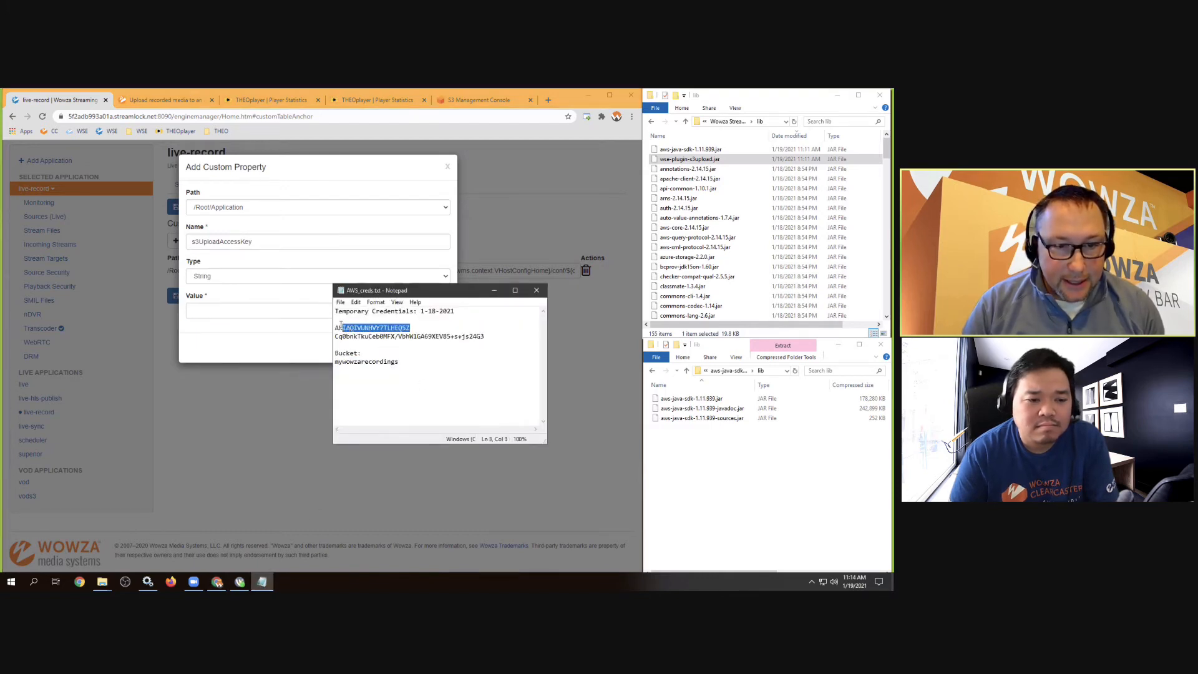
{"action": "right_click", "coordinate": [341, 327]}
{"action": "left_click", "coordinate": [358, 353]}
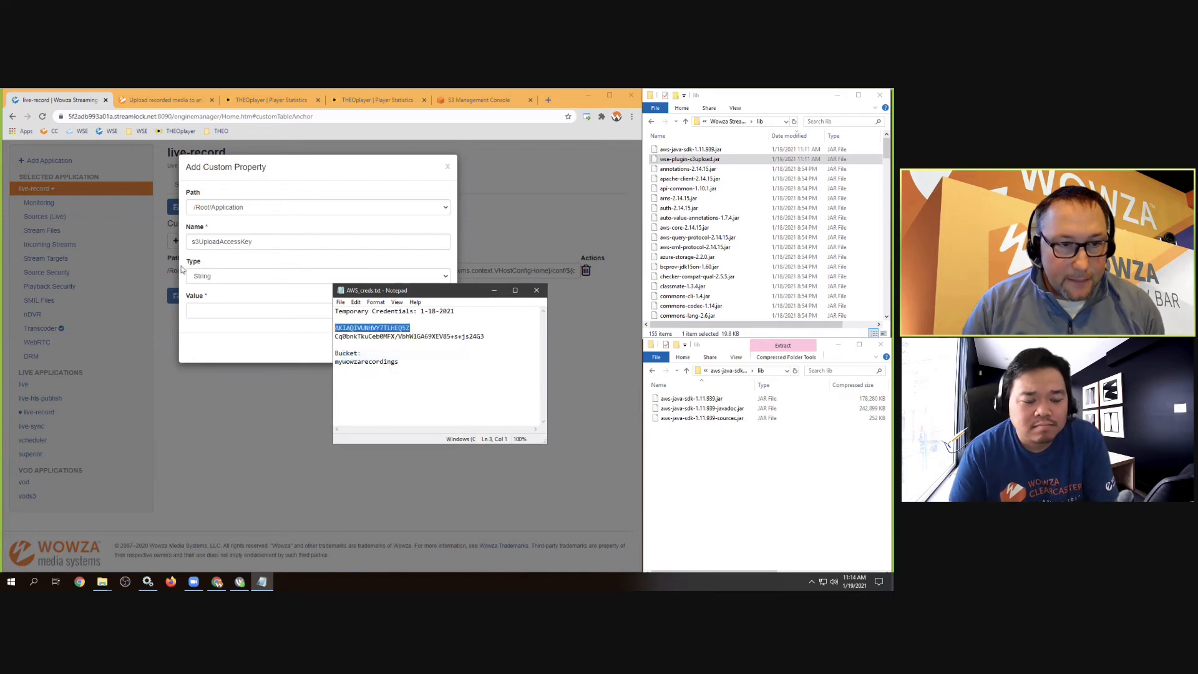
{"action": "left_click", "coordinate": [196, 308]}
{"action": "right_click", "coordinate": [197, 310]}
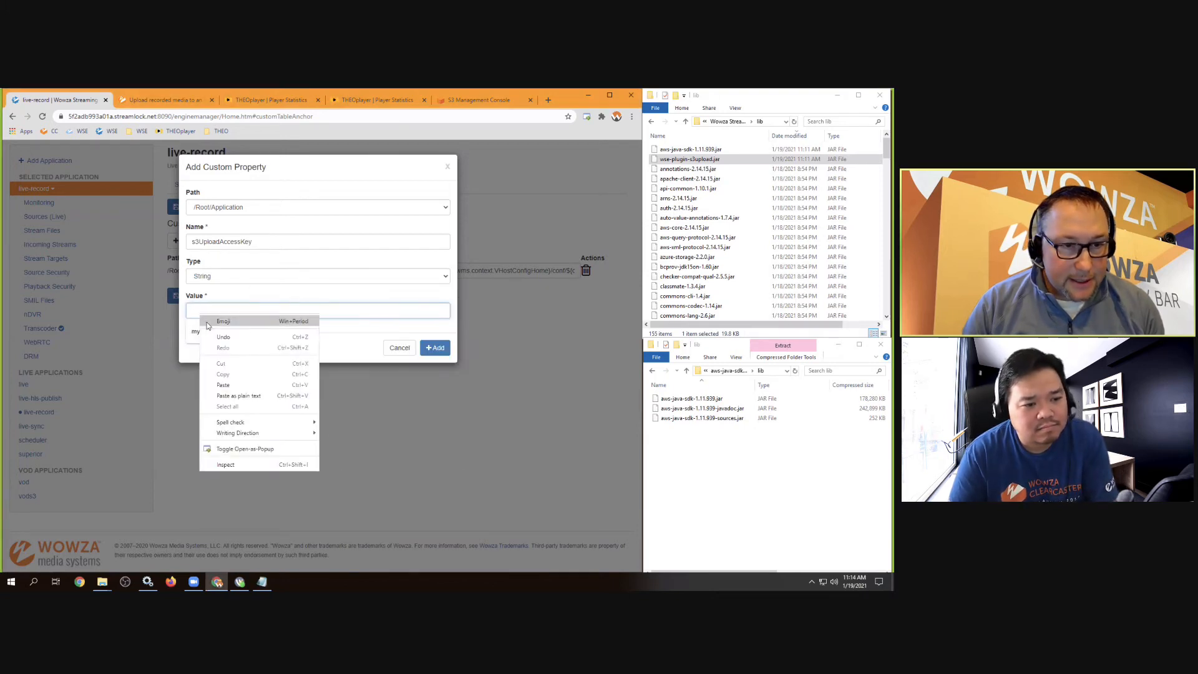
{"action": "left_click", "coordinate": [221, 383]}
{"action": "left_click", "coordinate": [435, 348]}
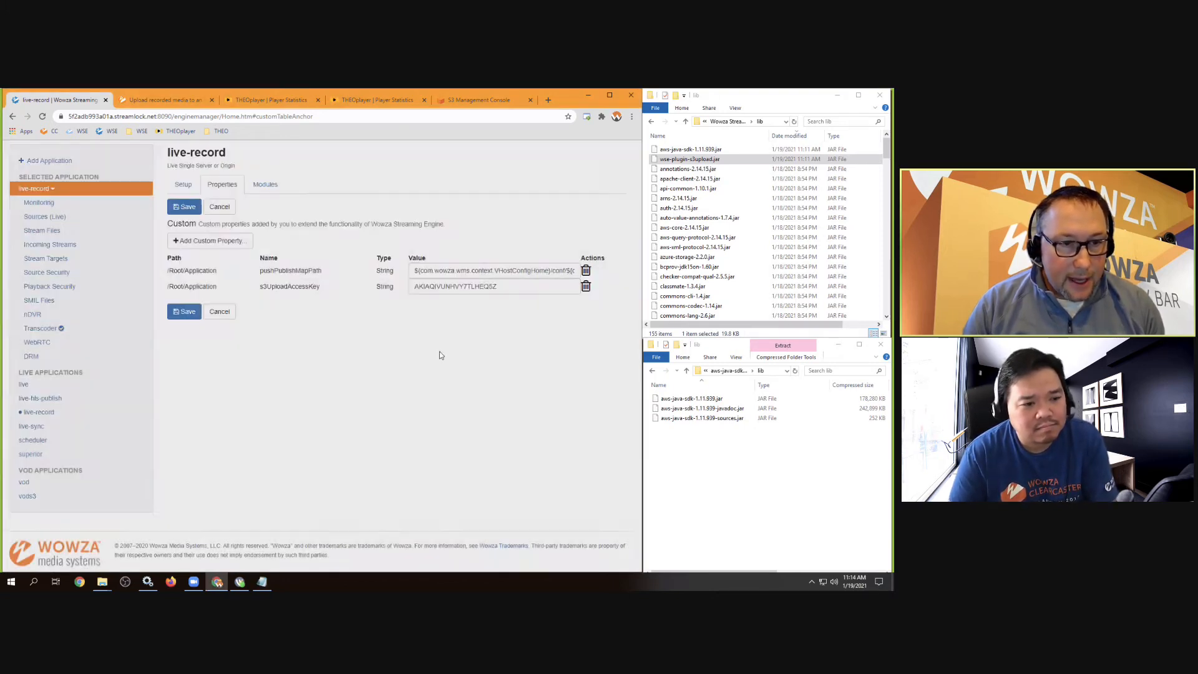
{"action": "left_click", "coordinate": [197, 245]}
Name the next custom property s3UploadSecretKey, copied from the docs
{"action": "left_click", "coordinate": [163, 100]}
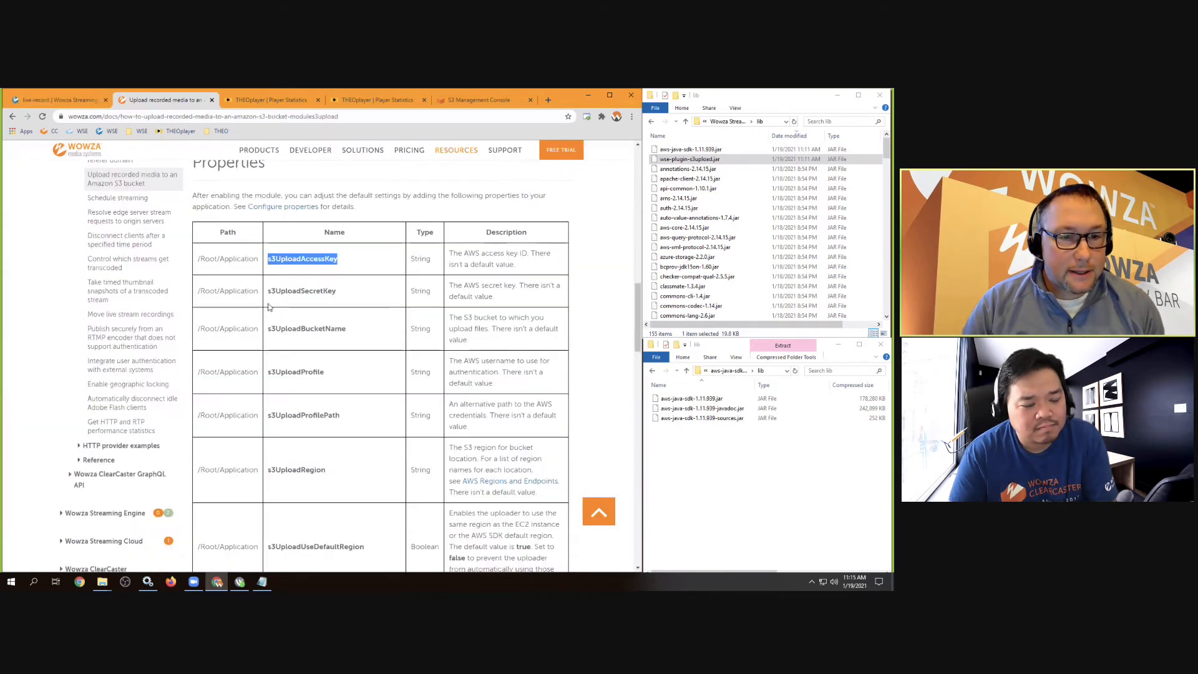
{"action": "double_click", "coordinate": [302, 291]}
{"action": "right_click", "coordinate": [298, 292]}
{"action": "left_click", "coordinate": [315, 299]}
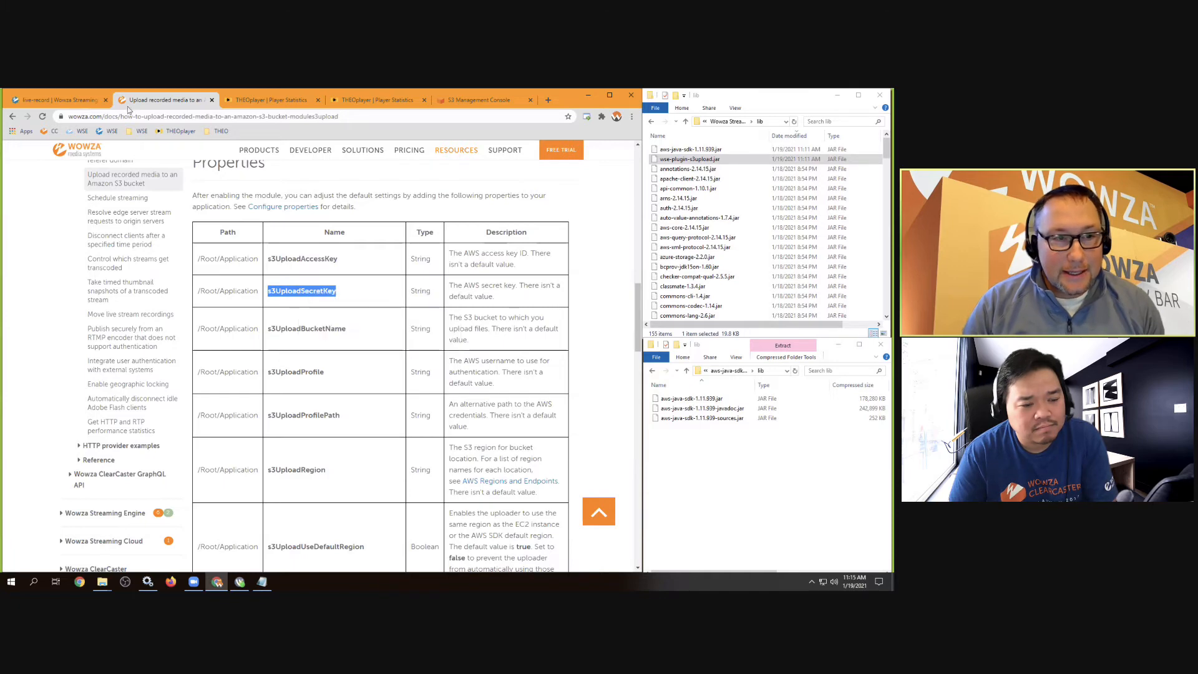
{"action": "left_click", "coordinate": [74, 101]}
{"action": "right_click", "coordinate": [202, 243]}
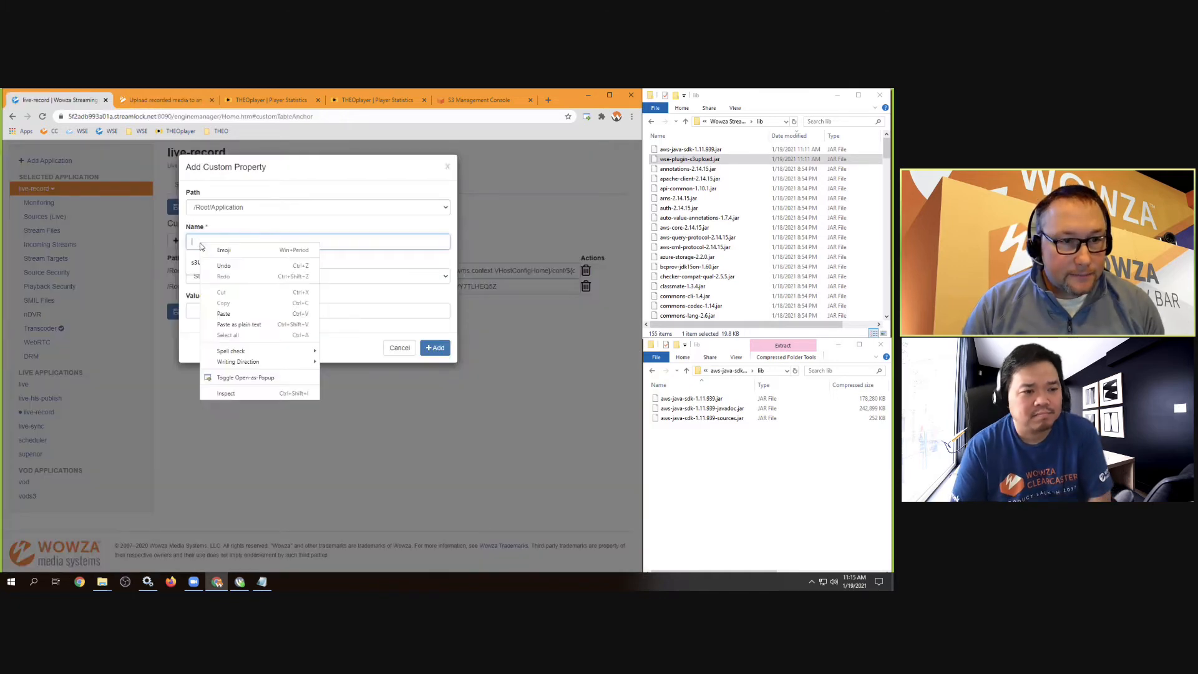
{"action": "left_click", "coordinate": [201, 312]}
Paste the AWS secret key from the credentials notes as its value and add the property
{"action": "left_click", "coordinate": [201, 314]}
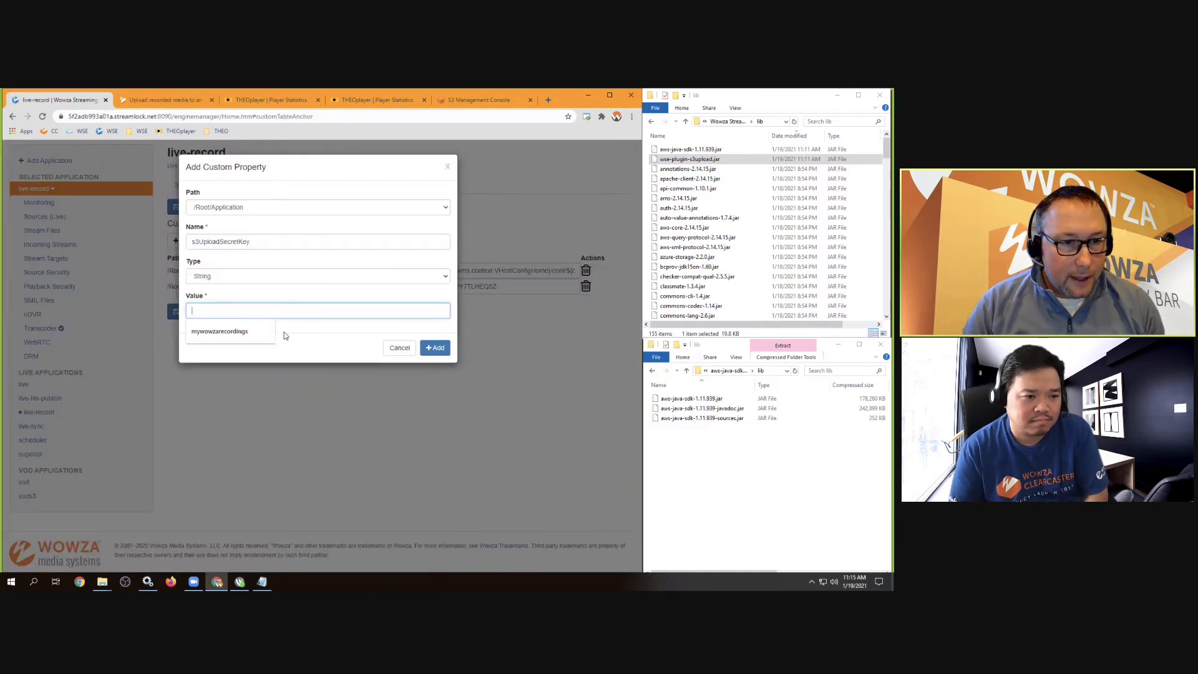
{"action": "left_click", "coordinate": [262, 581]}
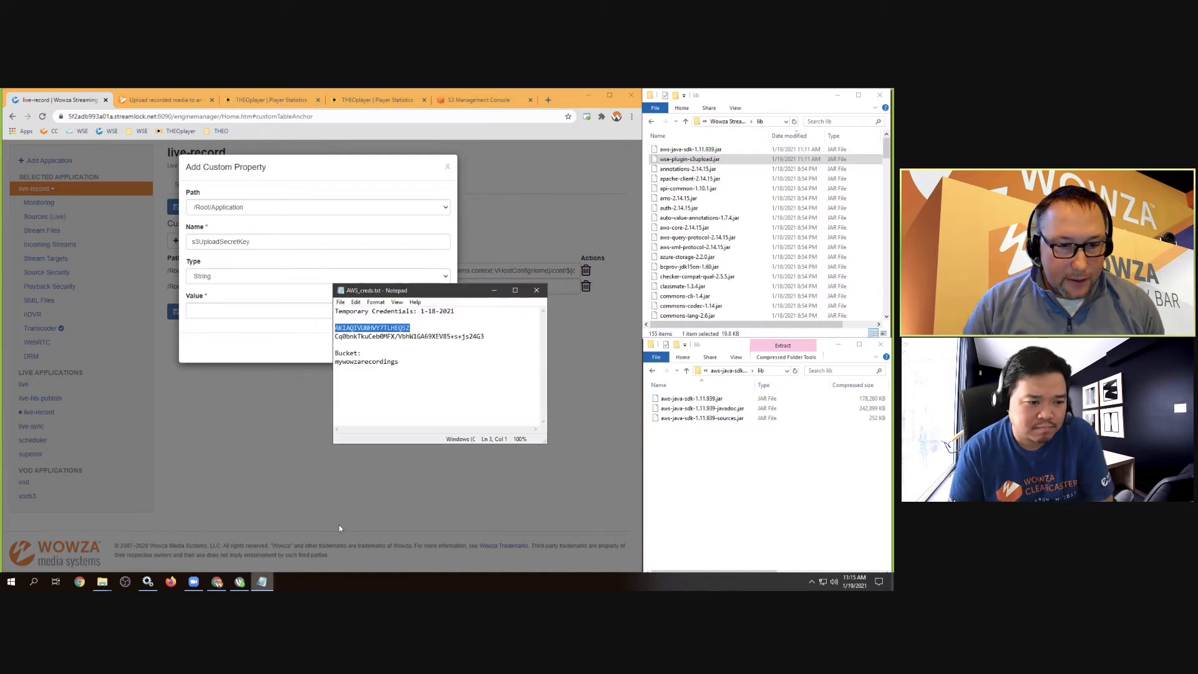
{"action": "left_click", "coordinate": [372, 337]}
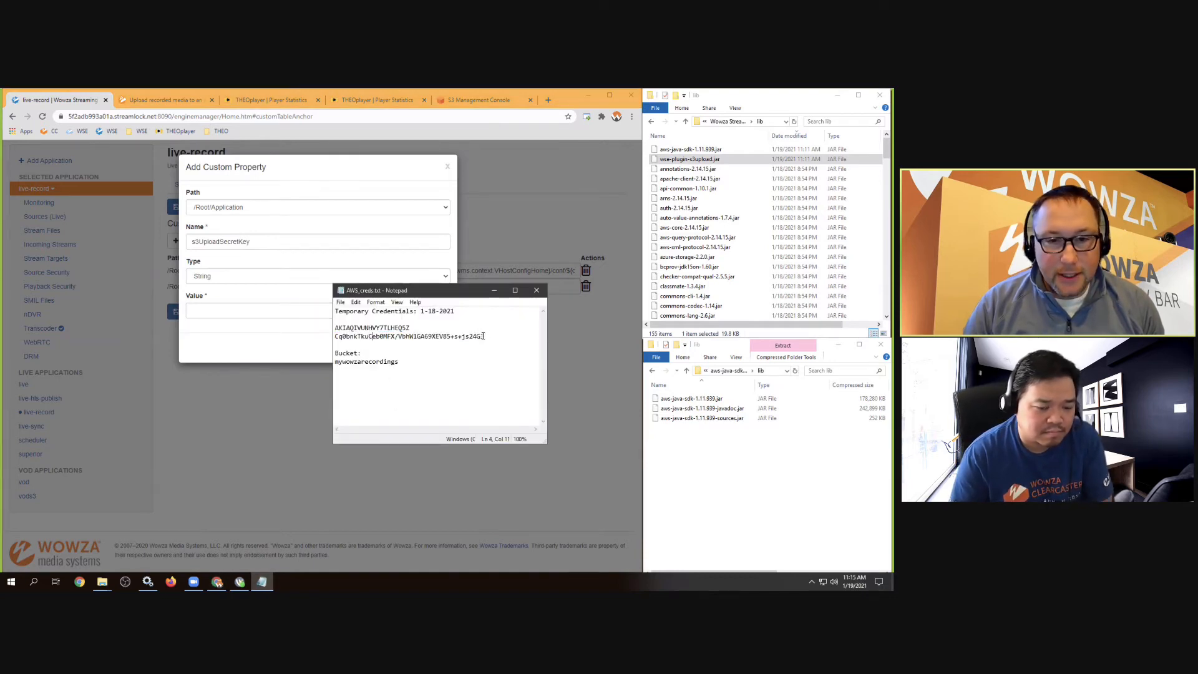
{"action": "double_click", "coordinate": [458, 336]}
{"action": "left_click_drag", "start_coordinate": [484, 336], "coordinate": [330, 339]}
{"action": "right_click", "coordinate": [343, 340]}
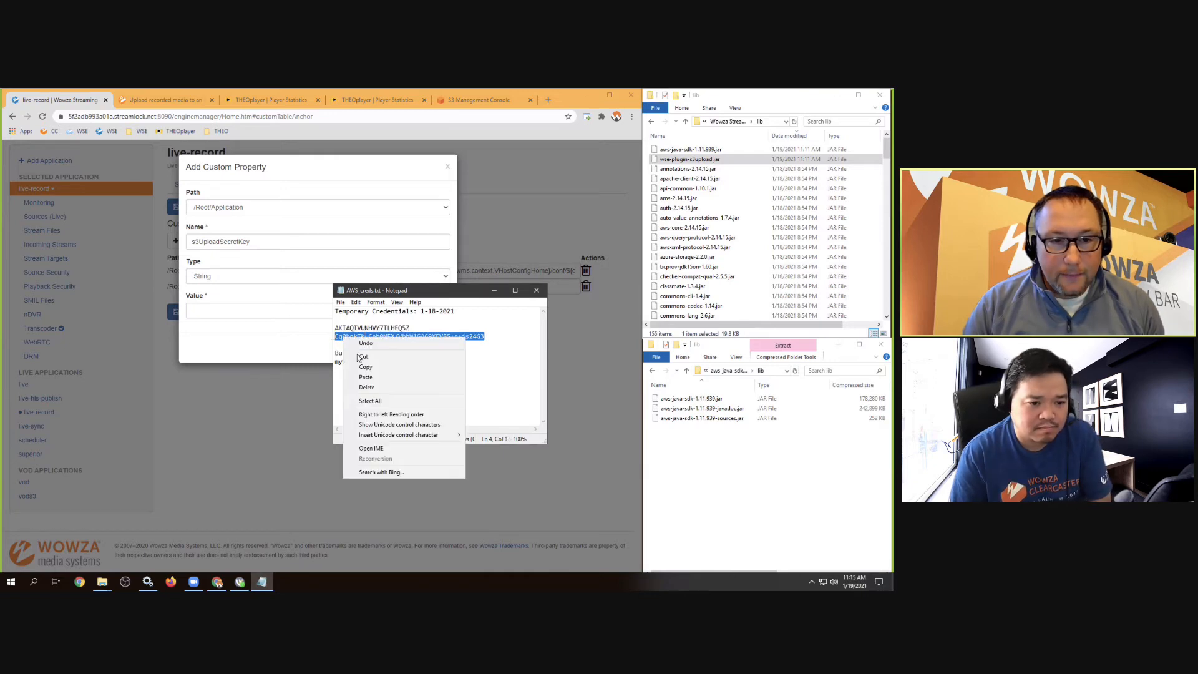
{"action": "left_click", "coordinate": [358, 366]}
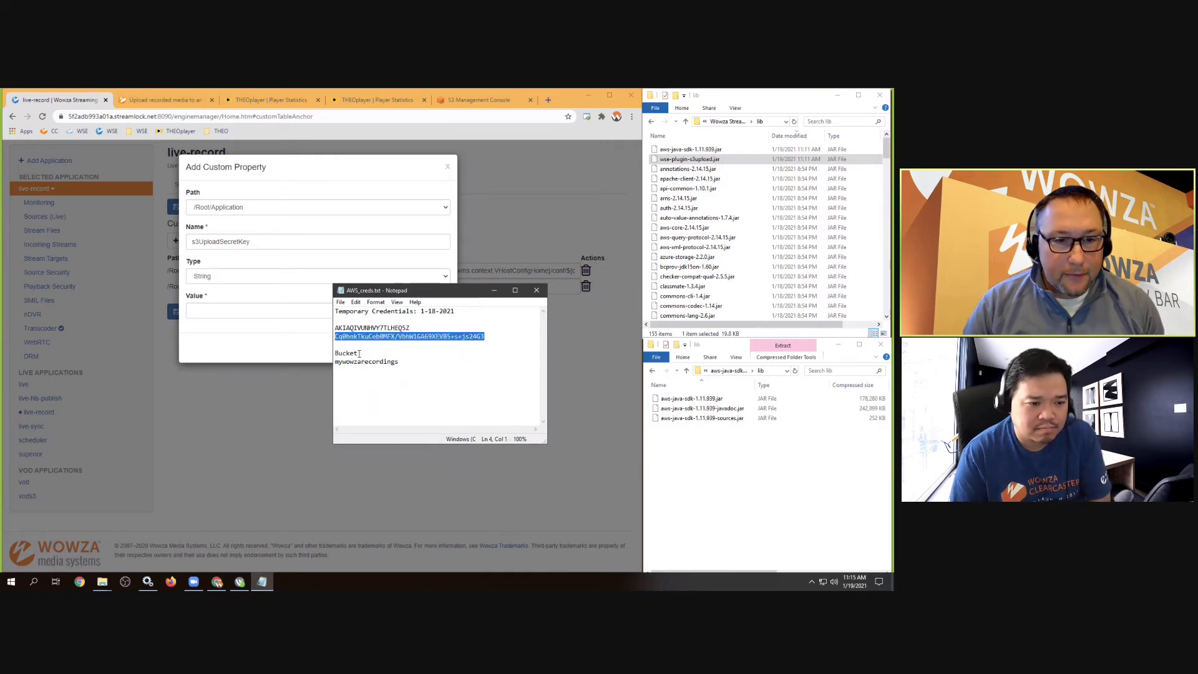
{"action": "left_click", "coordinate": [490, 336]}
{"action": "left_click_drag", "start_coordinate": [490, 336], "coordinate": [336, 325]}
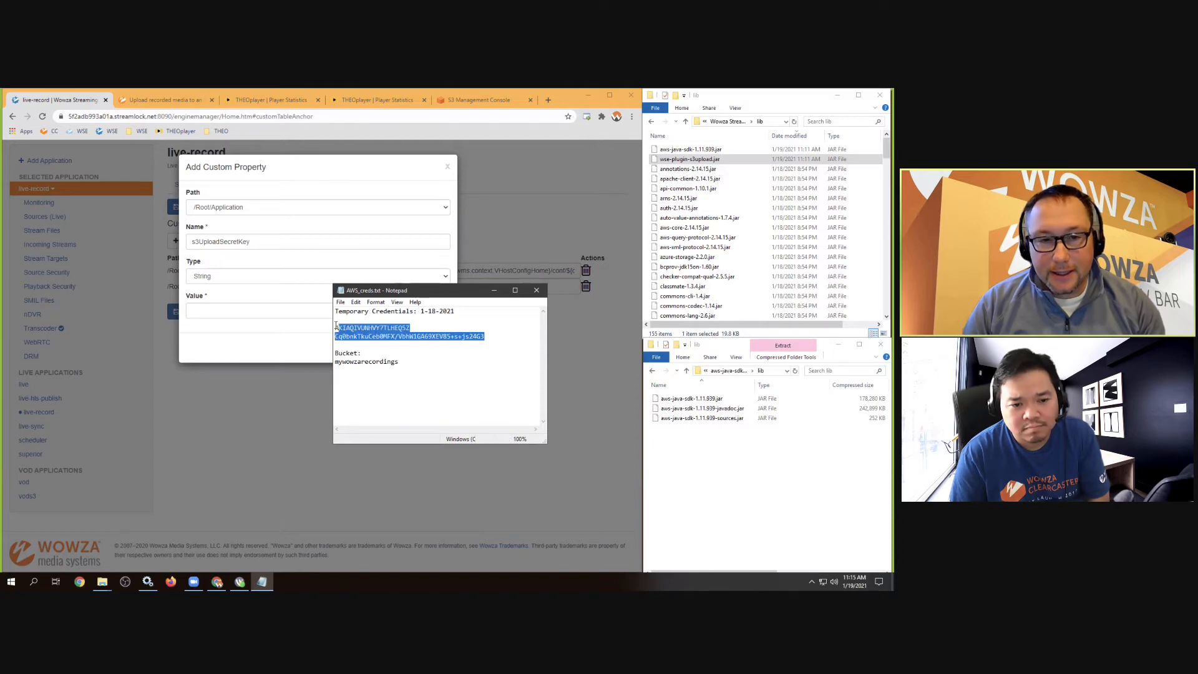
{"action": "left_click", "coordinate": [489, 336]}
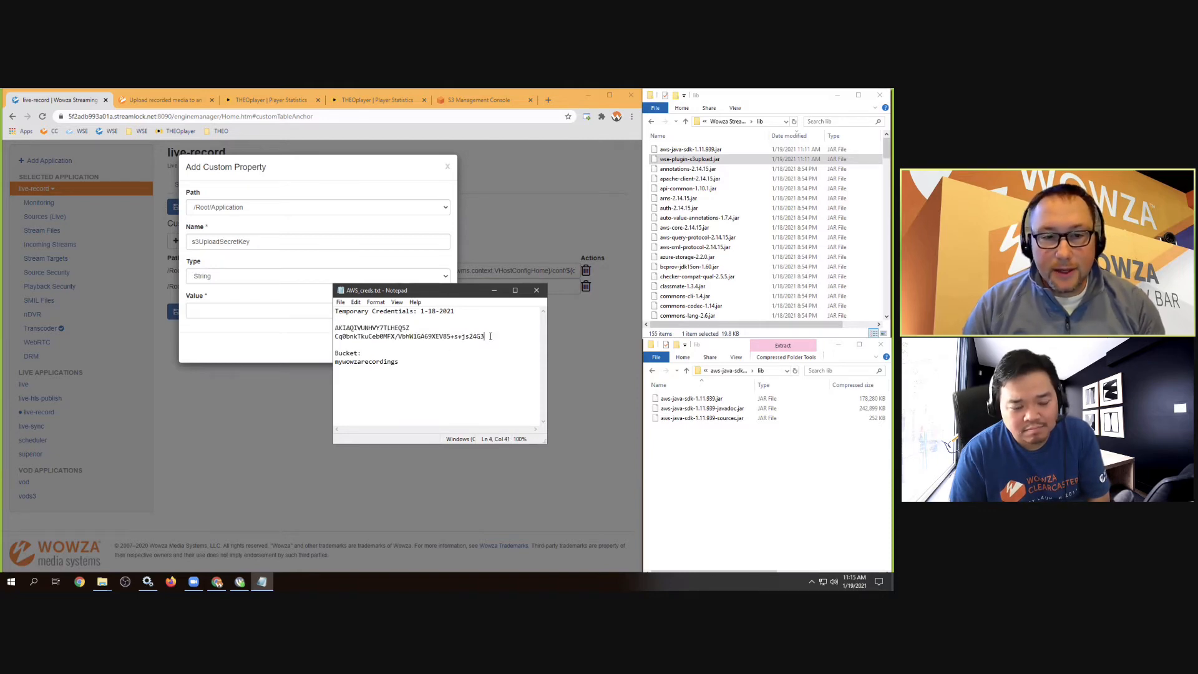
{"action": "left_click", "coordinate": [207, 310]}
{"action": "right_click", "coordinate": [208, 310]}
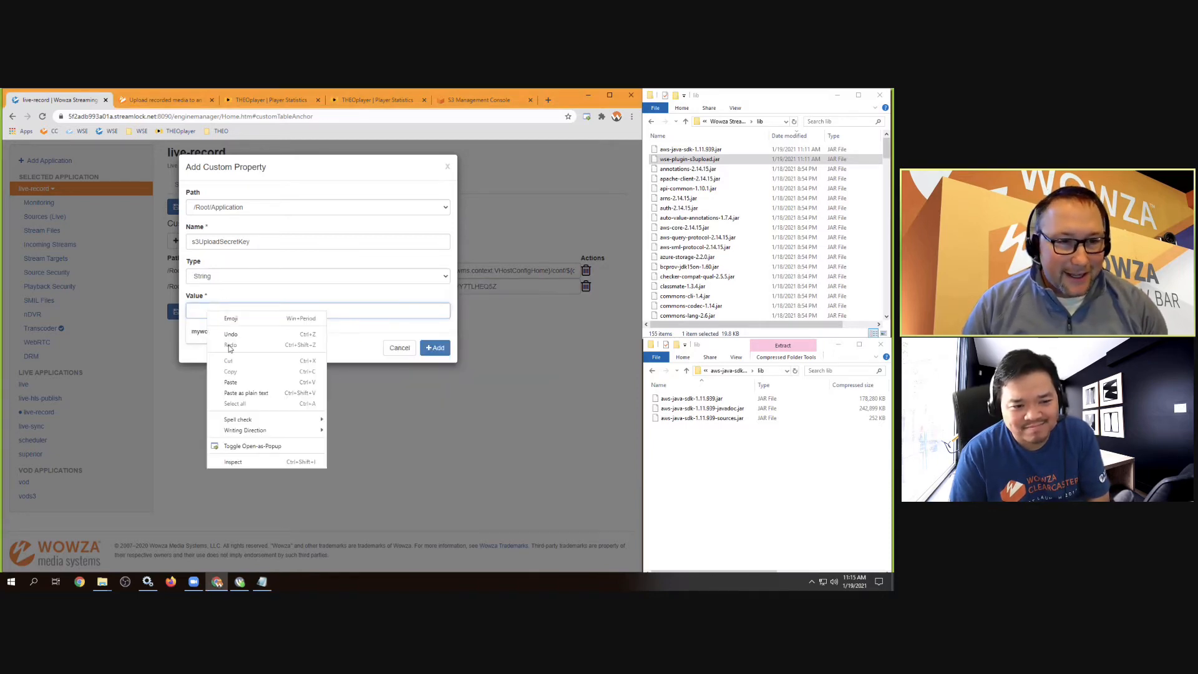
{"action": "left_click", "coordinate": [223, 382]}
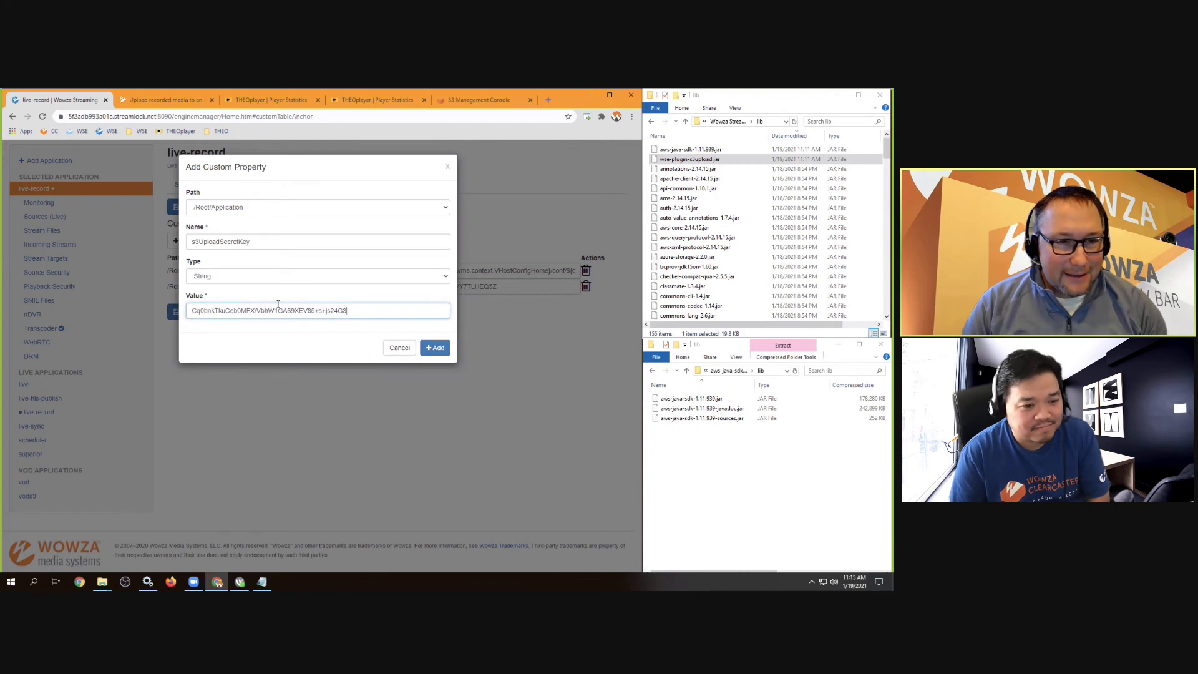
{"action": "left_click", "coordinate": [435, 347]}
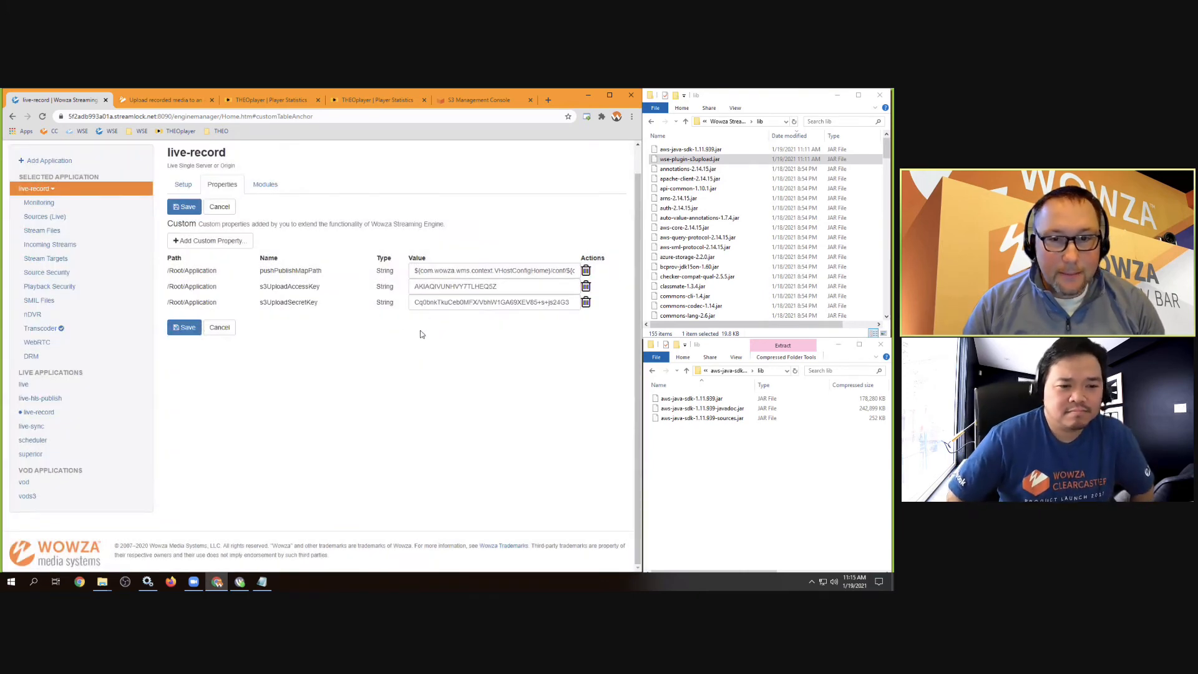
Copy s3UploadBucketName from the documentation and paste it as a new custom property's Name
{"action": "left_click", "coordinate": [157, 102]}
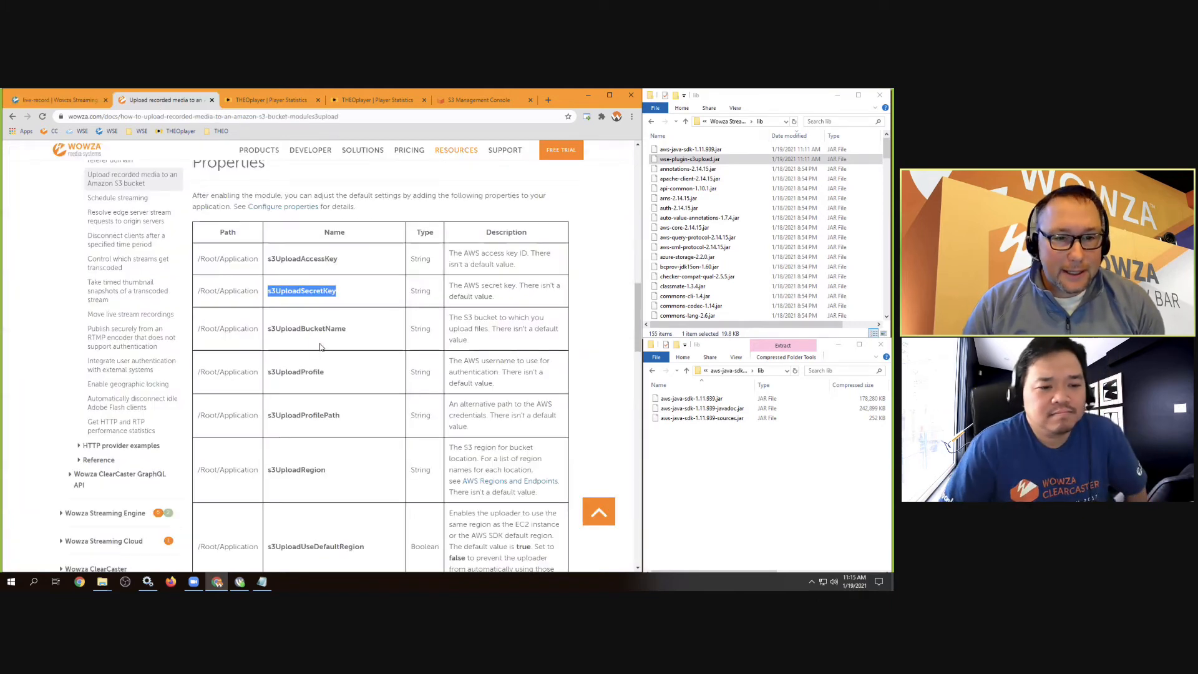
{"action": "left_click_drag", "start_coordinate": [347, 329], "coordinate": [265, 335]}
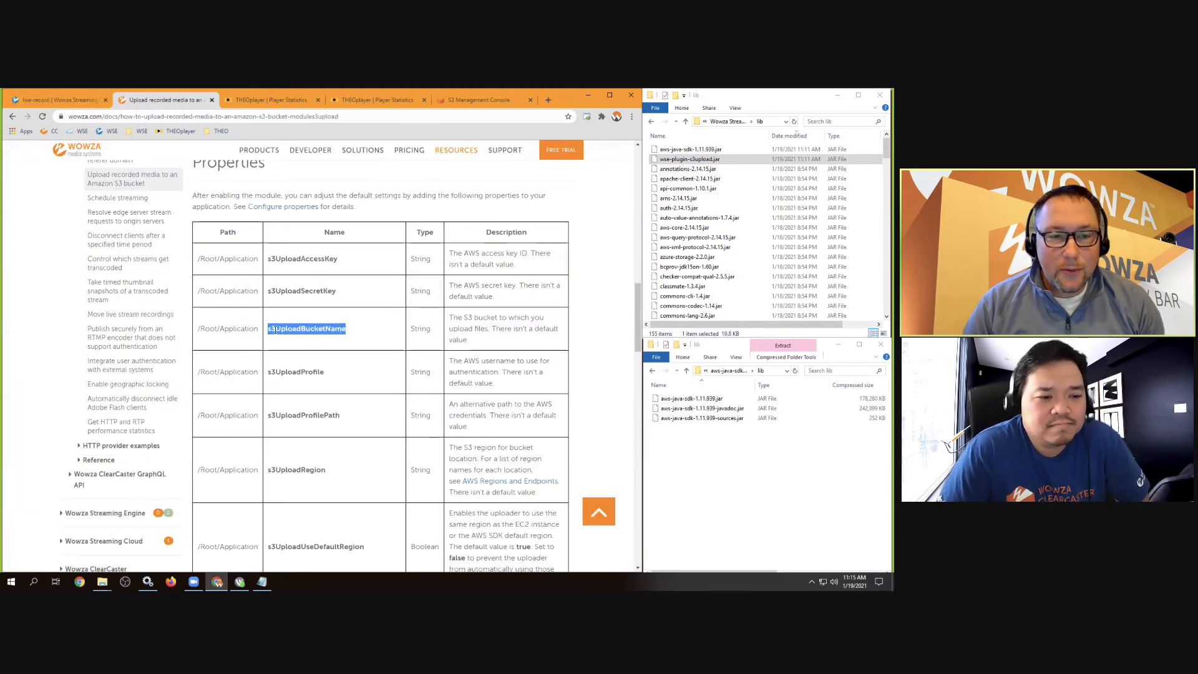
{"action": "right_click", "coordinate": [272, 330]}
{"action": "left_click", "coordinate": [284, 337]}
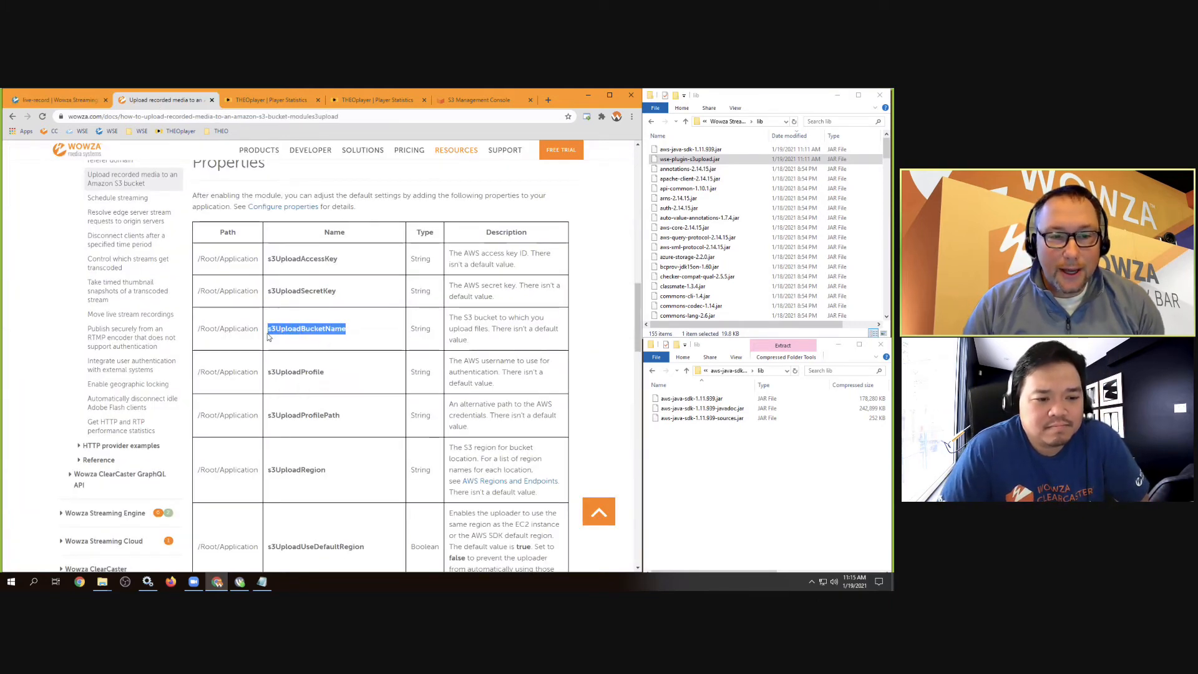
{"action": "left_click", "coordinate": [88, 101]}
{"action": "left_click", "coordinate": [191, 244]}
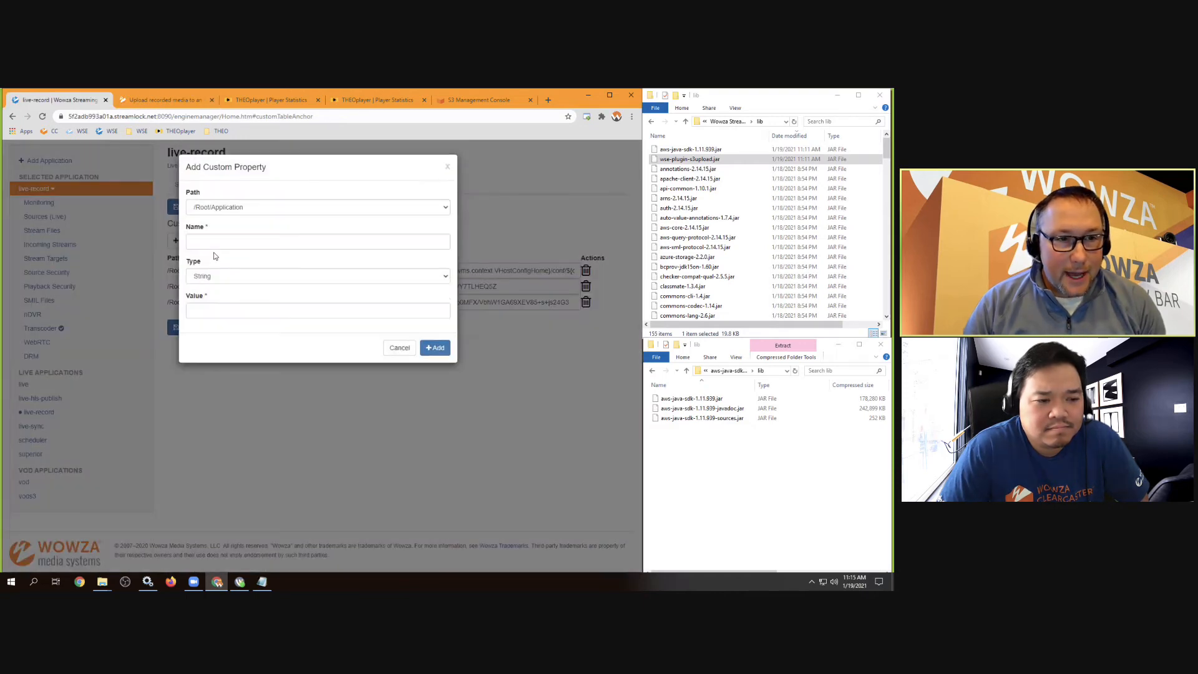
{"action": "left_click", "coordinate": [214, 242]}
{"action": "right_click", "coordinate": [214, 242]}
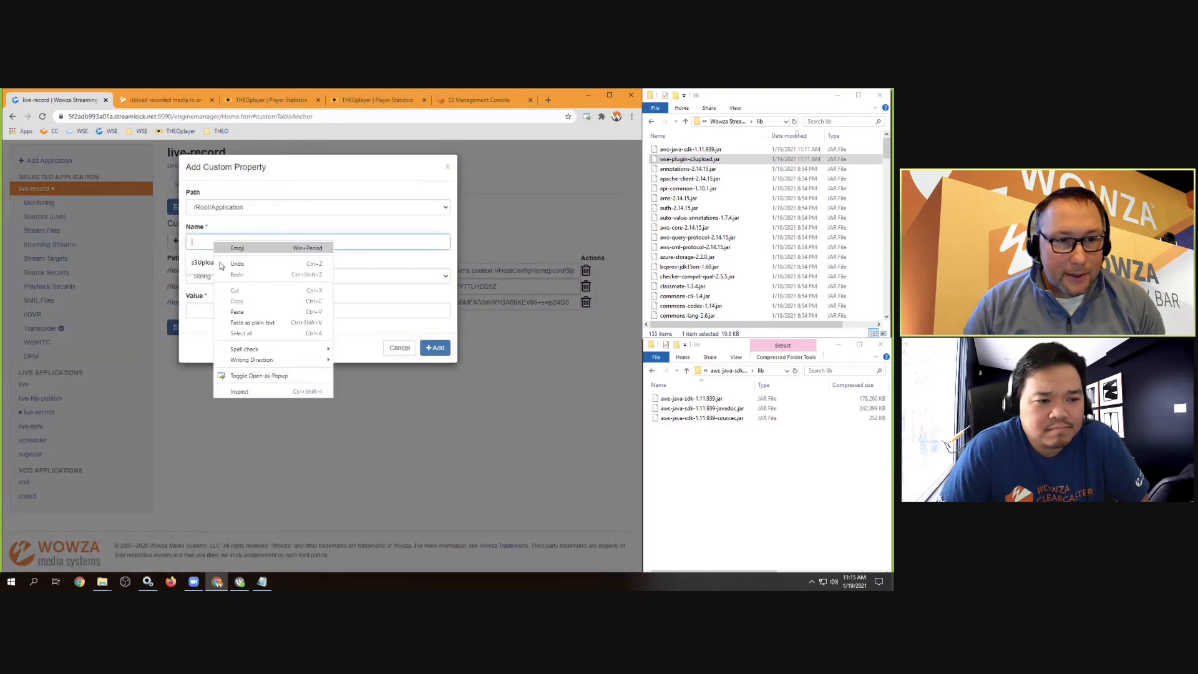
{"action": "left_click", "coordinate": [235, 312]}
Set its Value to mywowzarecordings, copied from the AWS notes, and add the property
{"action": "left_click", "coordinate": [203, 310]}
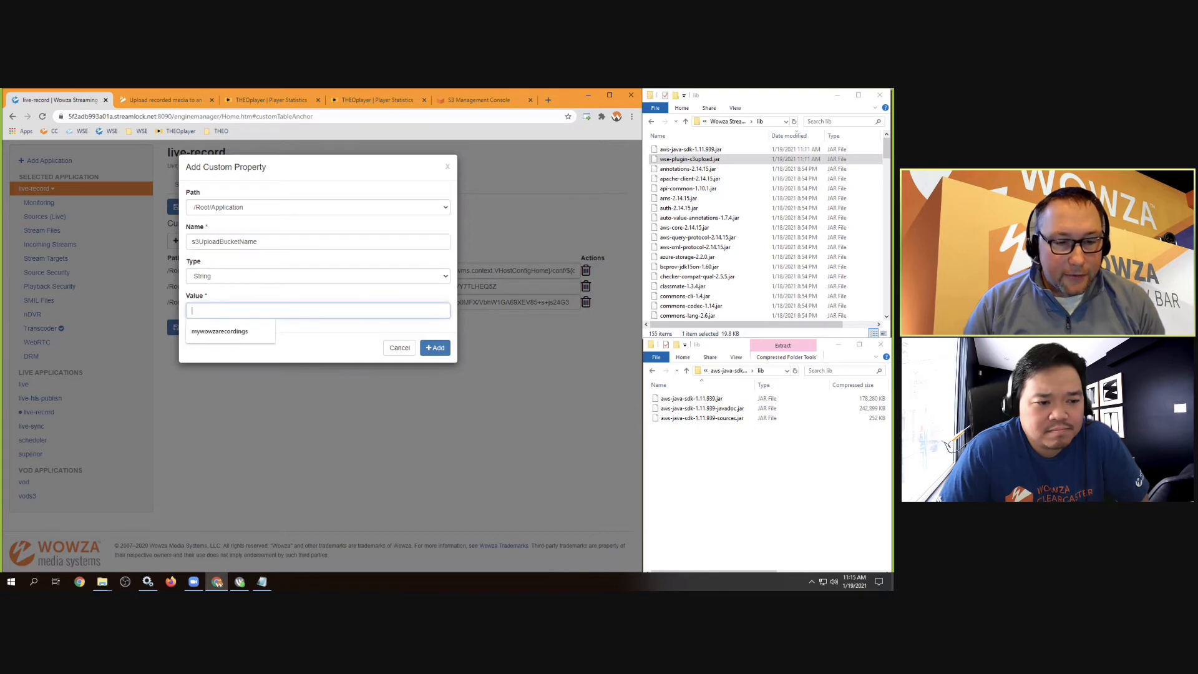
{"action": "left_click", "coordinate": [262, 581]}
{"action": "left_click_drag", "start_coordinate": [402, 363], "coordinate": [346, 363]}
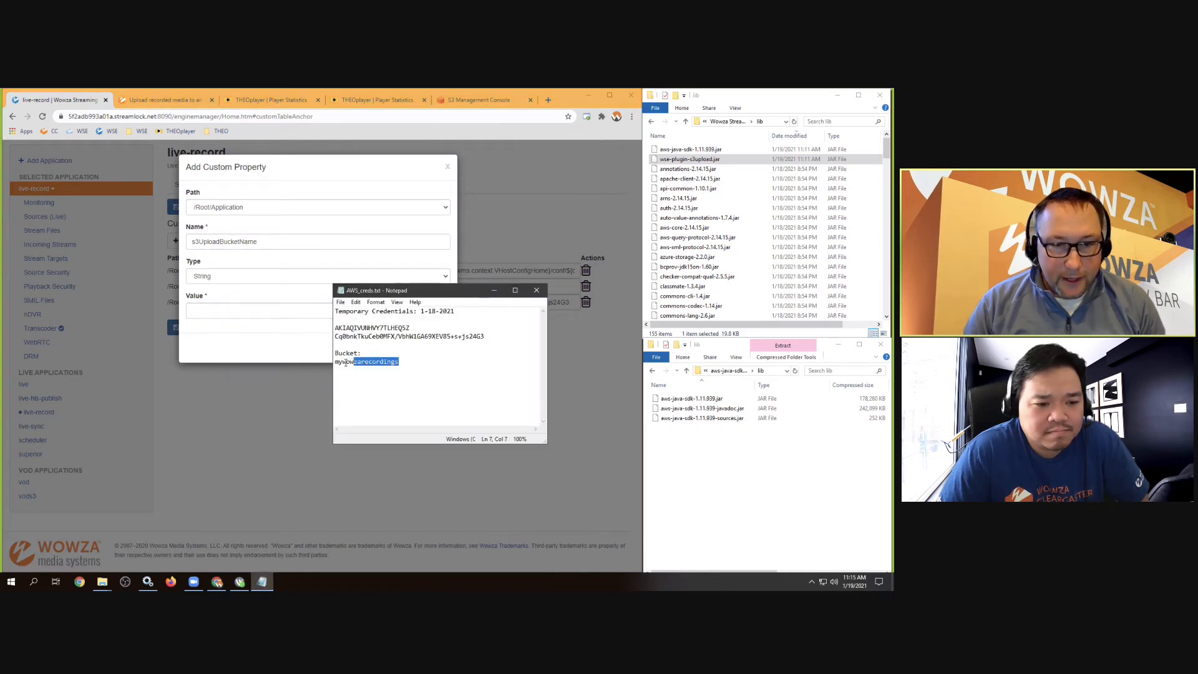
{"action": "right_click", "coordinate": [337, 361]}
{"action": "left_click", "coordinate": [365, 391]}
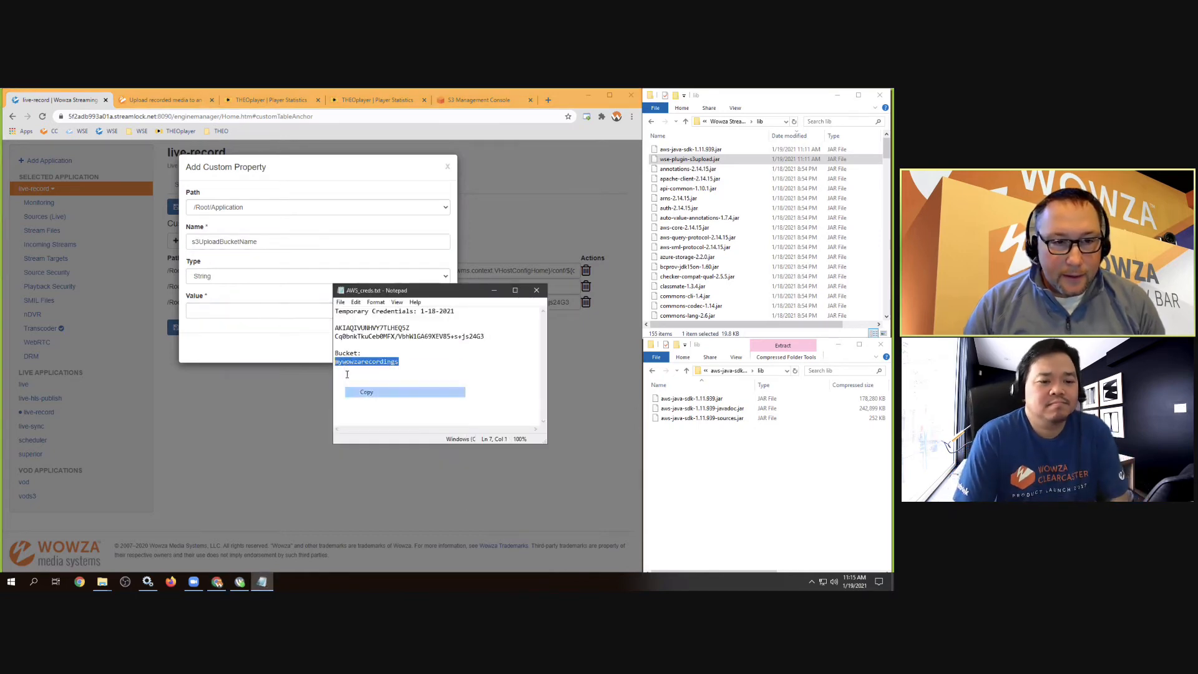
{"action": "left_click", "coordinate": [215, 312]}
{"action": "right_click", "coordinate": [214, 315]}
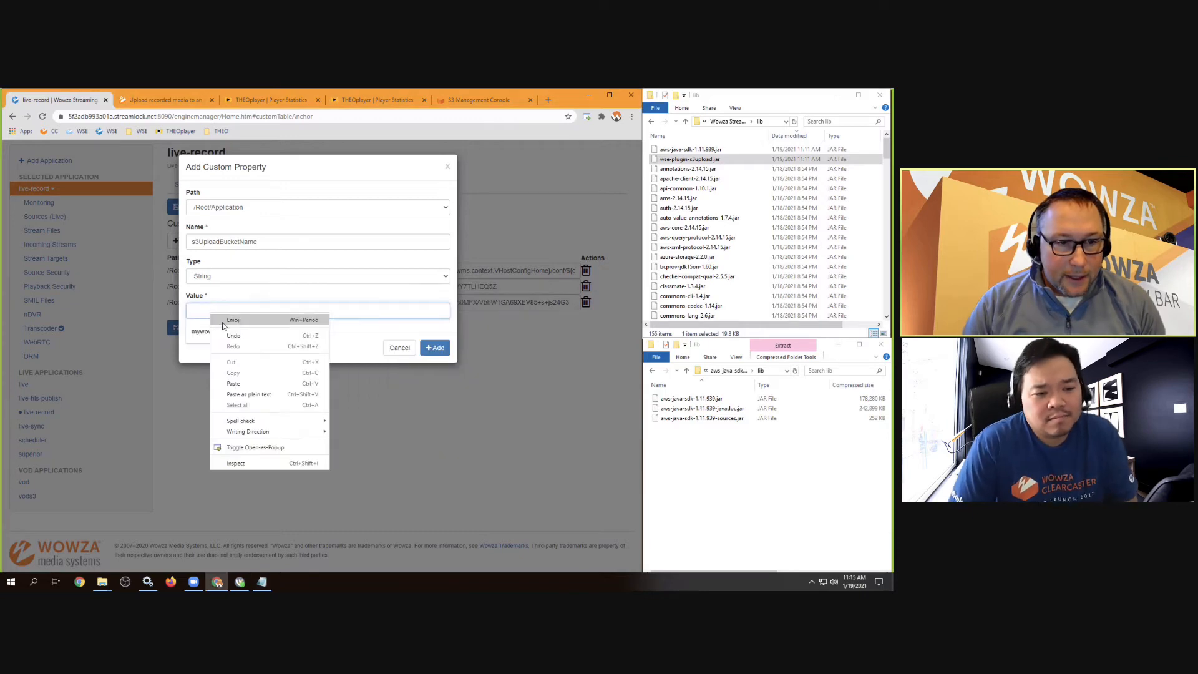
{"action": "left_click", "coordinate": [232, 370]}
{"action": "left_click", "coordinate": [435, 347]}
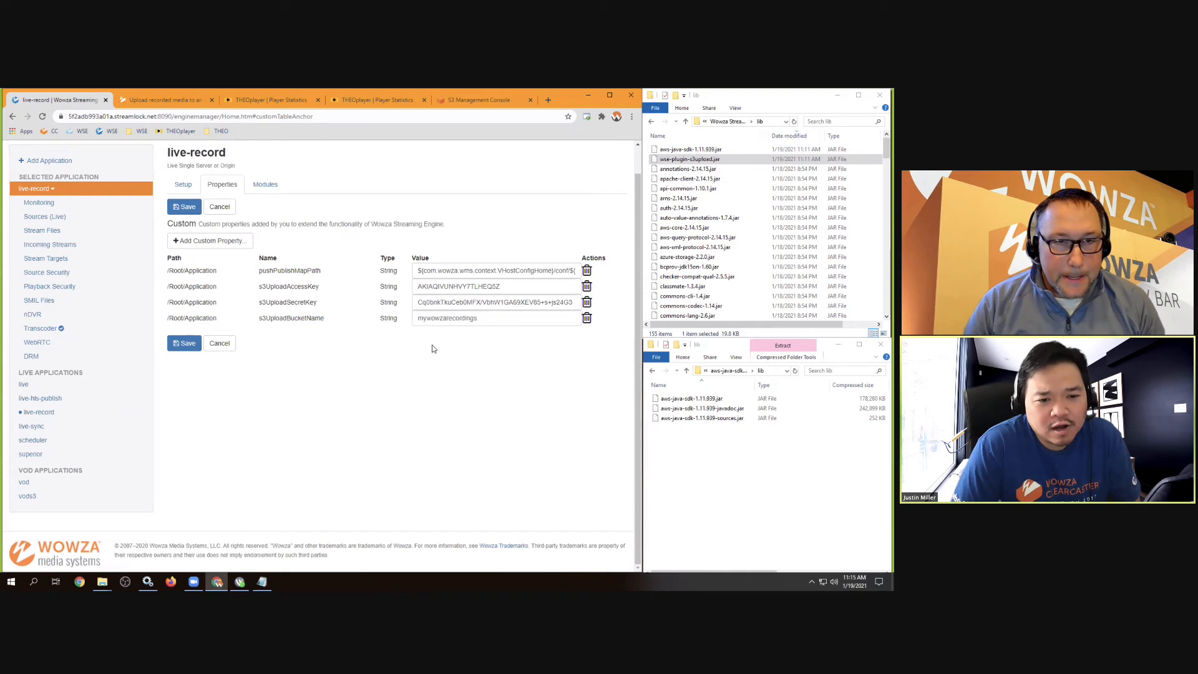
{"action": "left_click", "coordinate": [481, 101]}
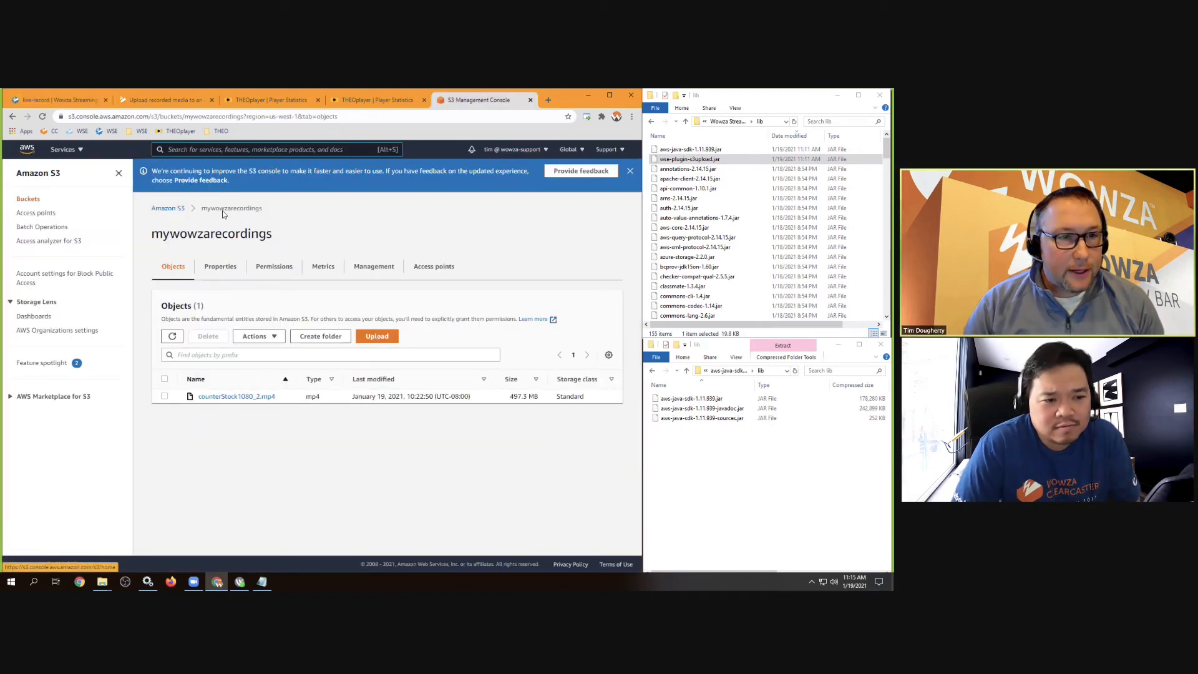
{"action": "left_click_drag", "start_coordinate": [271, 236], "coordinate": [143, 241]}
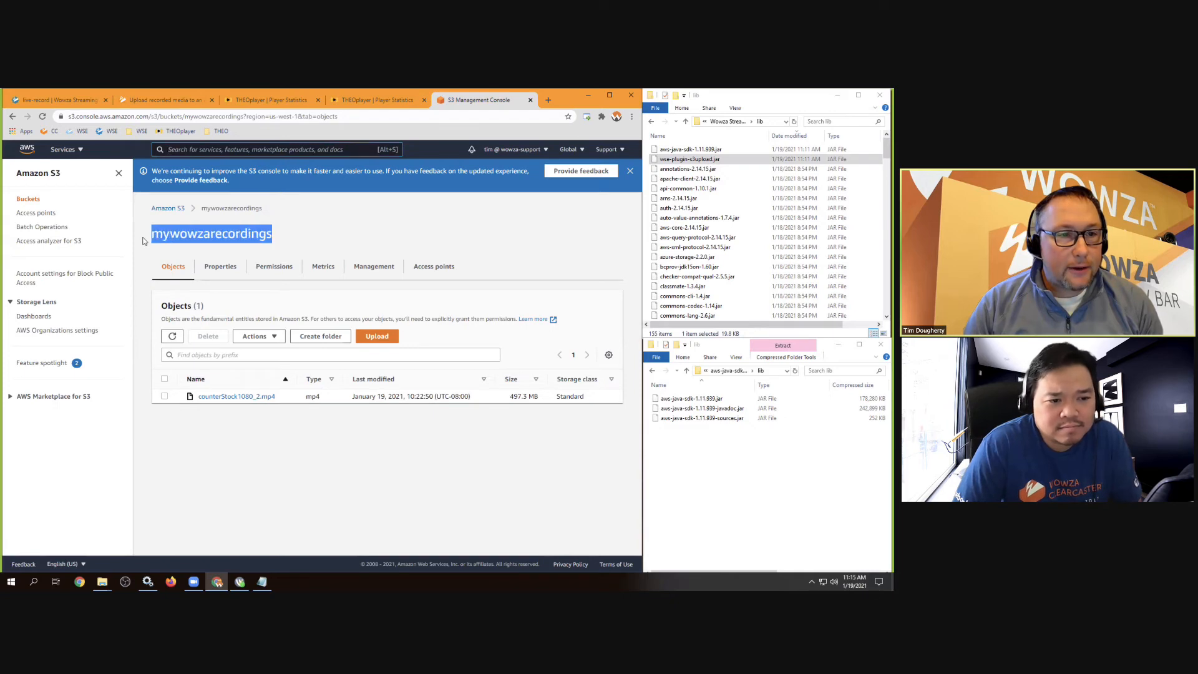
{"action": "left_click", "coordinate": [288, 238]}
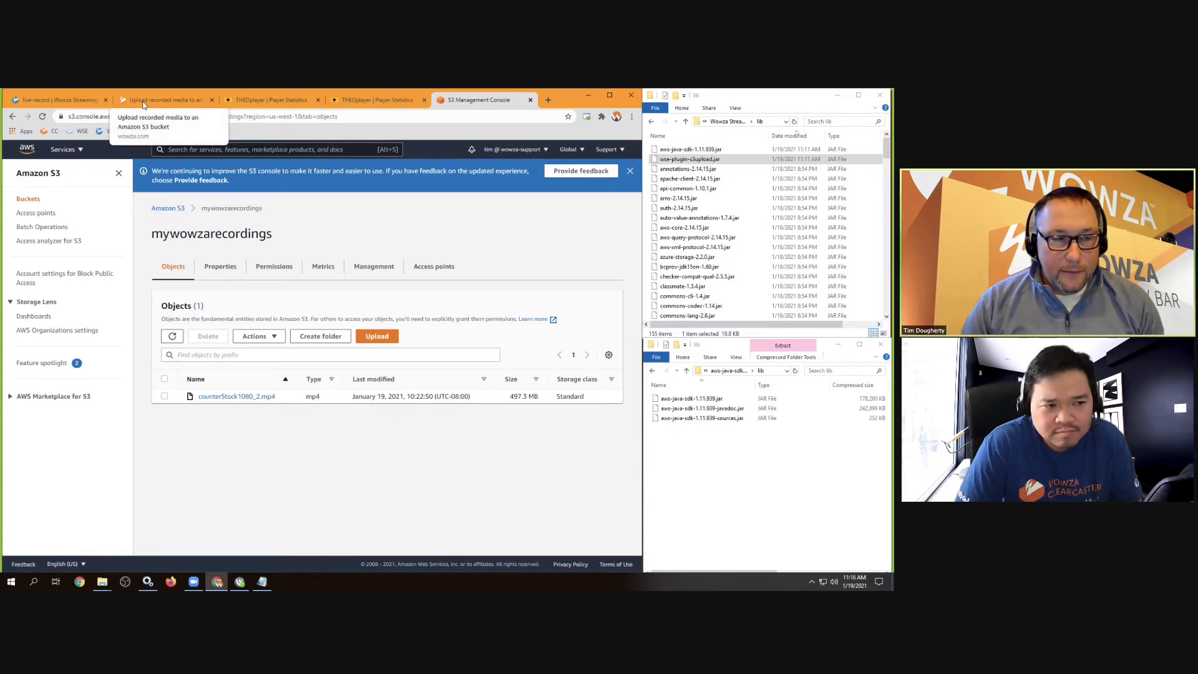
{"action": "left_click", "coordinate": [84, 99]}
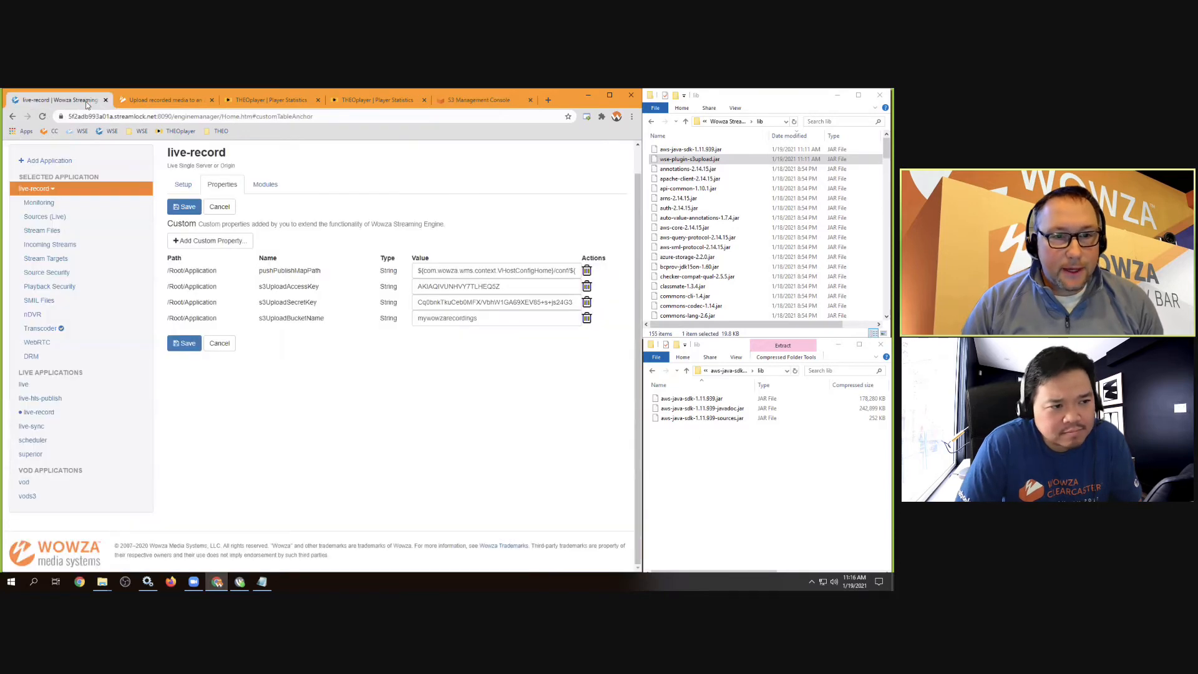
Save live-record's S3 custom properties, go to Server Setup, and bring up Windows Services
{"action": "left_click", "coordinate": [182, 344]}
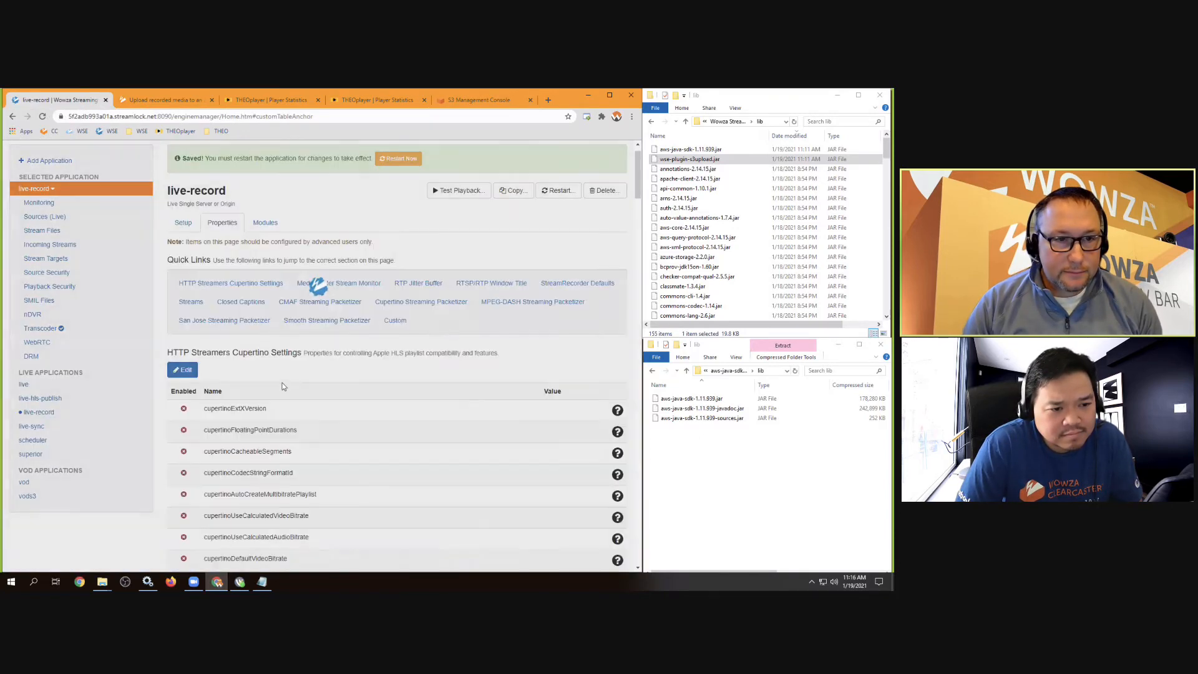
{"action": "scroll", "coordinate": [372, 184], "scroll_direction": "up", "scroll_amount": 1}
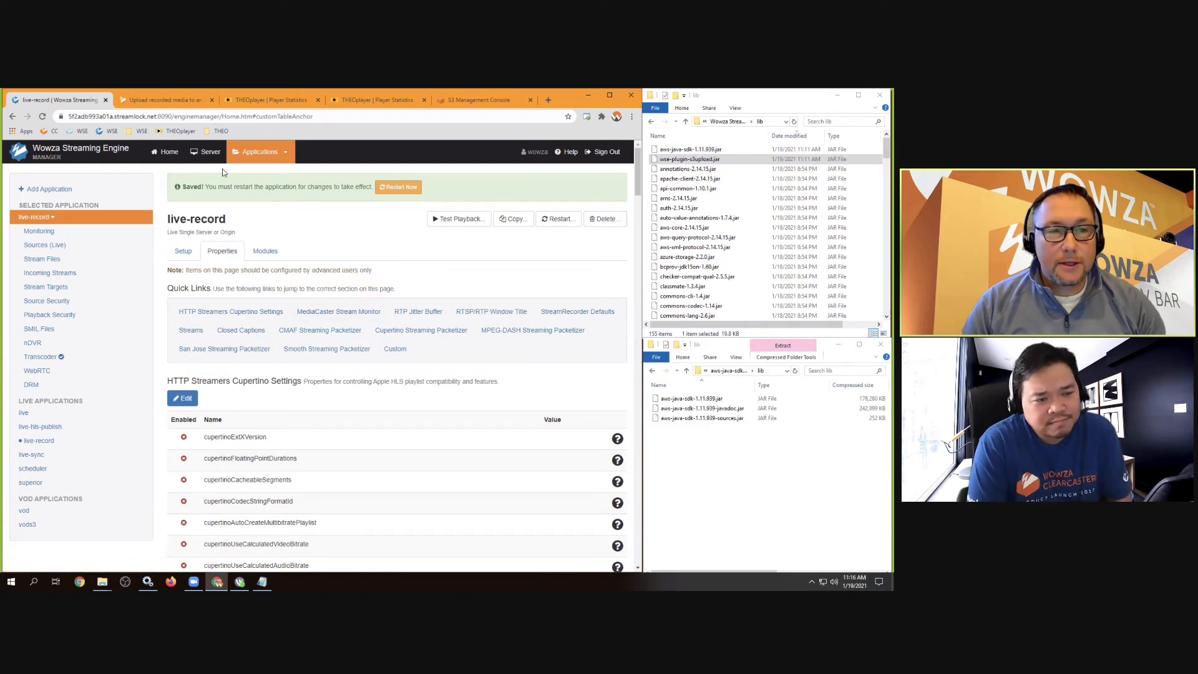
{"action": "left_click", "coordinate": [207, 154]}
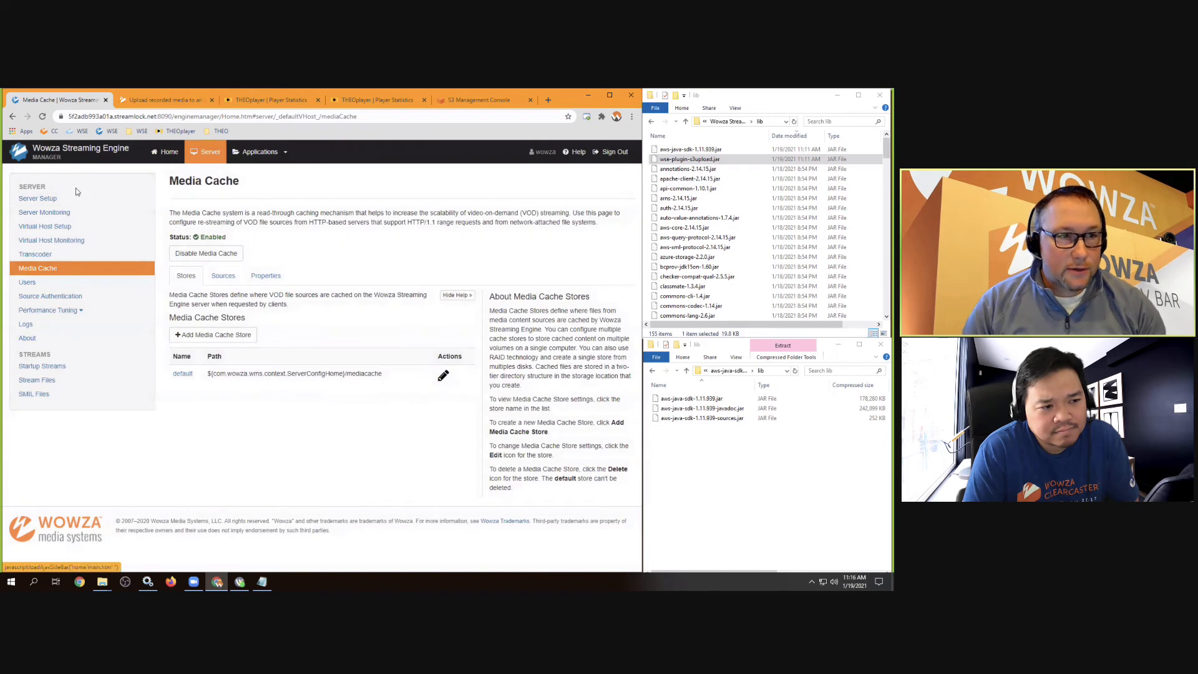
{"action": "left_click", "coordinate": [28, 200]}
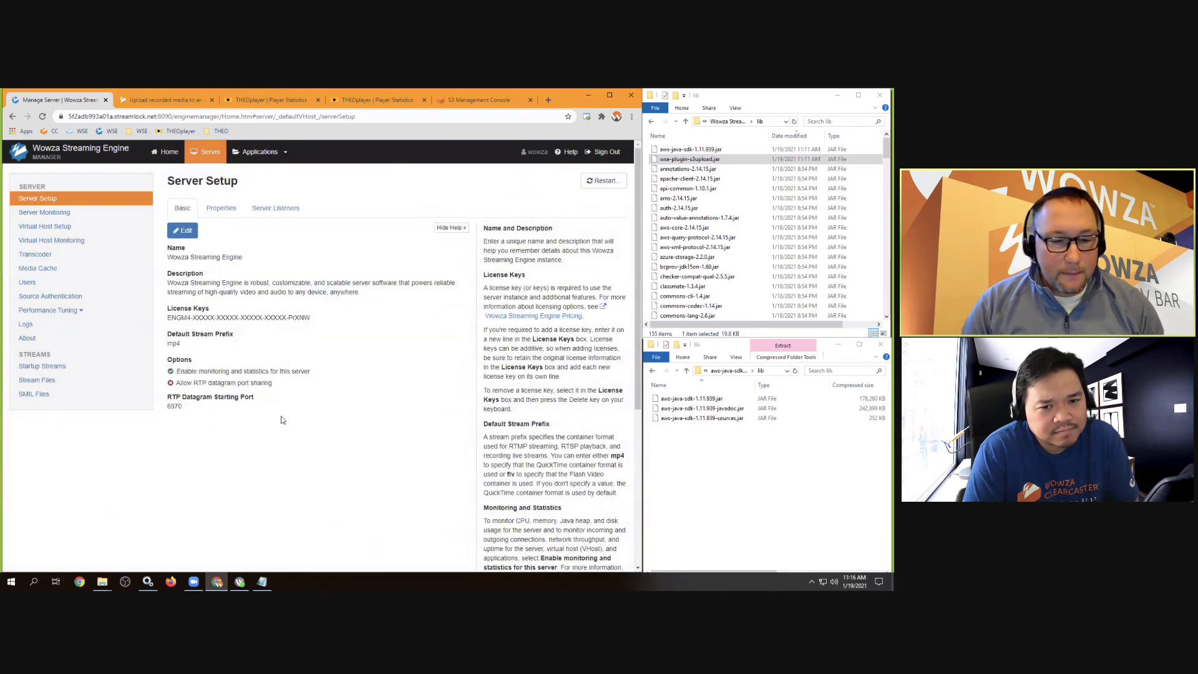
{"action": "left_click", "coordinate": [147, 581]}
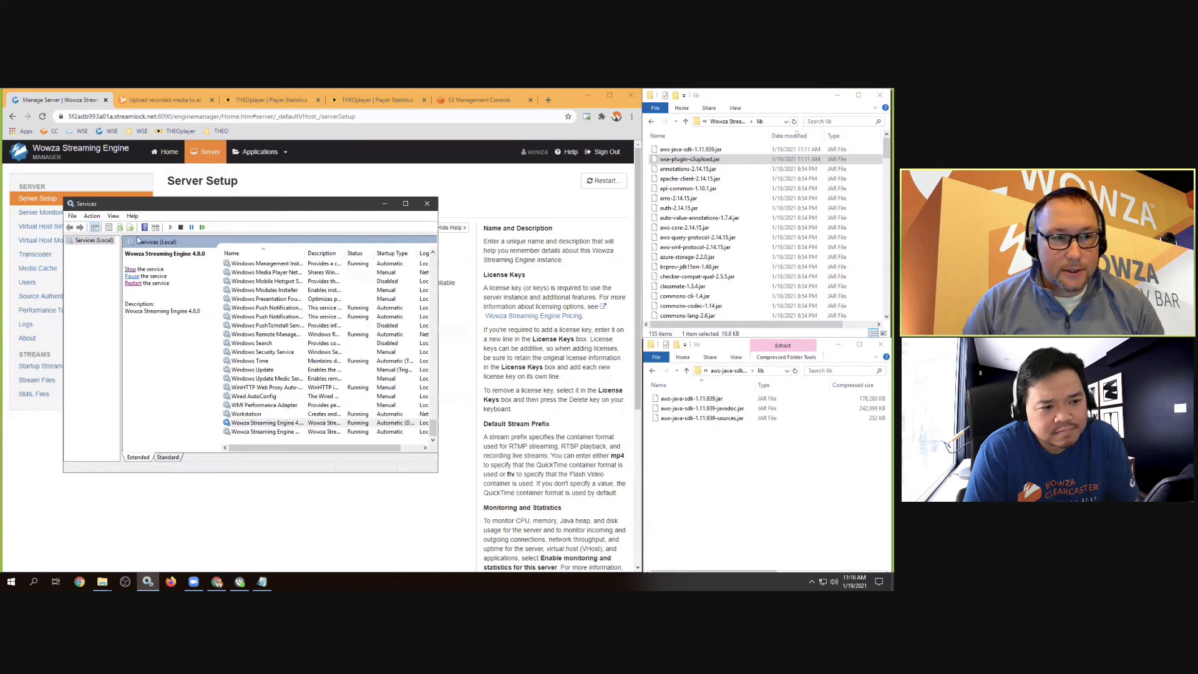
Restart the Wowza Streaming Engine 4.8.0 service, then go back to Engine Manager in Chrome
{"action": "left_click", "coordinate": [232, 421]}
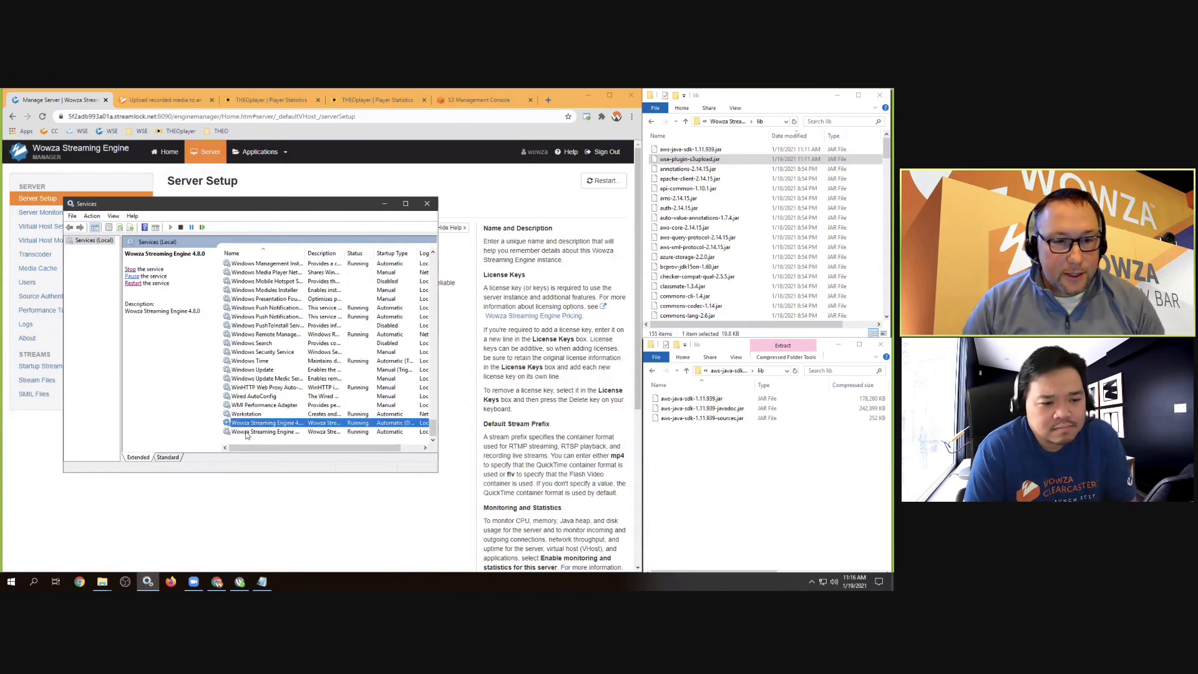
{"action": "left_click", "coordinate": [246, 431]}
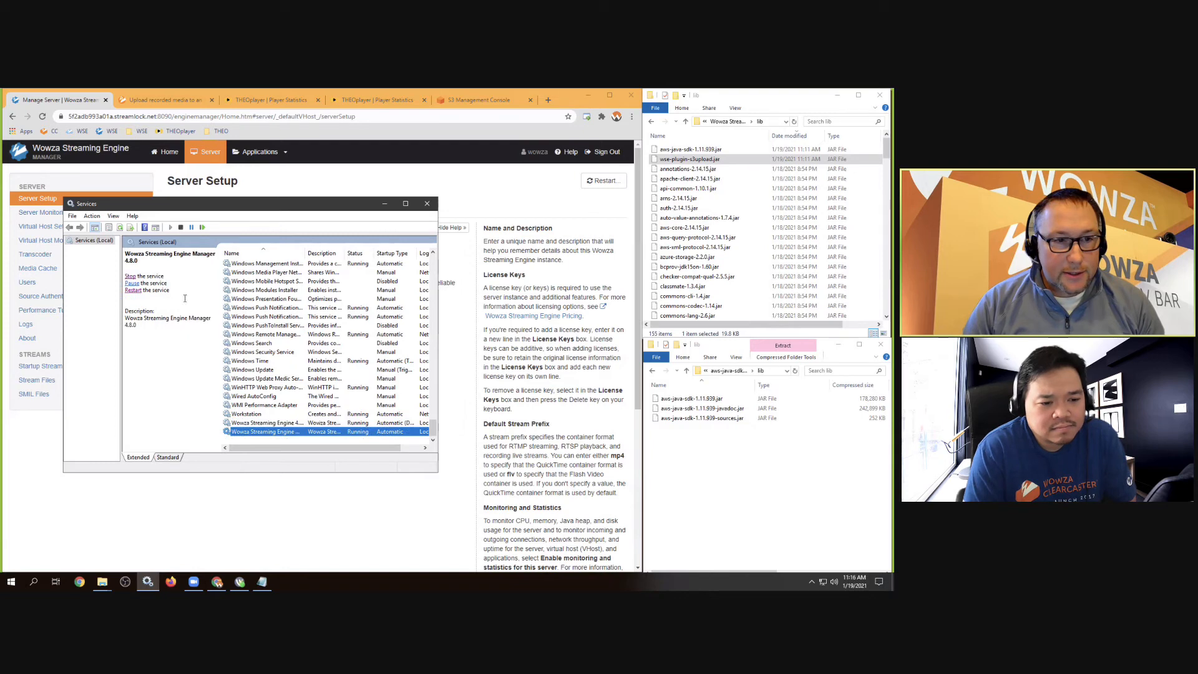
{"action": "left_click", "coordinate": [243, 424]}
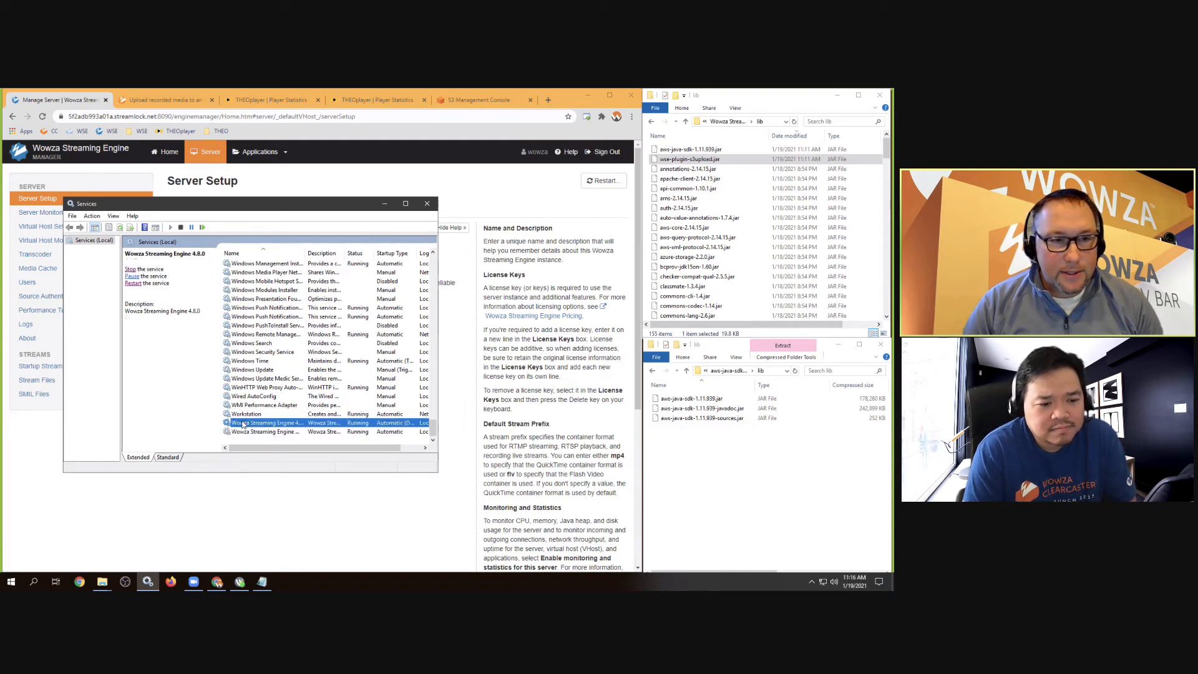
{"action": "left_click", "coordinate": [132, 284]}
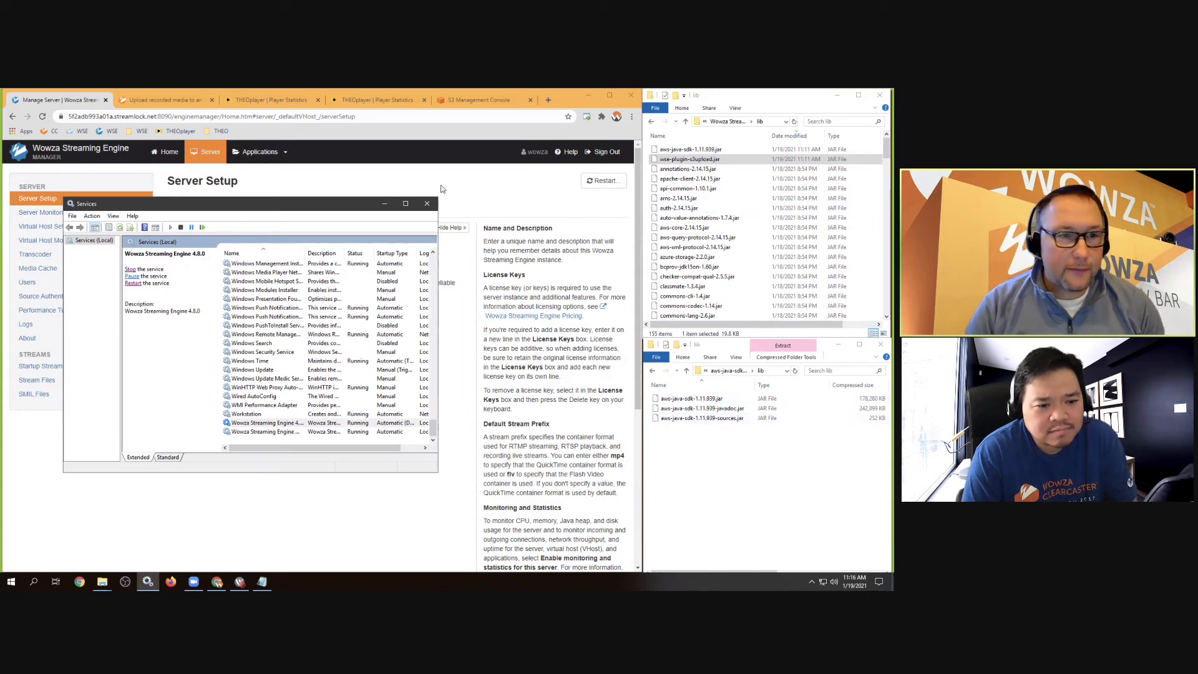
{"action": "left_click", "coordinate": [376, 187]}
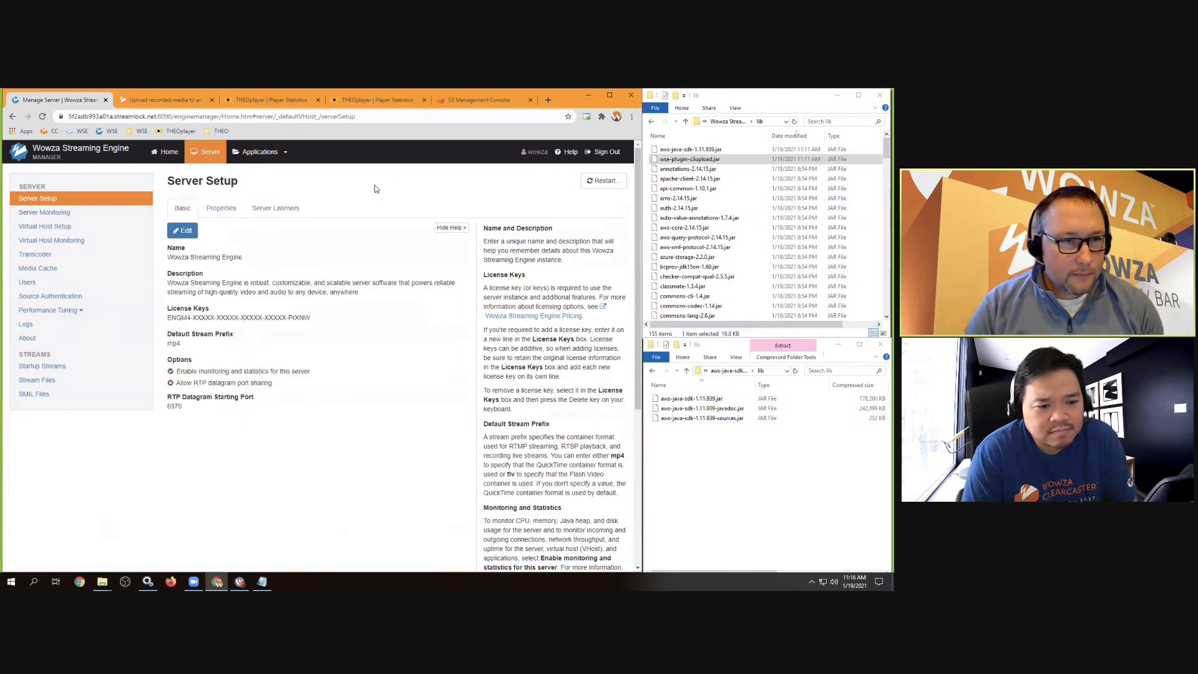
Open live-record's Incoming Streams, where myStream and myStream_1080p show as Active
{"action": "left_click", "coordinate": [266, 153]}
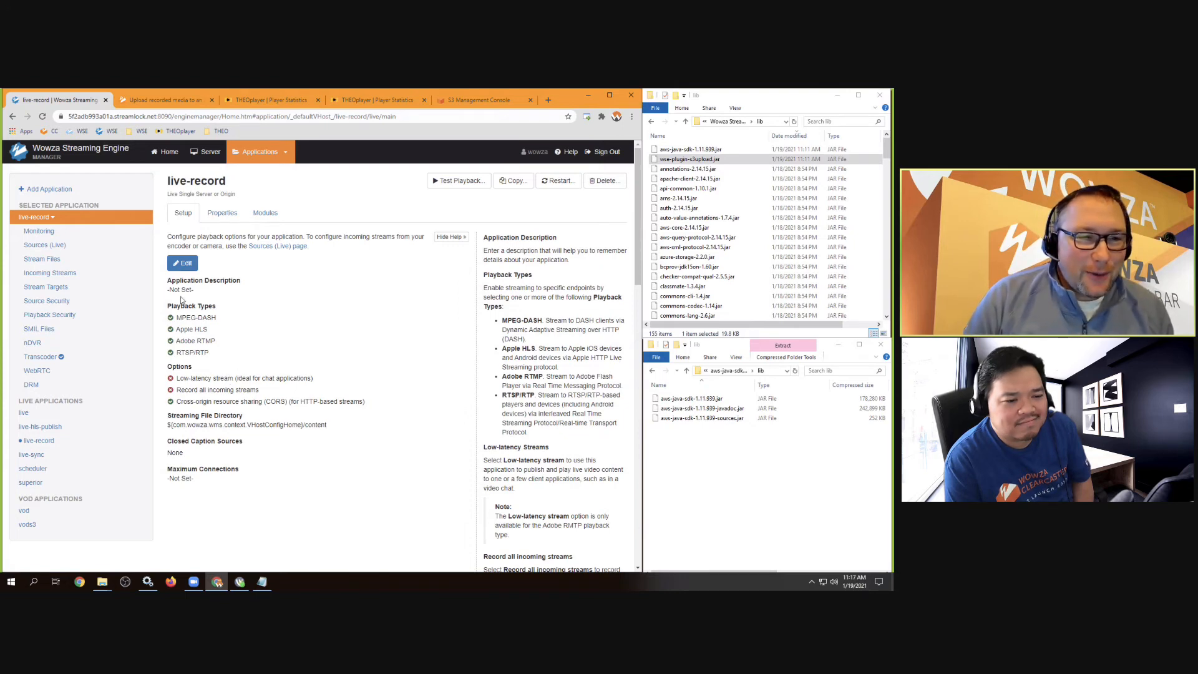
{"action": "left_click", "coordinate": [51, 273]}
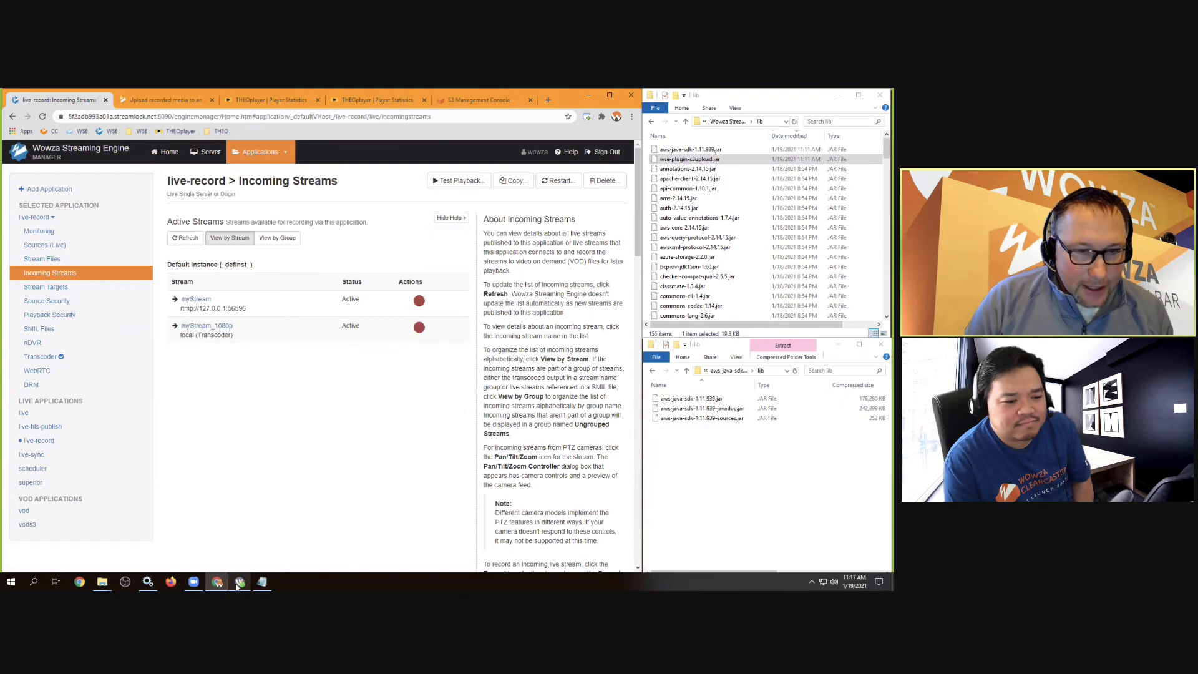
Check the Wirecast feed, then record myStream as myStream.mp4 in MP4 format
{"action": "left_click", "coordinate": [239, 582]}
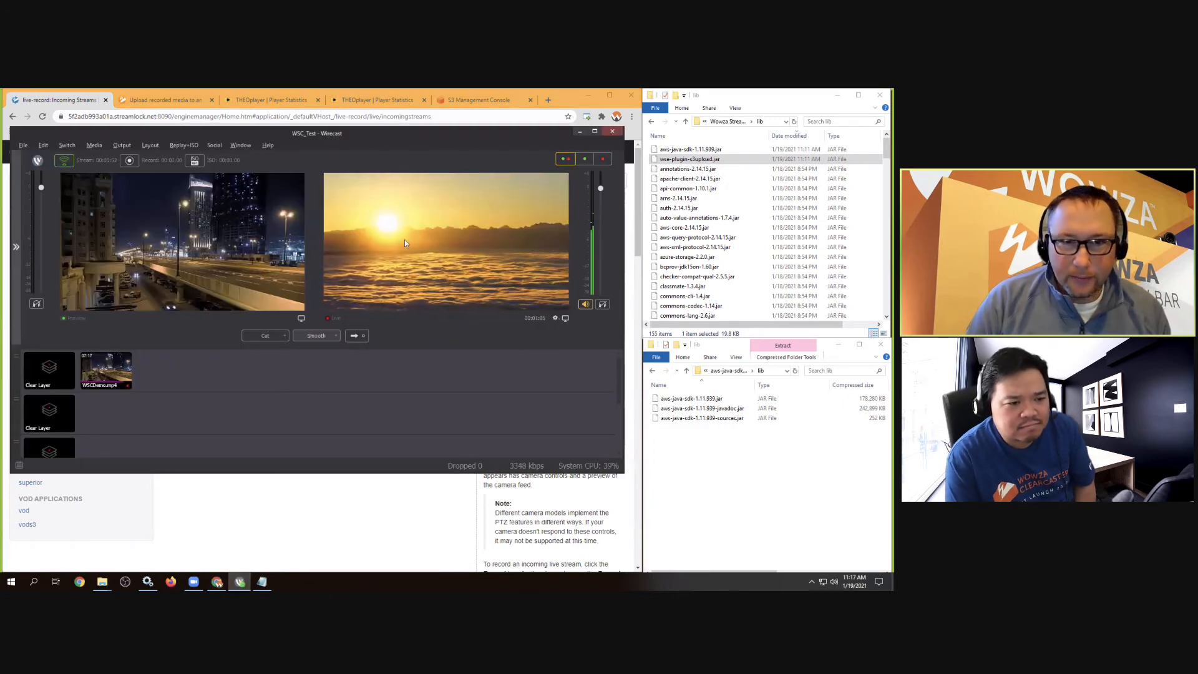
{"action": "left_click", "coordinate": [356, 517]}
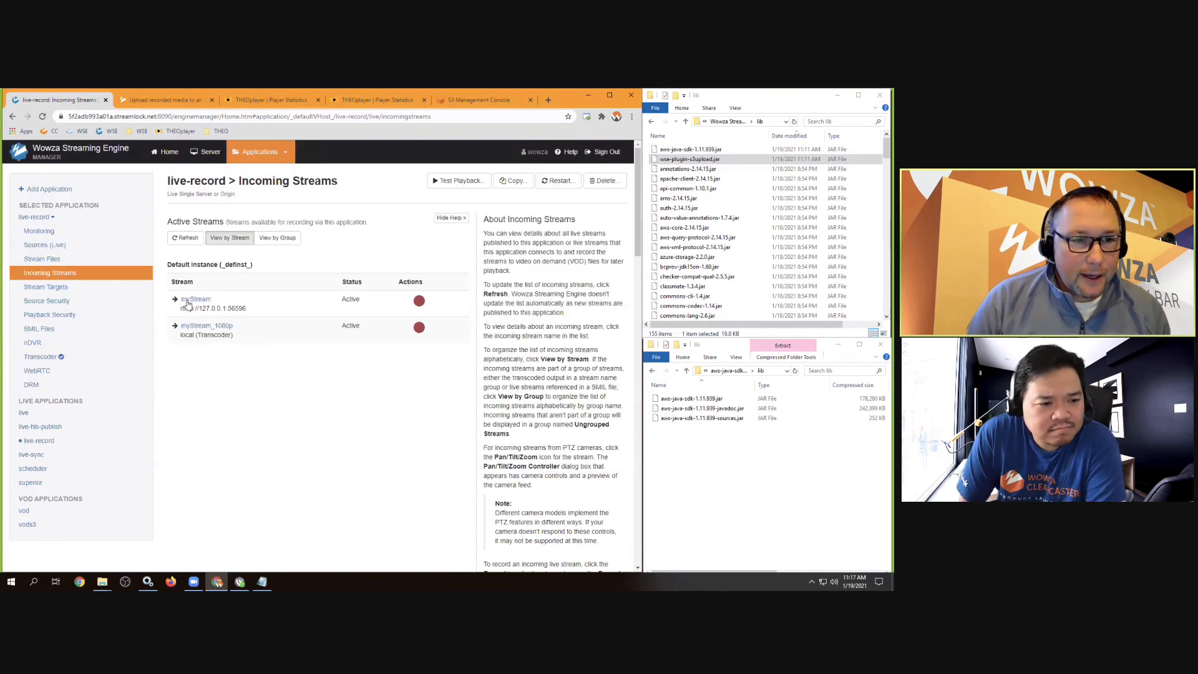
{"action": "left_click", "coordinate": [419, 302]}
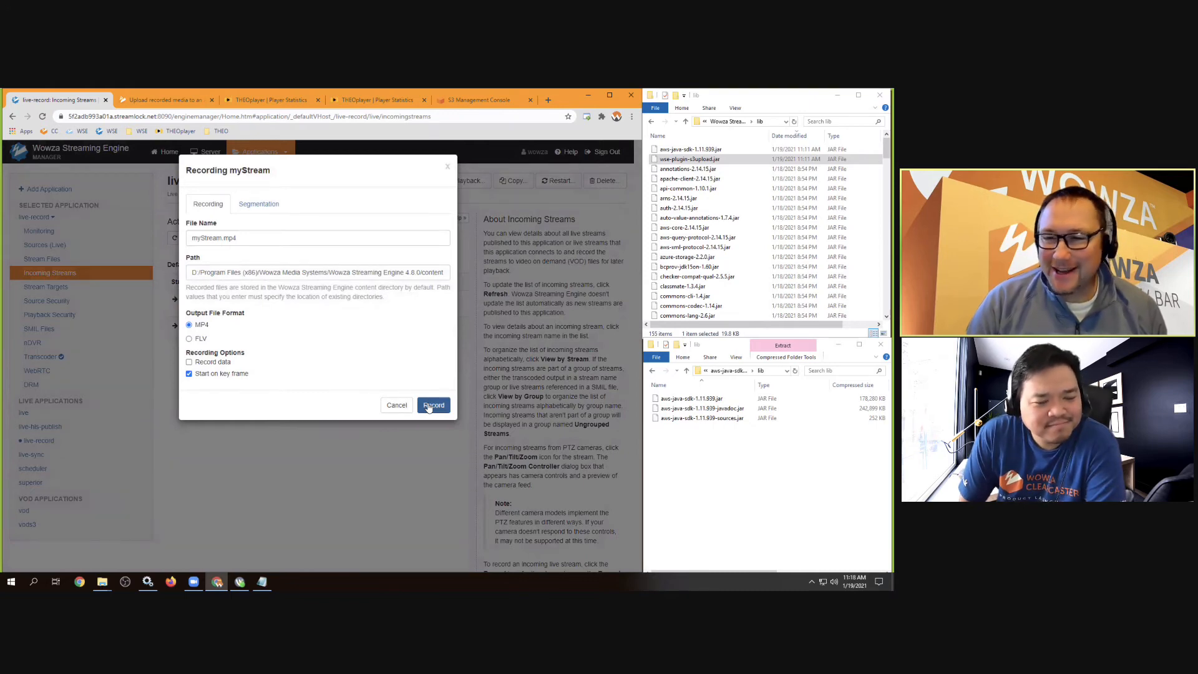
{"action": "left_click", "coordinate": [433, 405]}
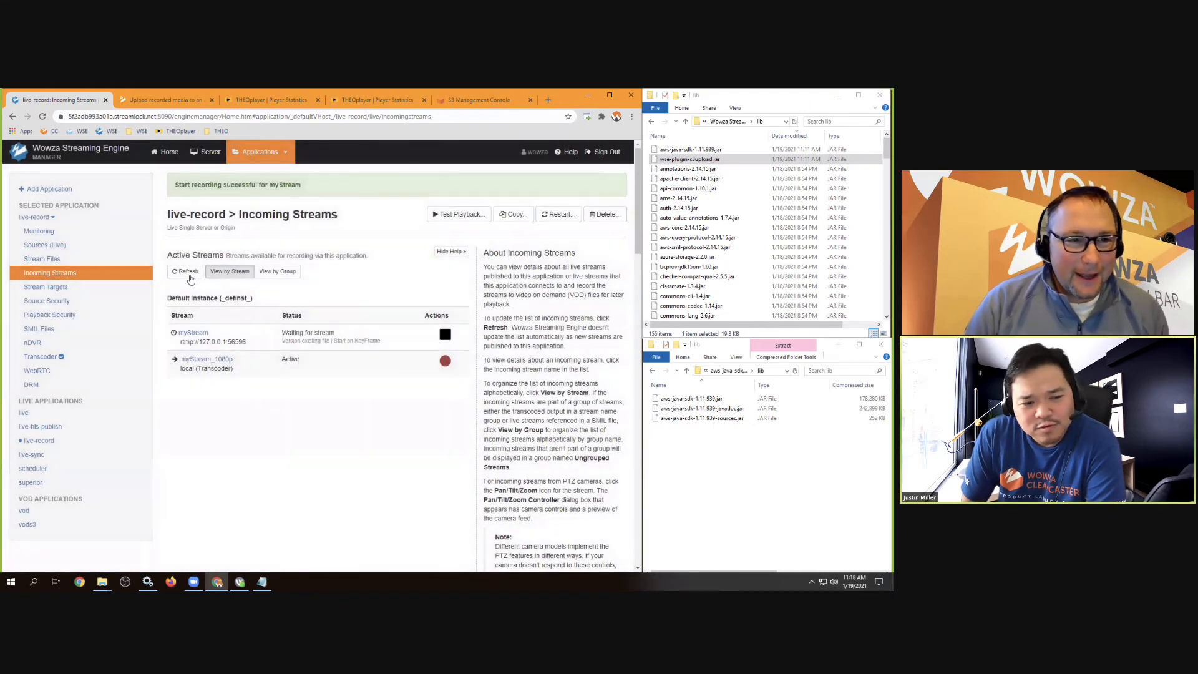
Refresh the Incoming Streams list so myStream shows Recording in Progress
{"action": "left_click", "coordinate": [189, 274]}
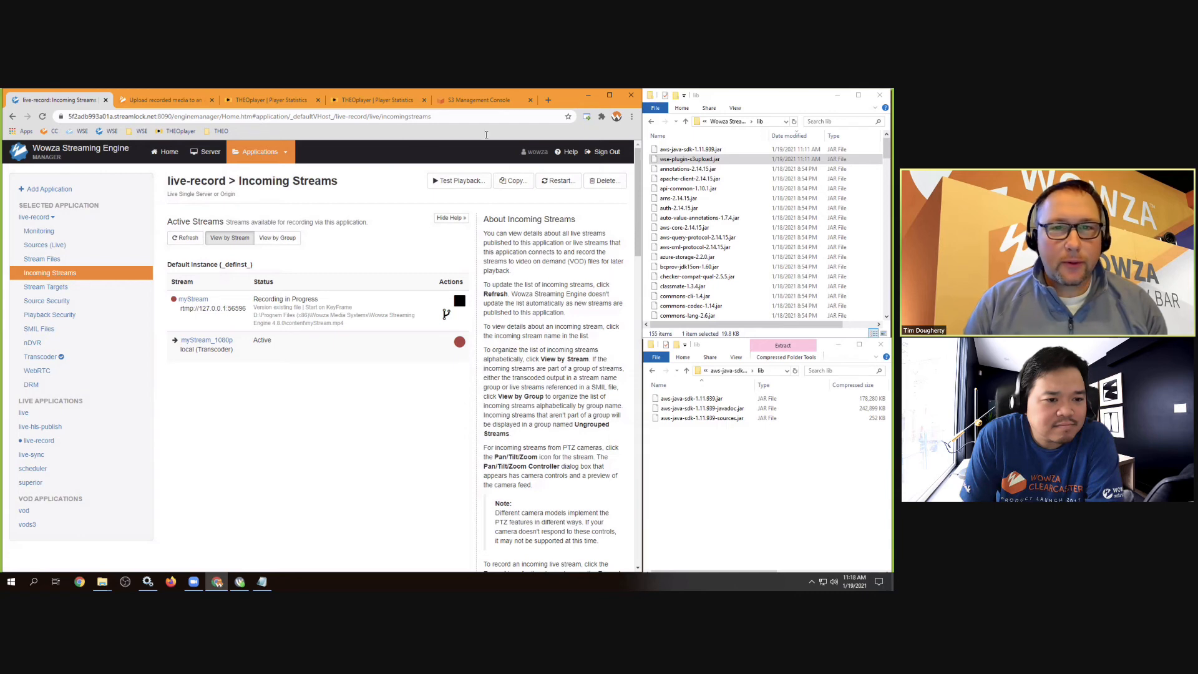
Glance at the S3 bucket, then stop myStream's recording and confirm with OK
{"action": "left_click", "coordinate": [475, 102]}
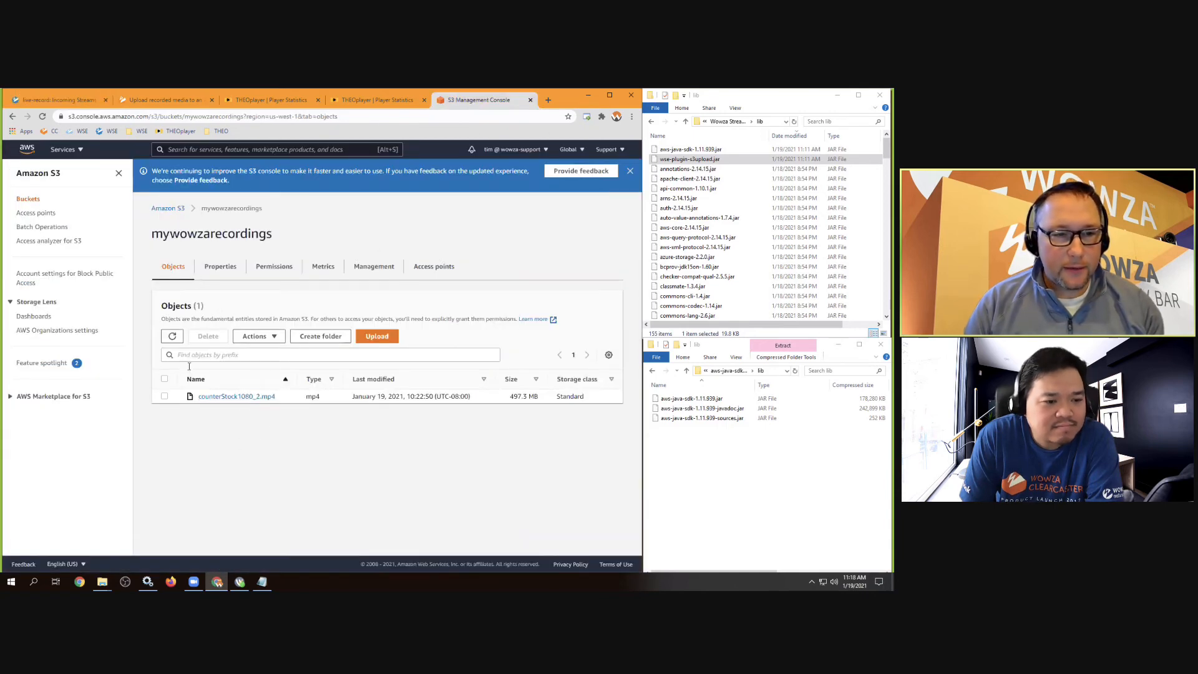
{"action": "left_click", "coordinate": [169, 341]}
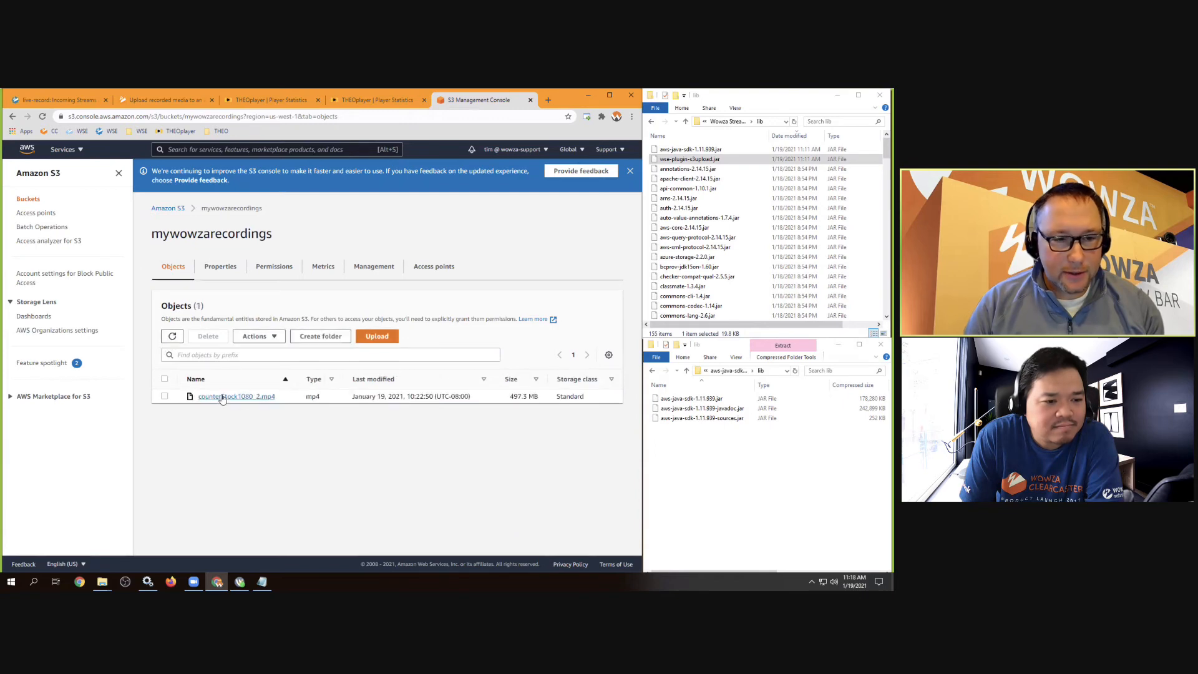
{"action": "left_click", "coordinate": [59, 100]}
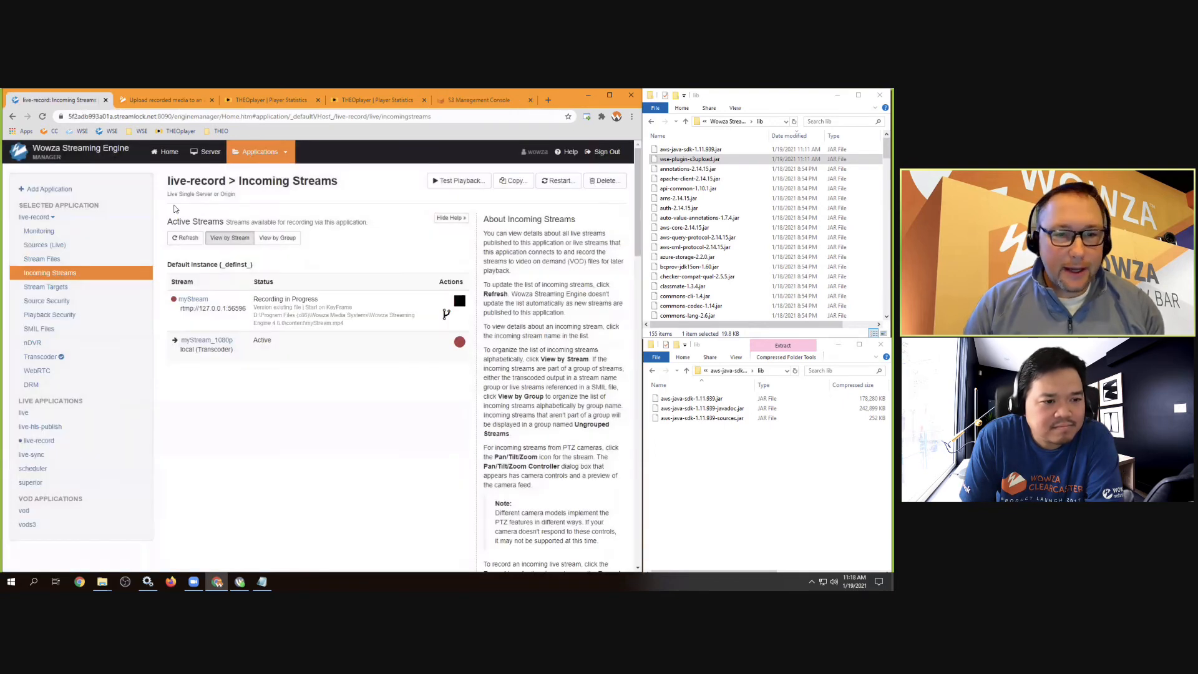
{"action": "left_click", "coordinate": [460, 301]}
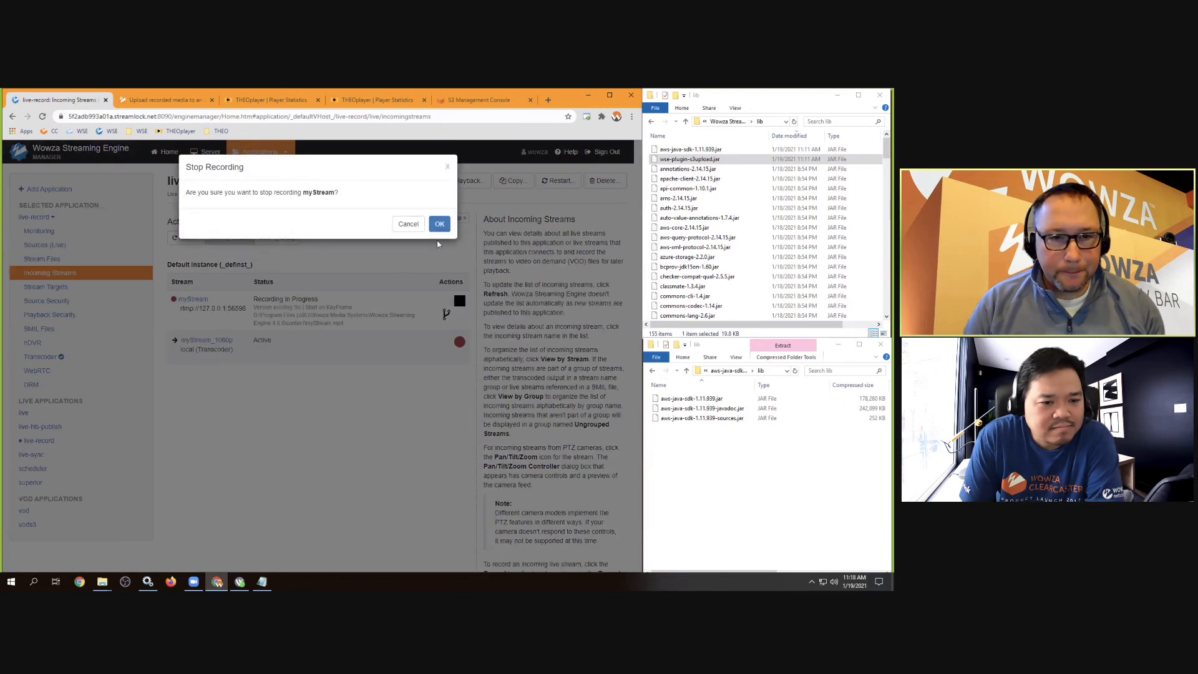
{"action": "key", "text": "Return"}
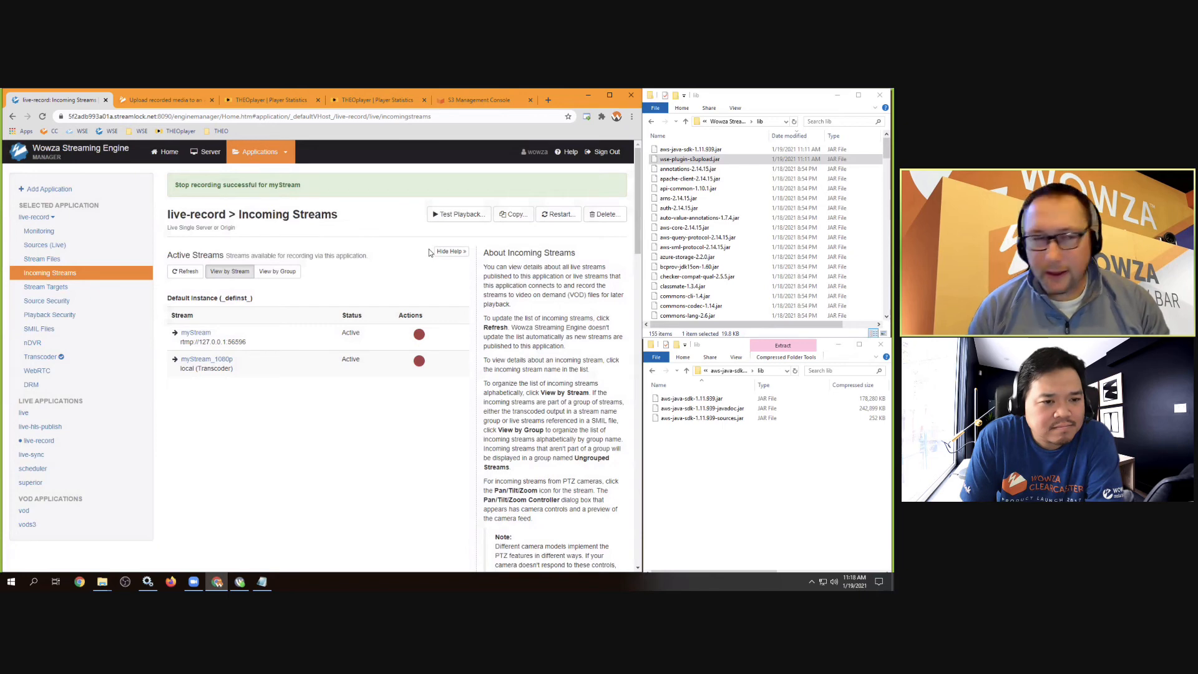
Reload the mywowzarecordings bucket until myStream.mp4 (19.8 MB) appears, then open its details
{"action": "left_click", "coordinate": [469, 103]}
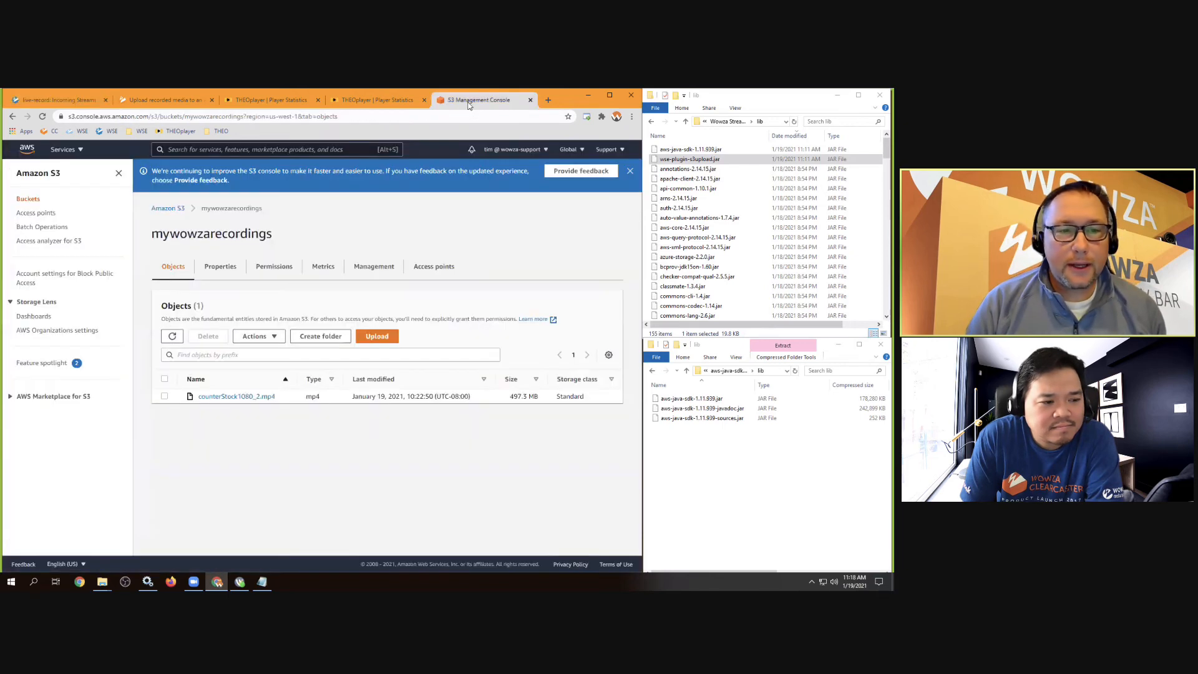
{"action": "left_click", "coordinate": [172, 337]}
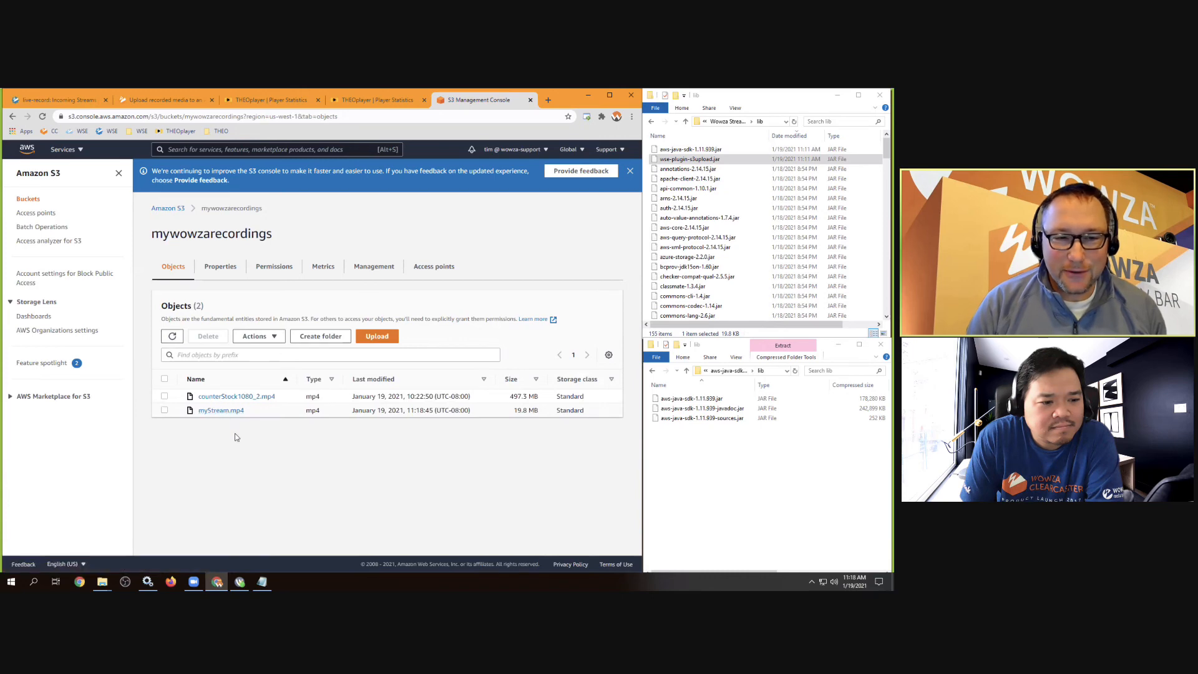
{"action": "left_click", "coordinate": [70, 103]}
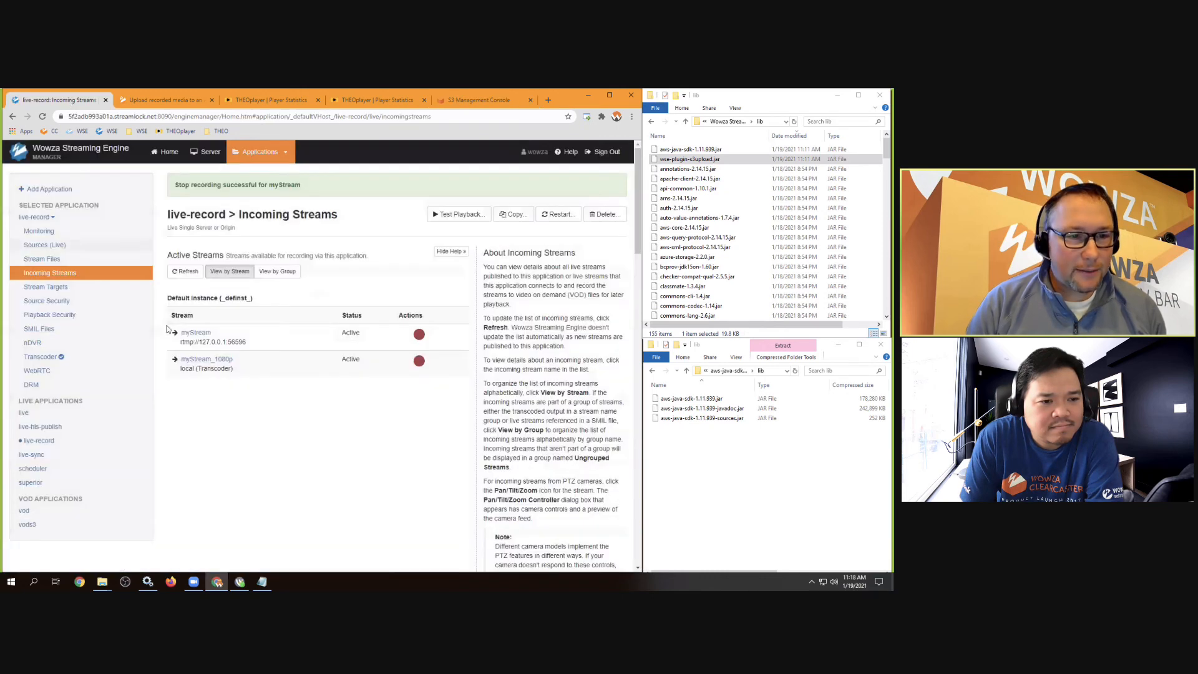
{"action": "left_click", "coordinate": [484, 101]}
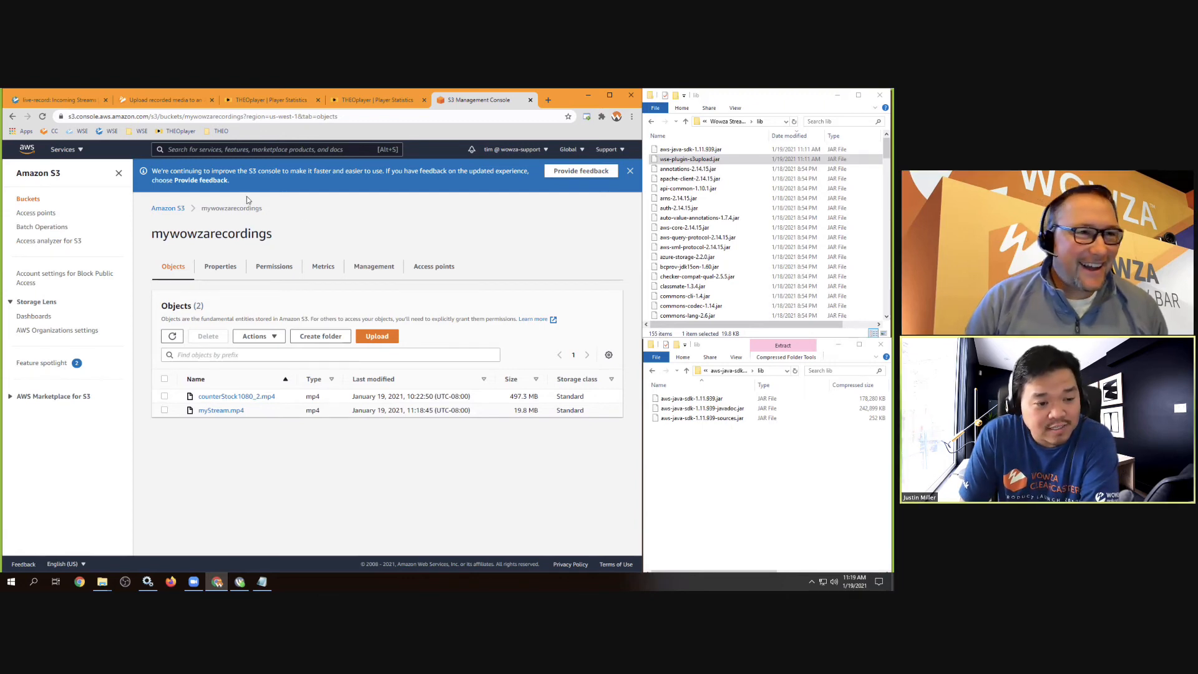
{"action": "left_click", "coordinate": [50, 100]}
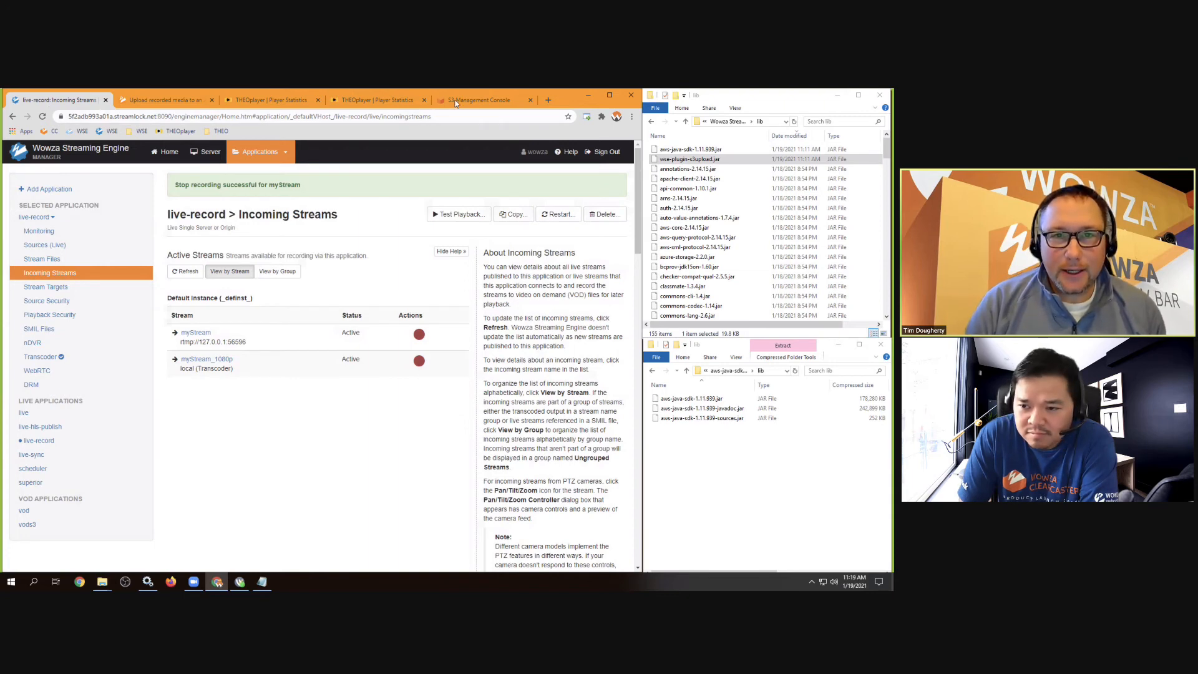
{"action": "left_click", "coordinate": [455, 103]}
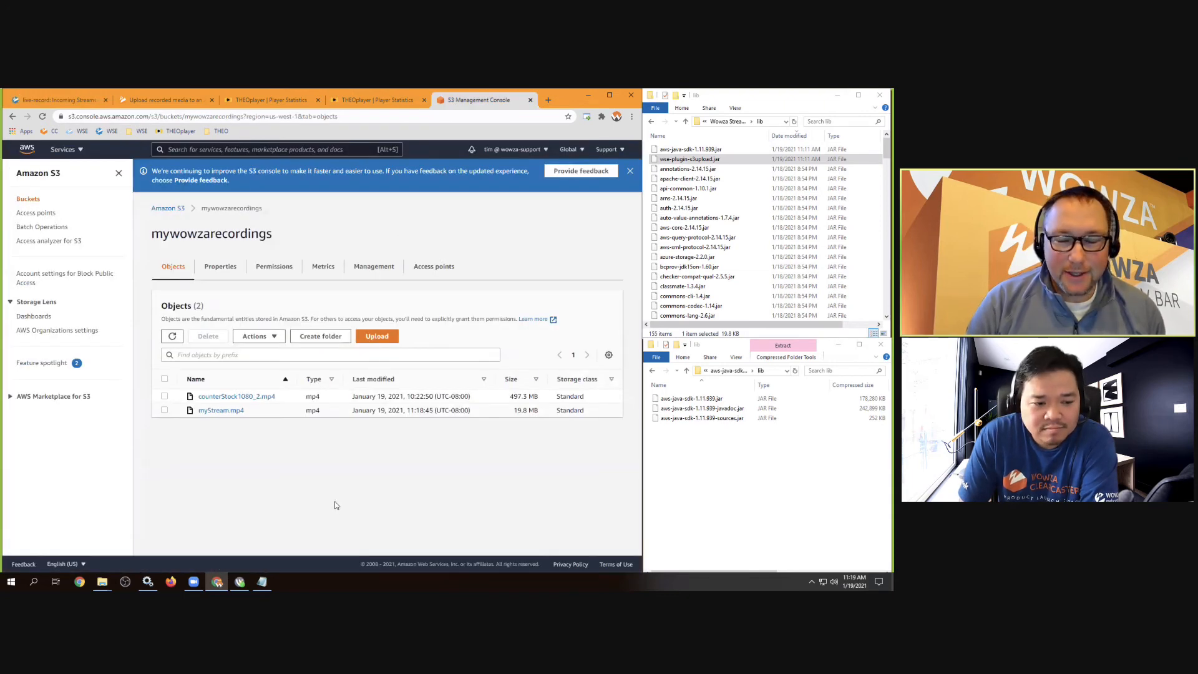
{"action": "left_click", "coordinate": [218, 413]}
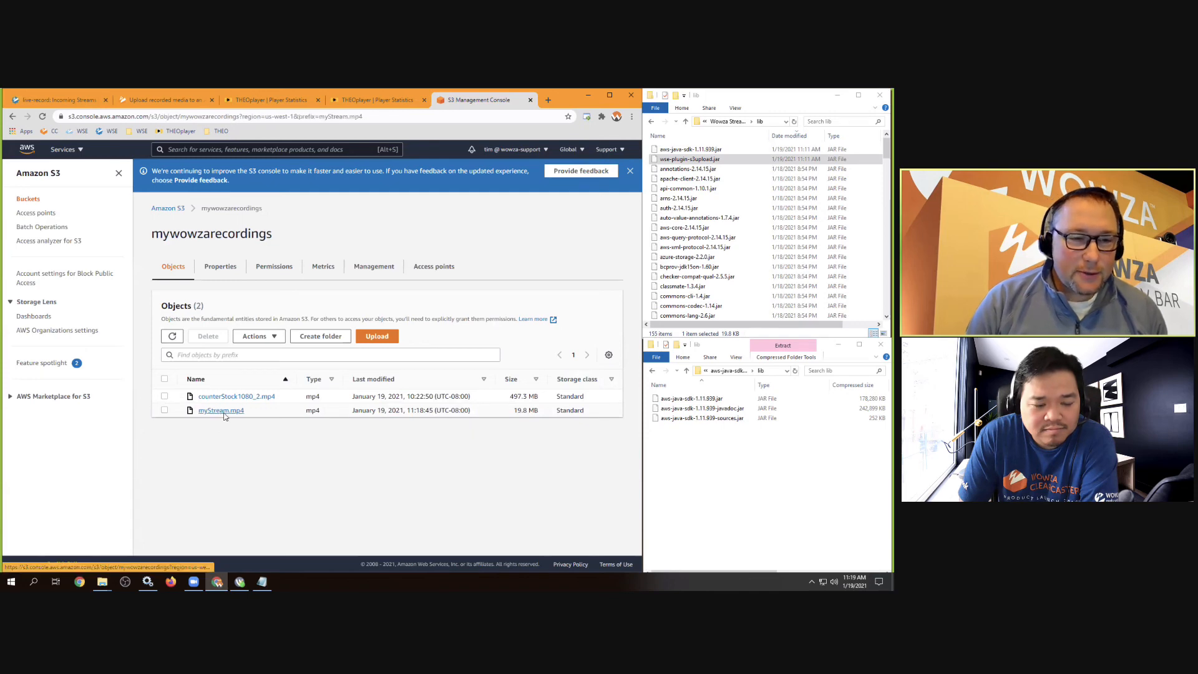
Make myStream.mp4 public through Object actions, then open it via its Object URL
{"action": "left_click", "coordinate": [600, 228]}
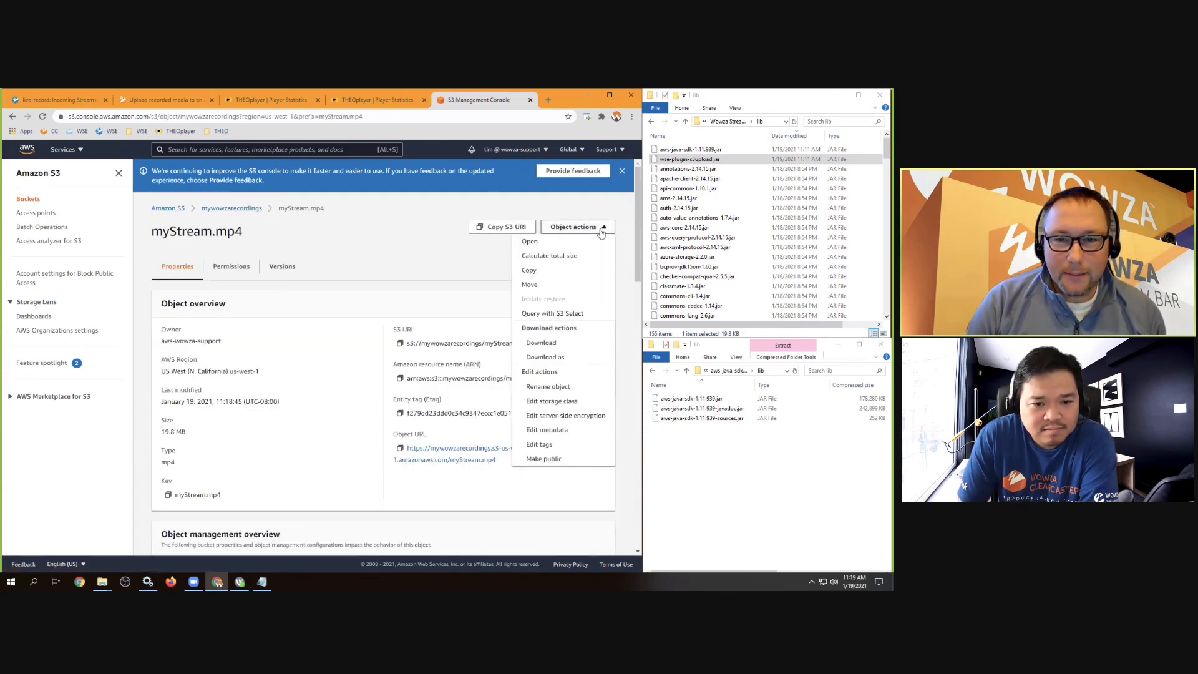
{"action": "left_click", "coordinate": [539, 459]}
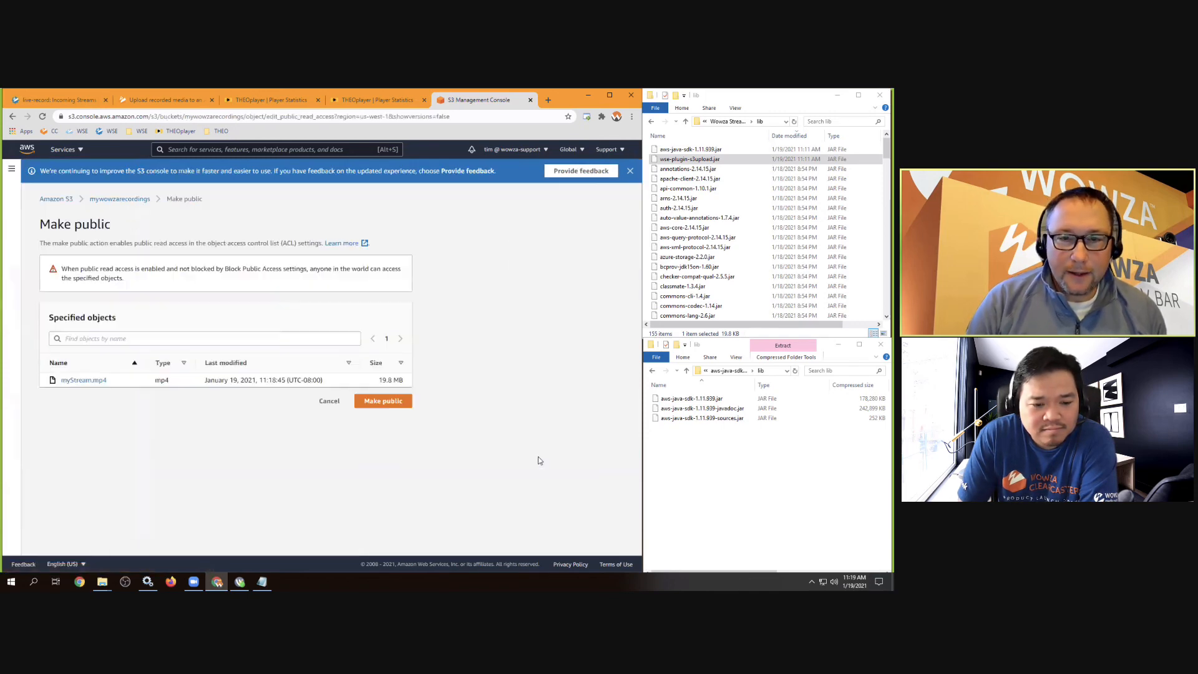
{"action": "left_click", "coordinate": [393, 403]}
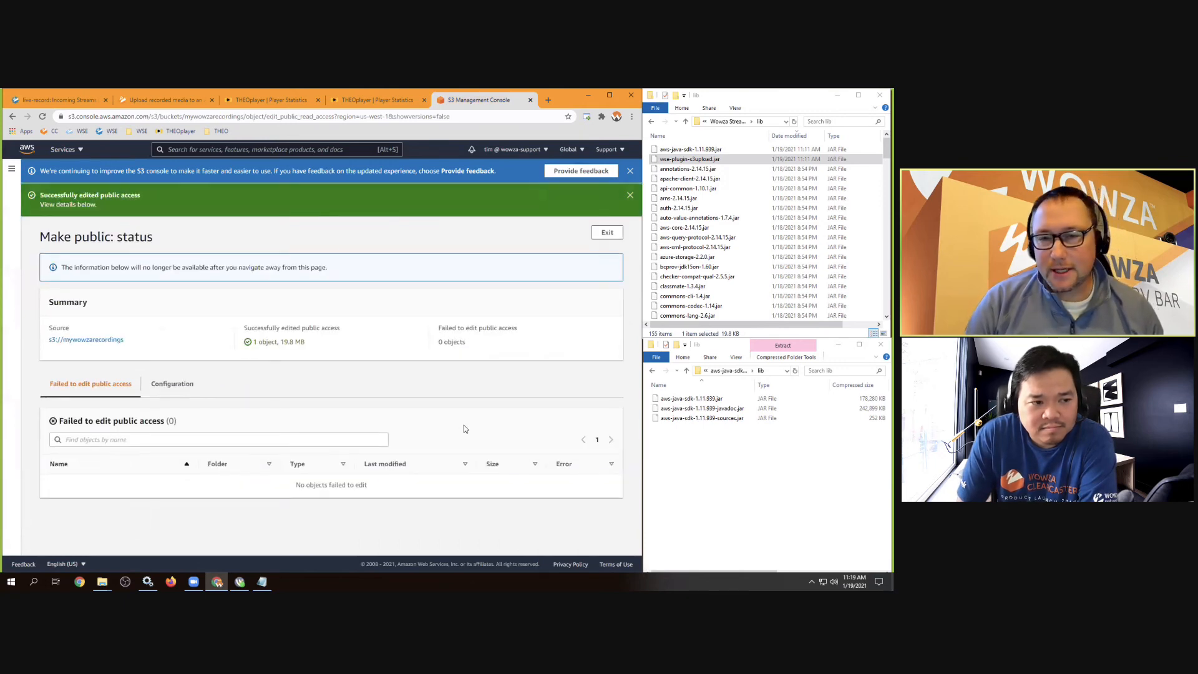
{"action": "left_click", "coordinate": [605, 233]}
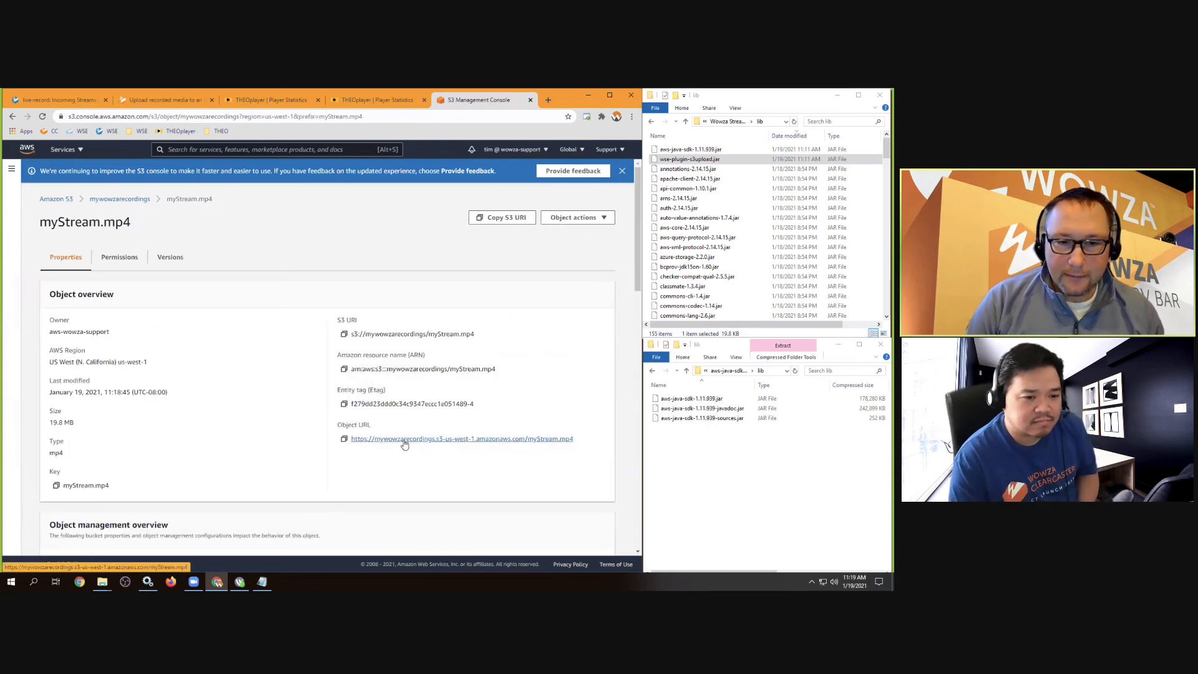
{"action": "left_click", "coordinate": [404, 440]}
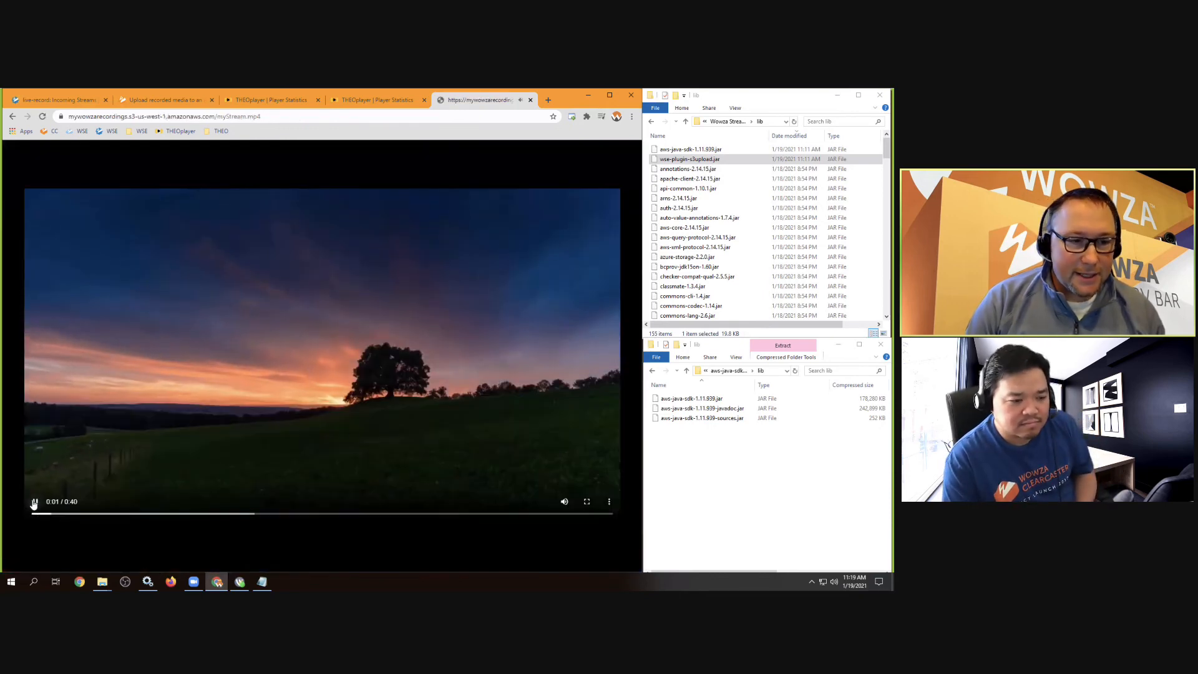
Inspect myStream.mp4's public S3 URL in the address bar, then return to Wowza Incoming Streams
{"action": "left_click", "coordinate": [272, 117]}
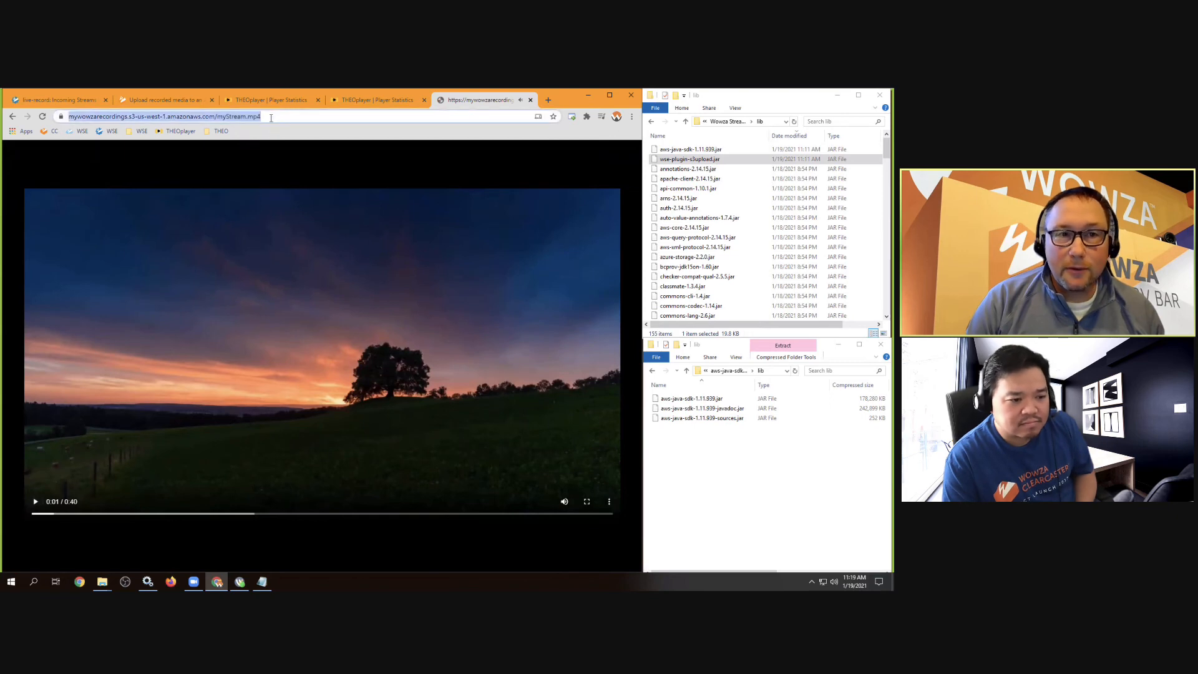
{"action": "left_click", "coordinate": [271, 117]}
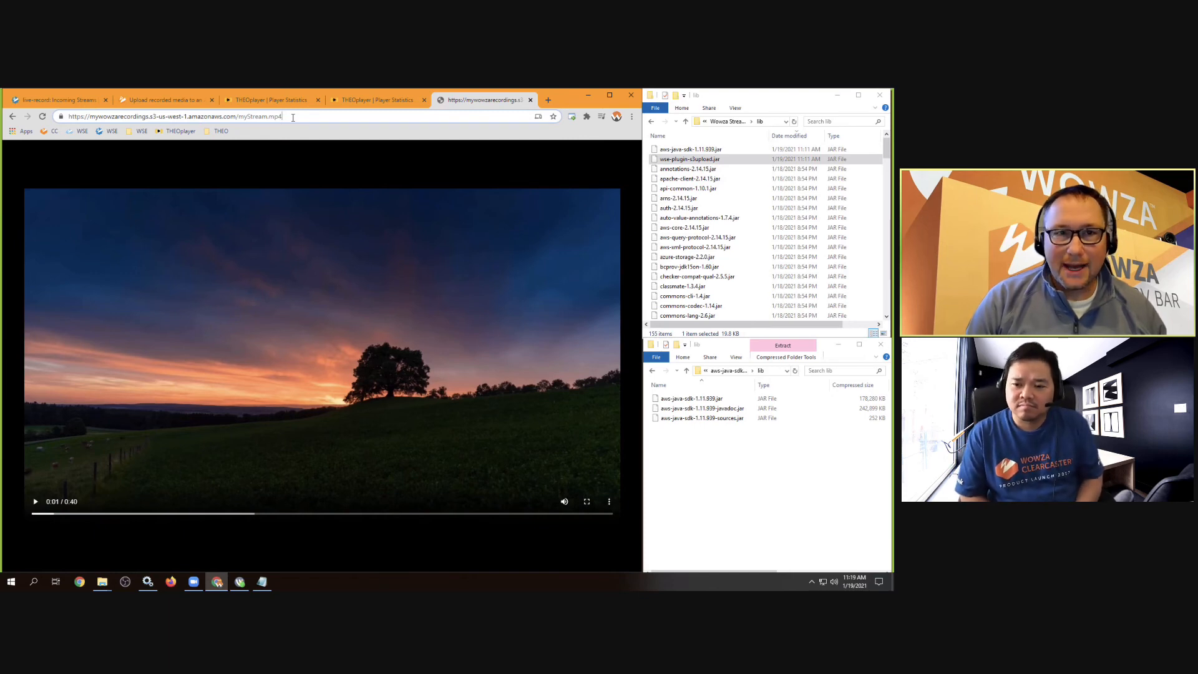
{"action": "left_click_drag", "start_coordinate": [293, 117], "coordinate": [68, 118]}
{"action": "left_click", "coordinate": [182, 117]}
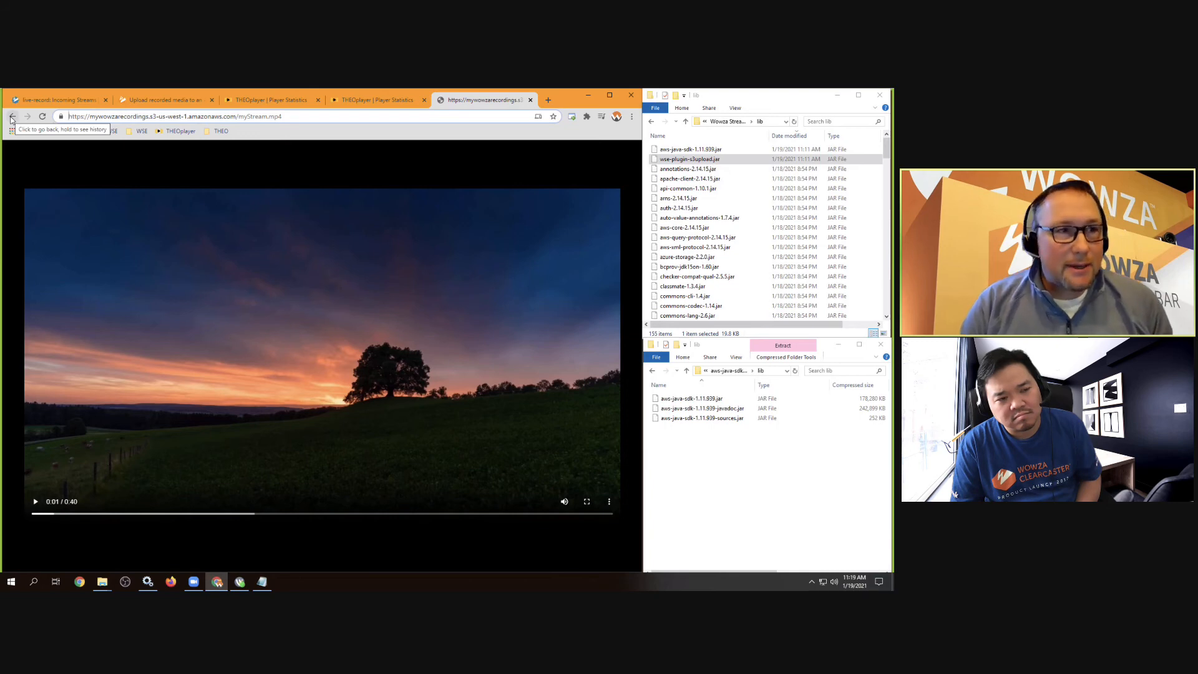
{"action": "left_click", "coordinate": [45, 104]}
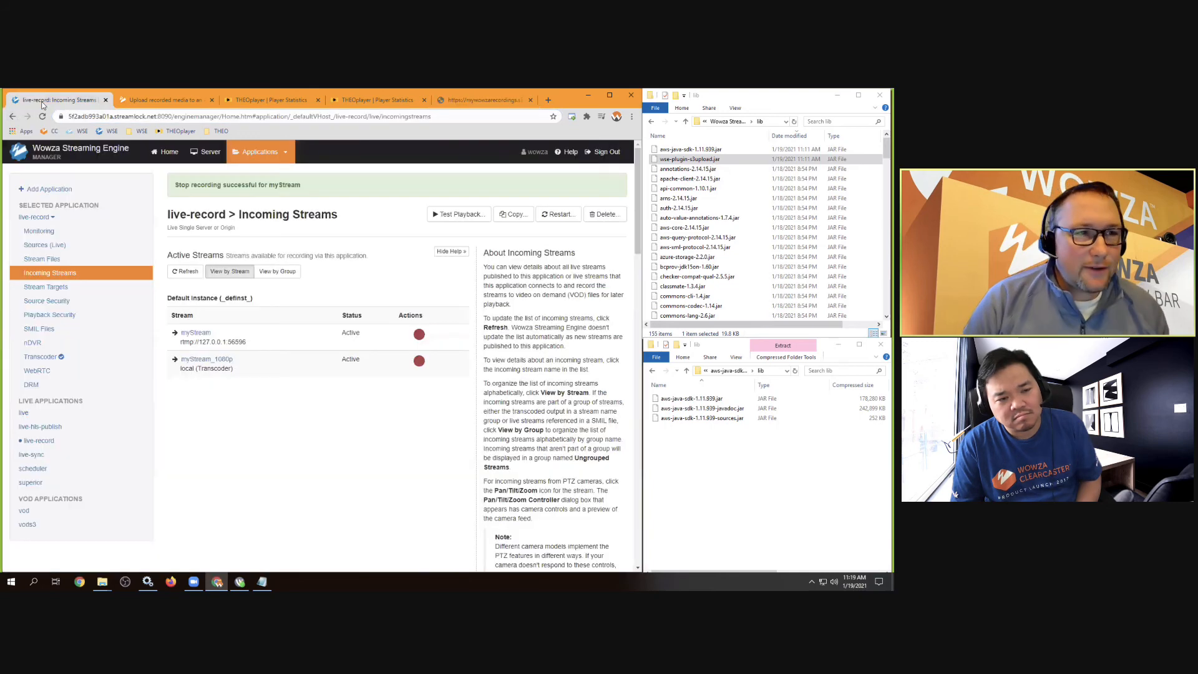
Open the mywowzarecordingsS3 source under the server's Media Cache sources
{"action": "left_click", "coordinate": [191, 154]}
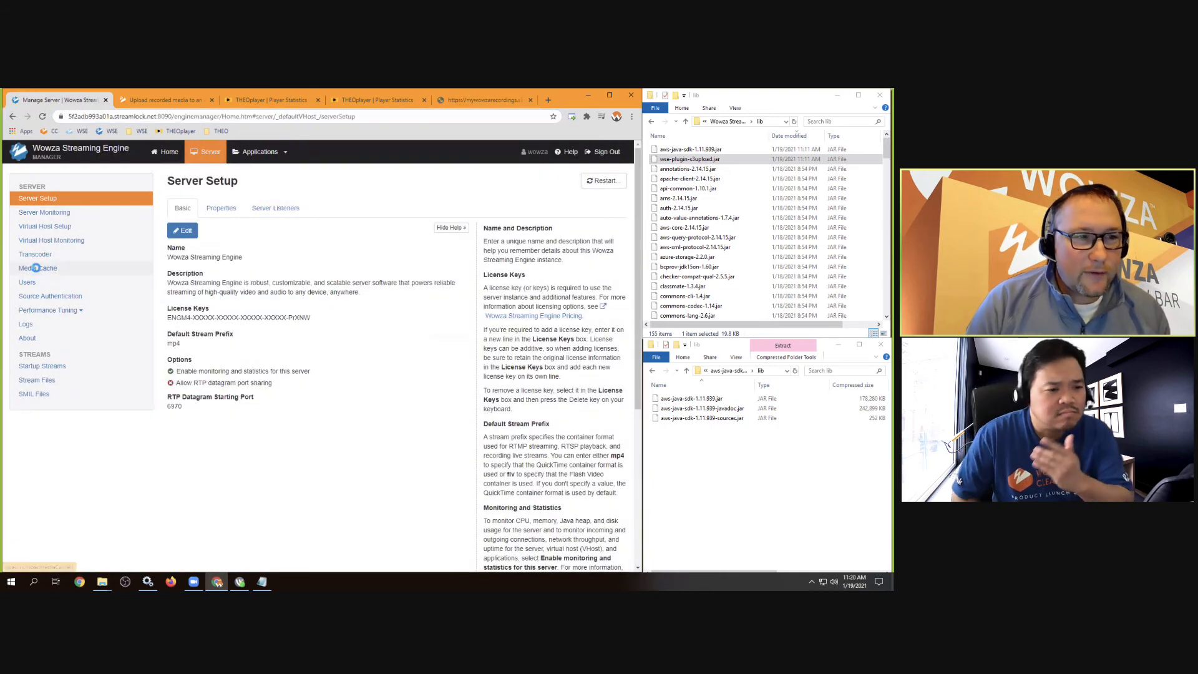
{"action": "left_click", "coordinate": [35, 267]}
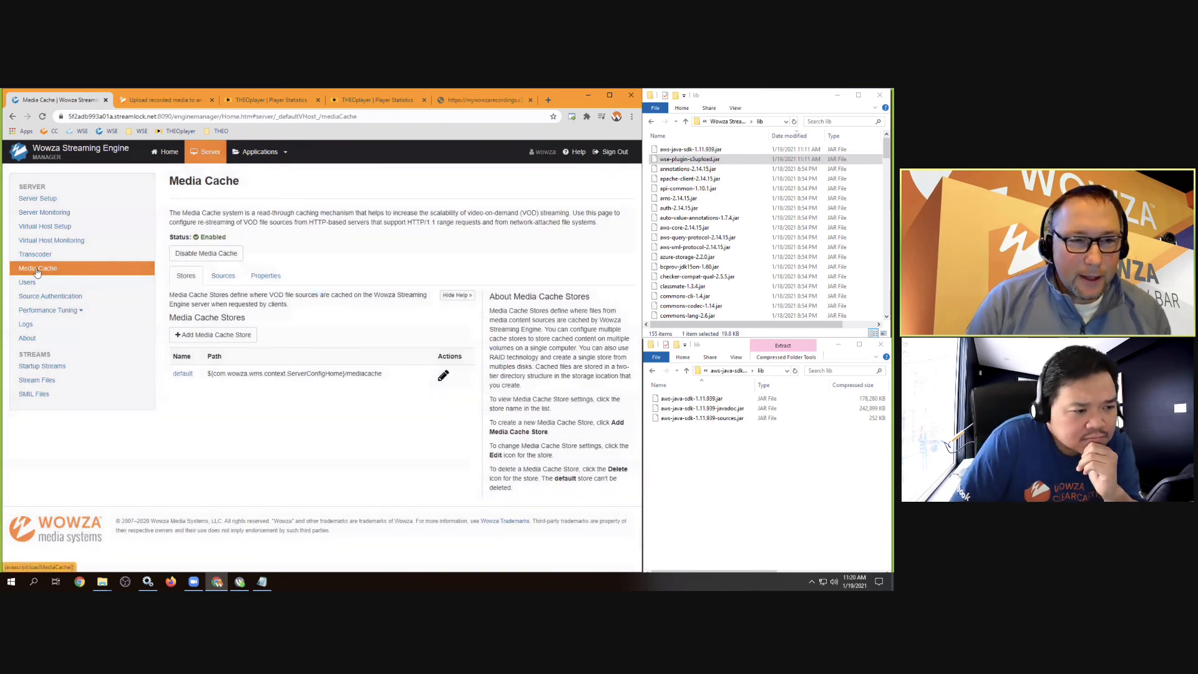
{"action": "left_click", "coordinate": [223, 279]}
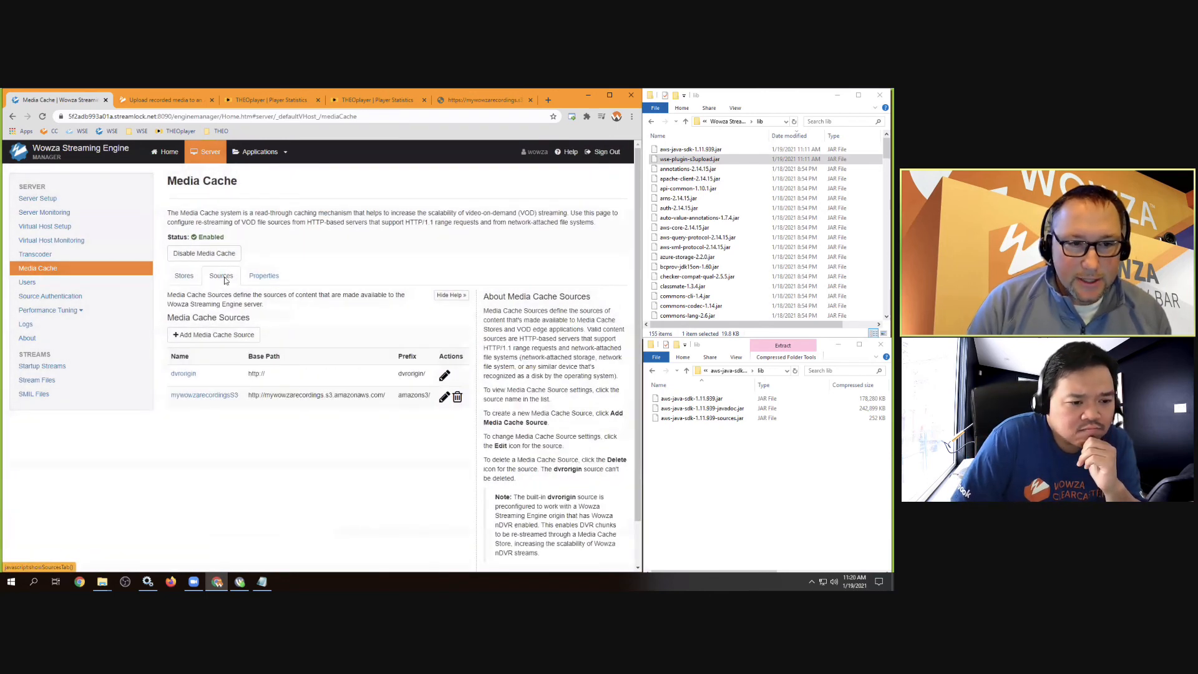
{"action": "left_click", "coordinate": [194, 395]}
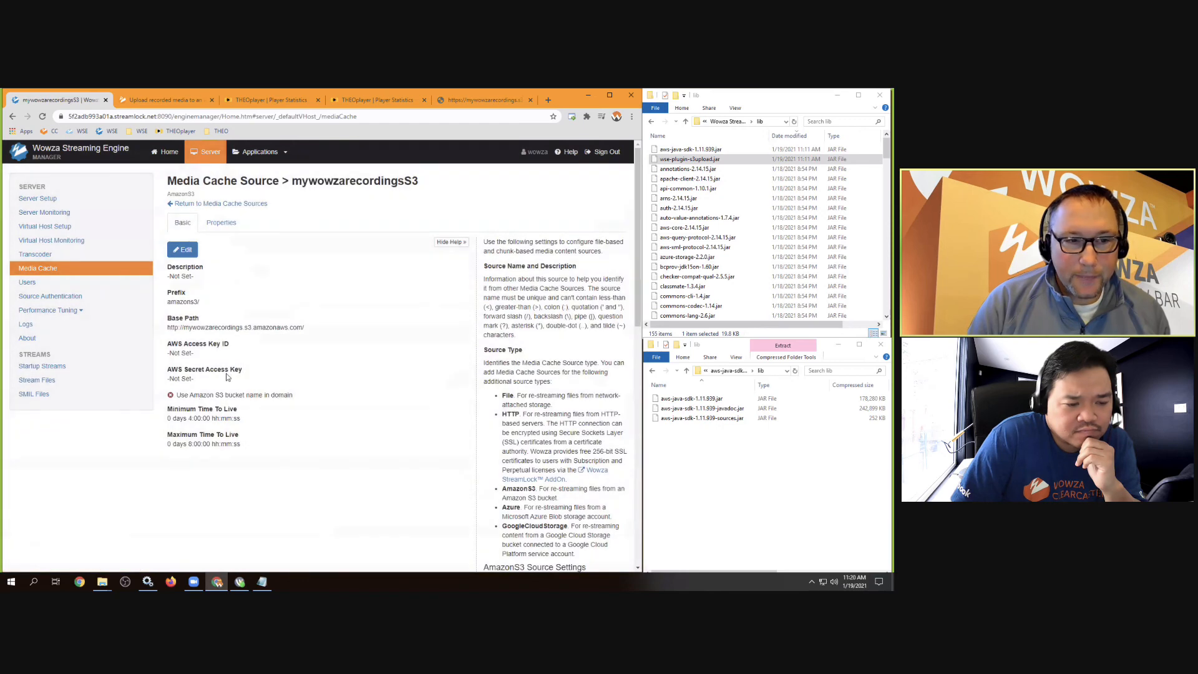
Compare the source's amazons3/ prefix and base path with the S3 video's bucket URL
{"action": "left_click_drag", "start_coordinate": [305, 328], "coordinate": [167, 330]}
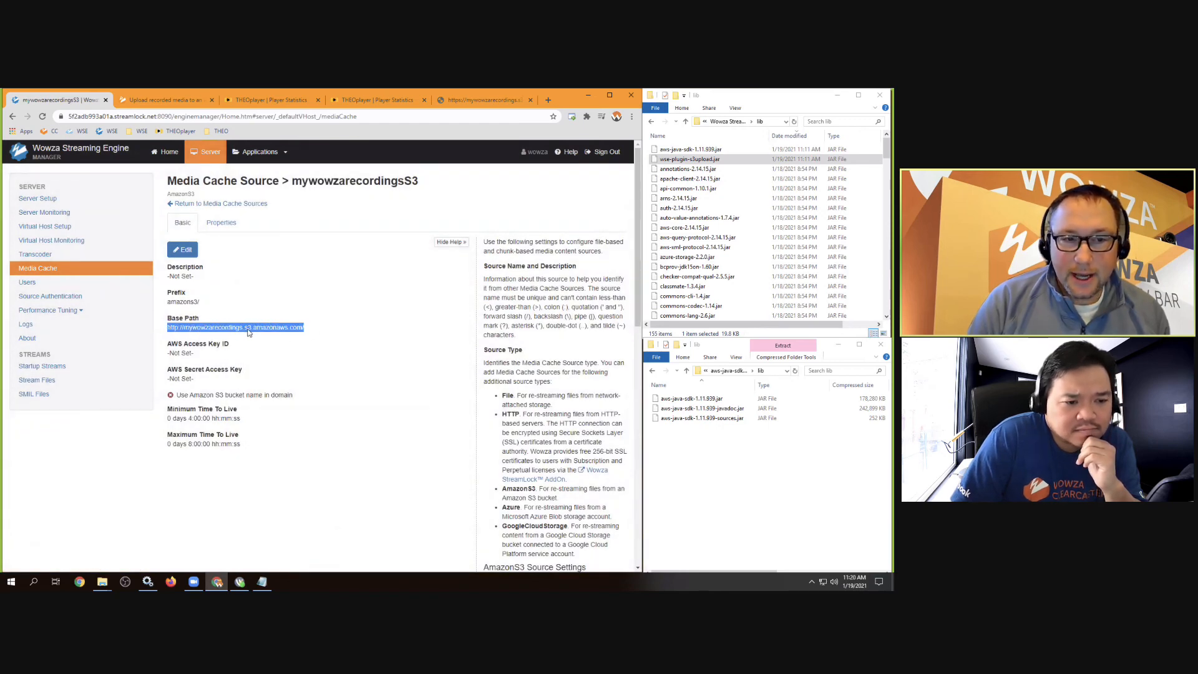
{"action": "left_click", "coordinate": [453, 101]}
{"action": "left_click_drag", "start_coordinate": [89, 116], "coordinate": [236, 115]}
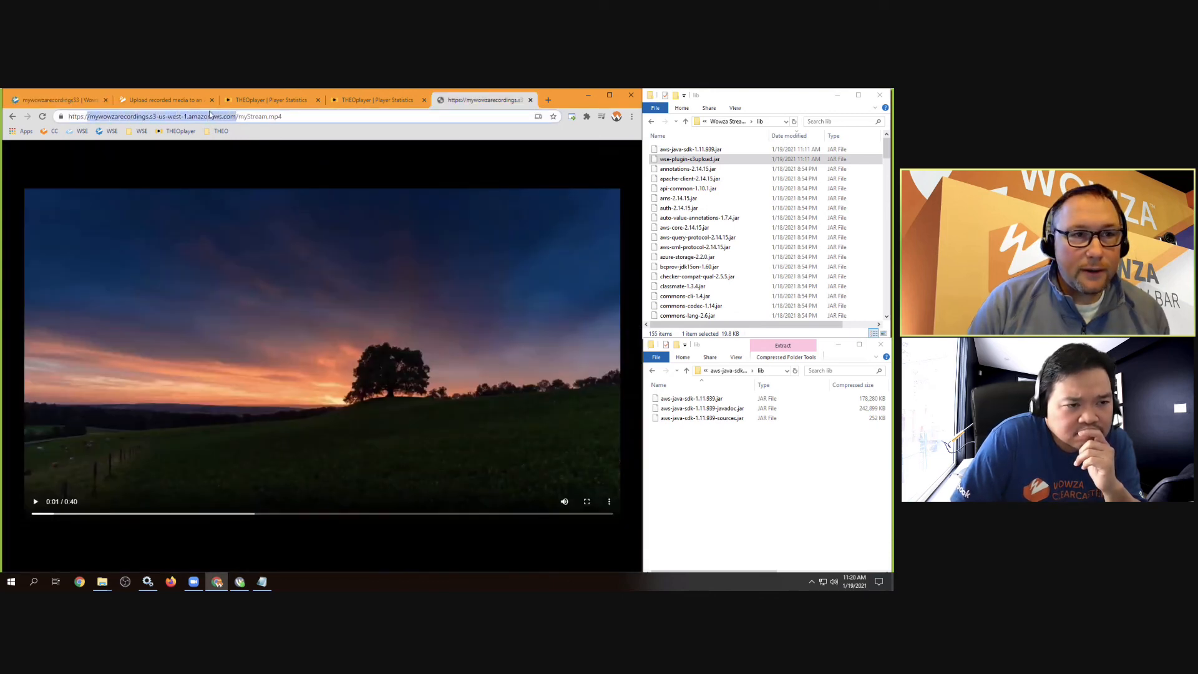
{"action": "left_click", "coordinate": [86, 103]}
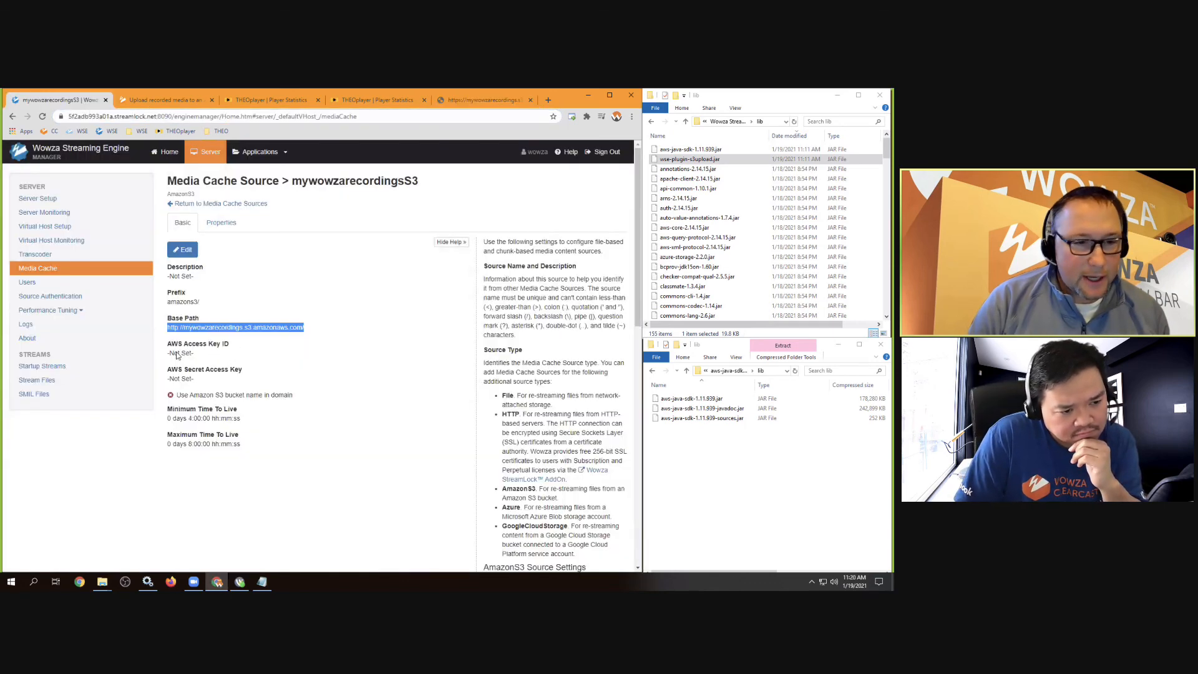
{"action": "left_click_drag", "start_coordinate": [207, 304], "coordinate": [164, 305]}
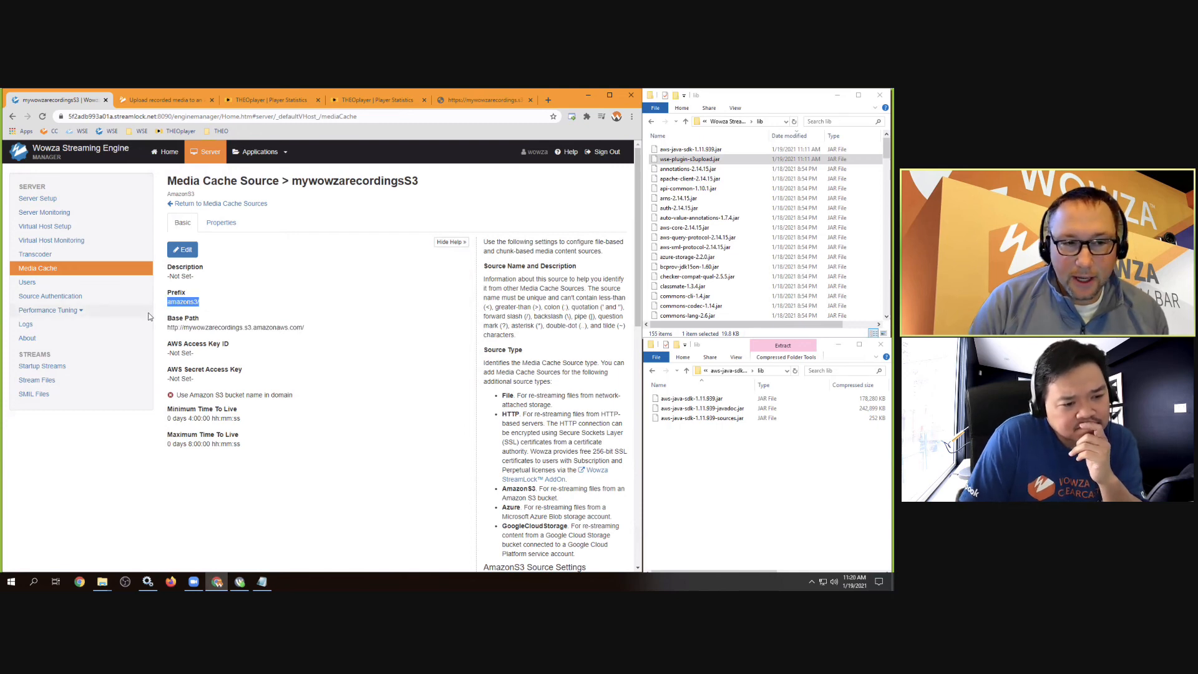
{"action": "left_click_drag", "start_coordinate": [315, 331], "coordinate": [163, 308]}
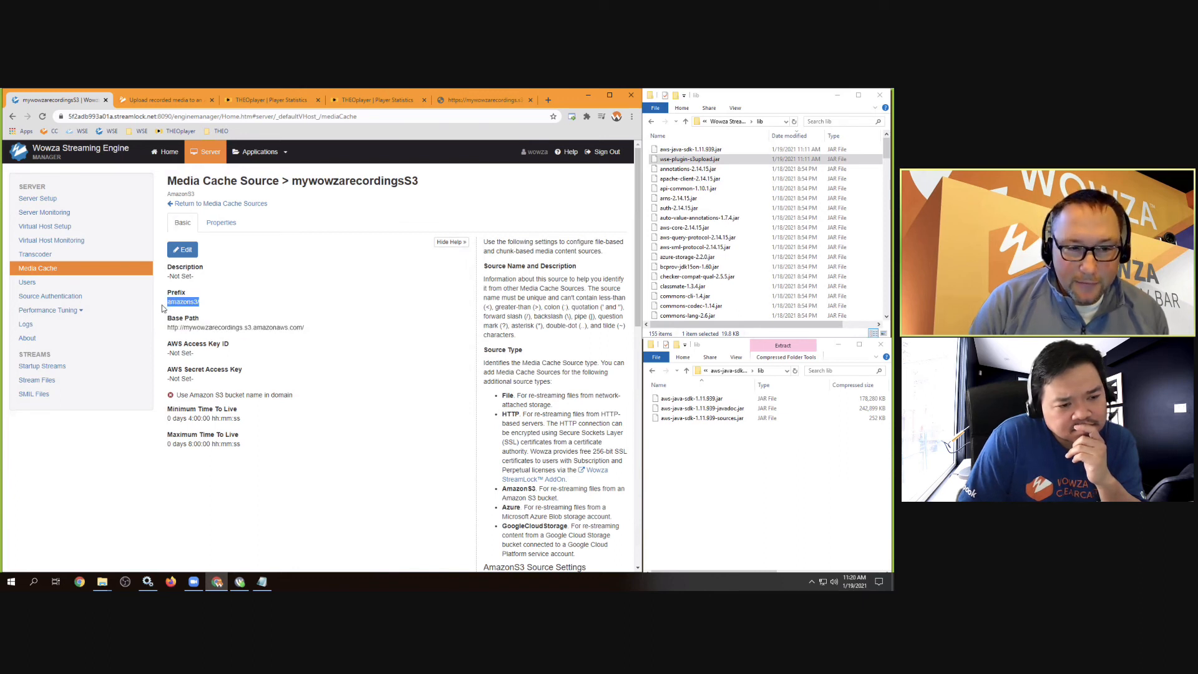
{"action": "left_click", "coordinate": [203, 306]}
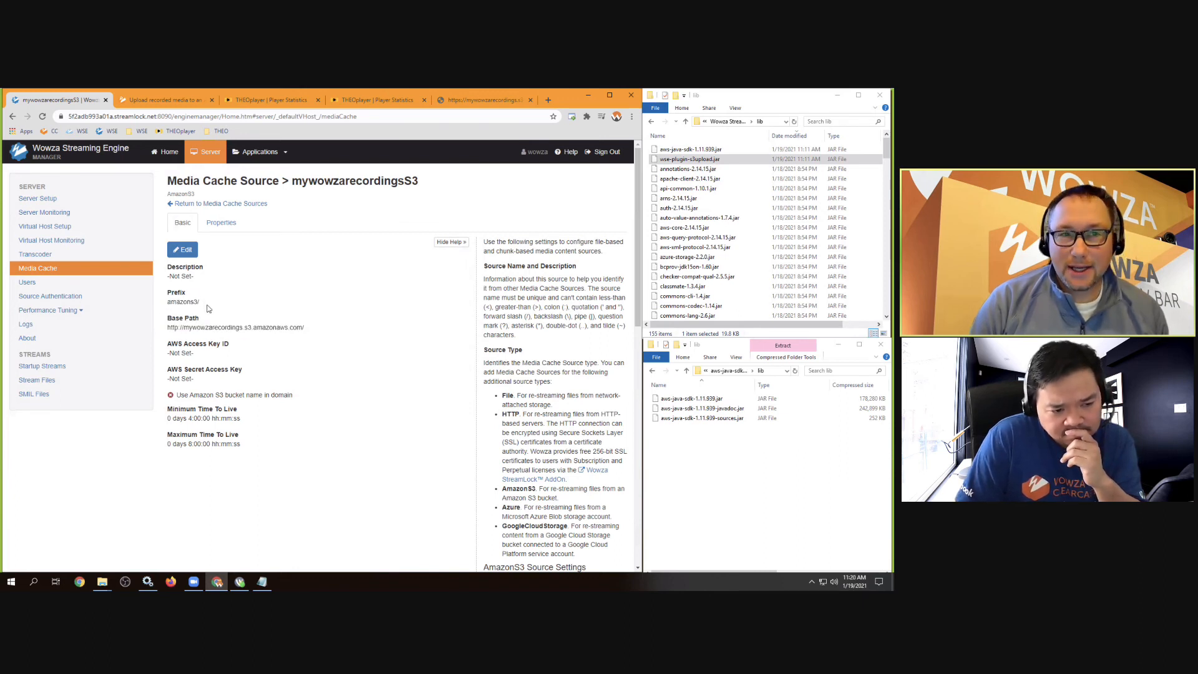
{"action": "left_click", "coordinate": [351, 104]}
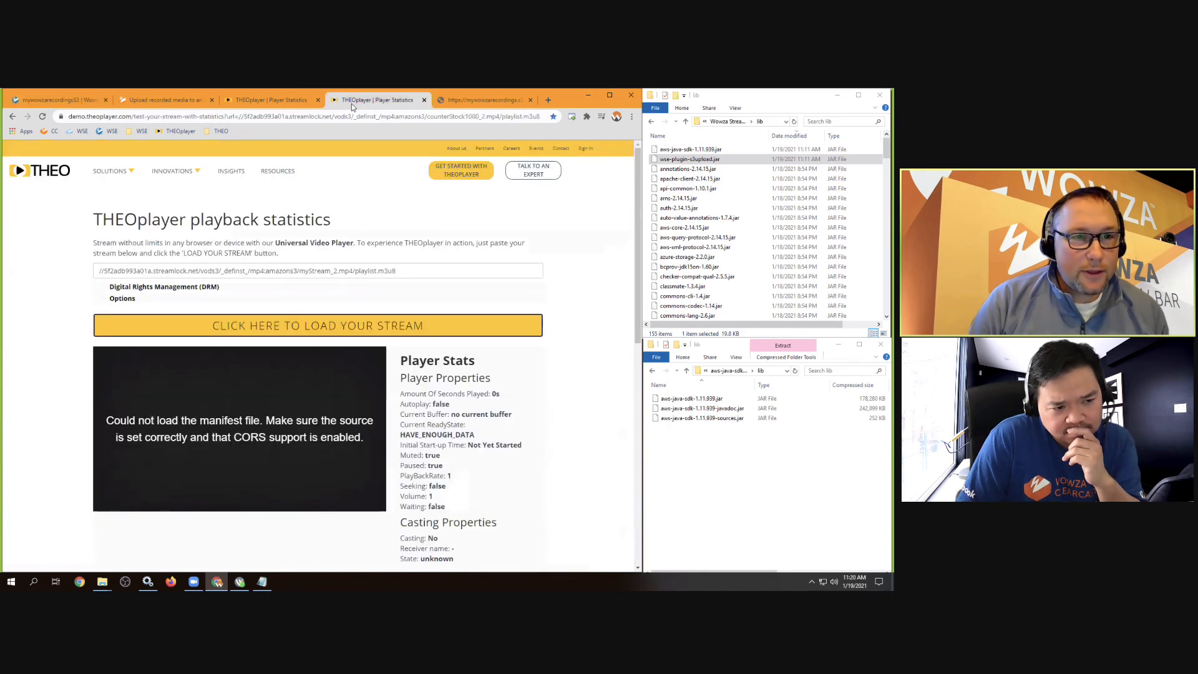
Delete '_2' so the THEOplayer URL requests vods3 amazons3/myStream.mp4
{"action": "left_click", "coordinate": [327, 269]}
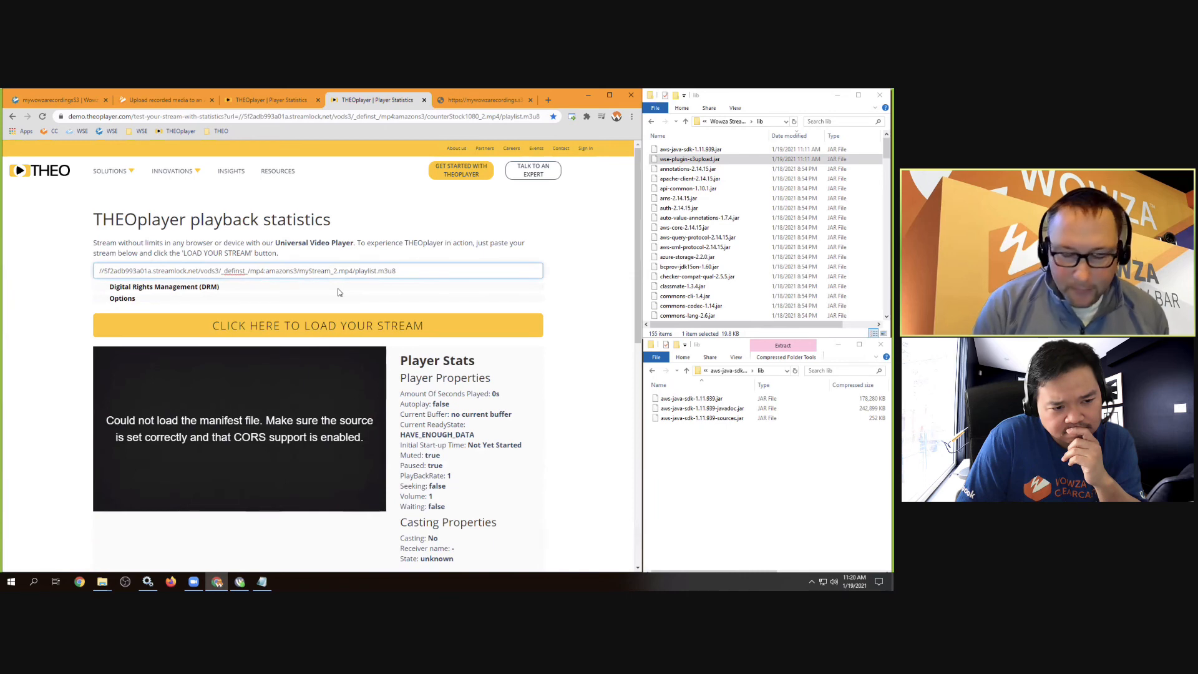
{"action": "key", "text": "Delete"}
{"action": "key", "text": "Delete"}
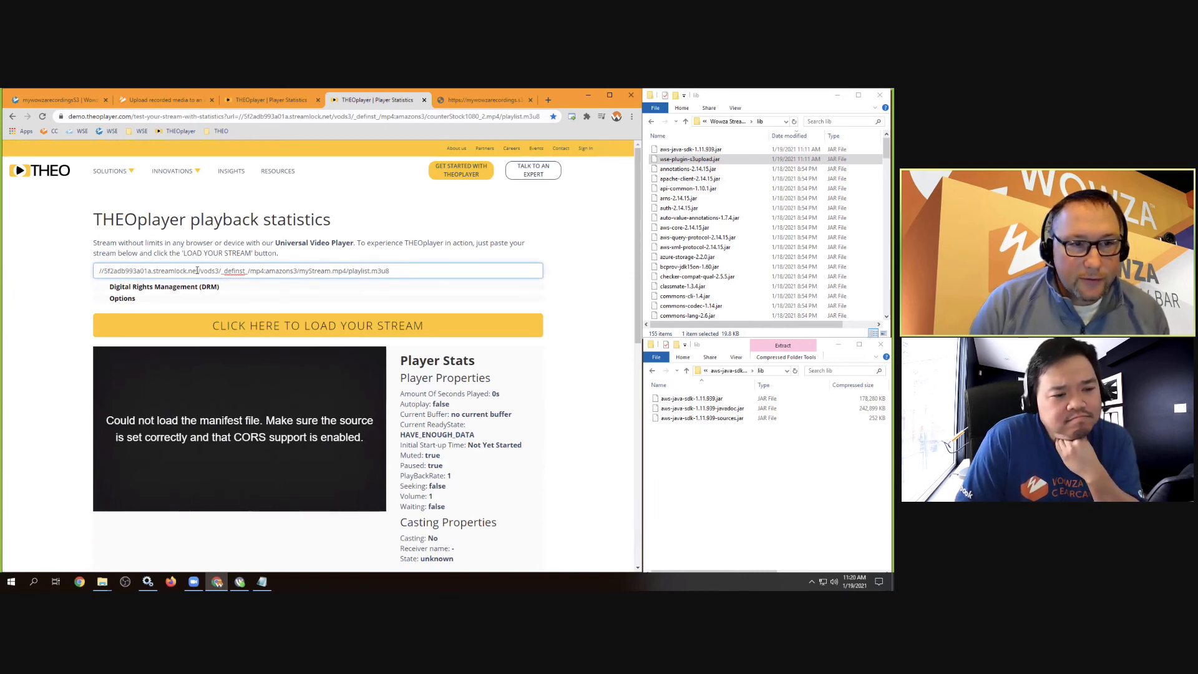
{"action": "left_click_drag", "start_coordinate": [197, 270], "coordinate": [98, 270]}
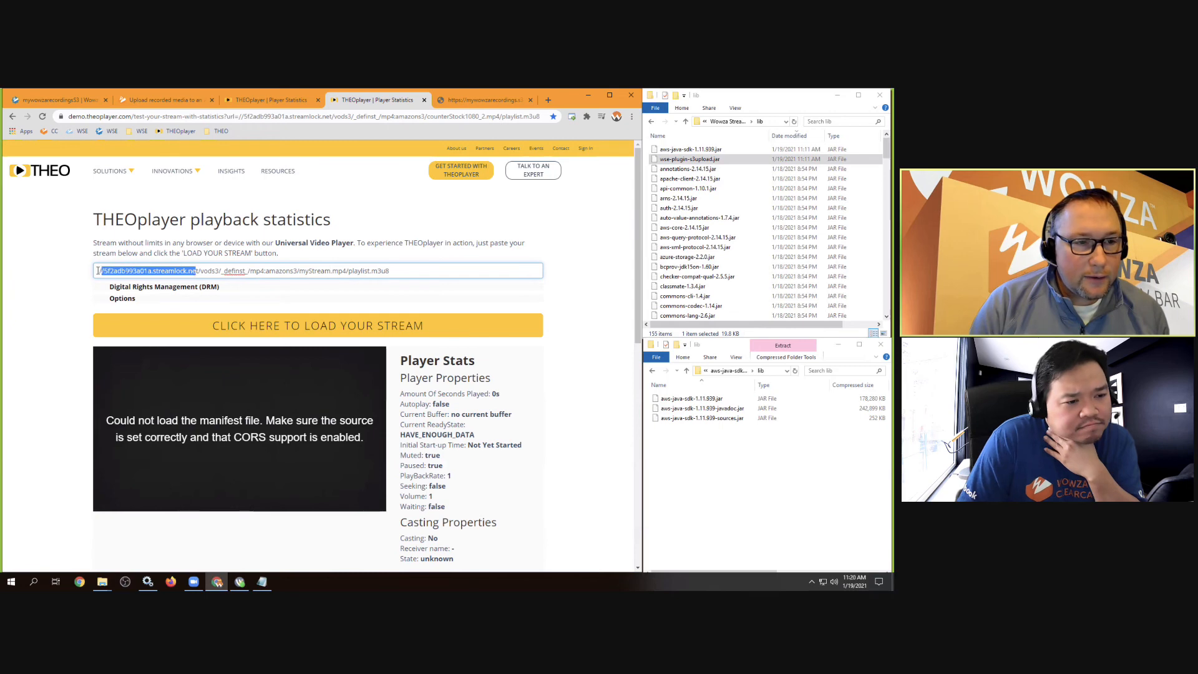
{"action": "double_click", "coordinate": [212, 270]}
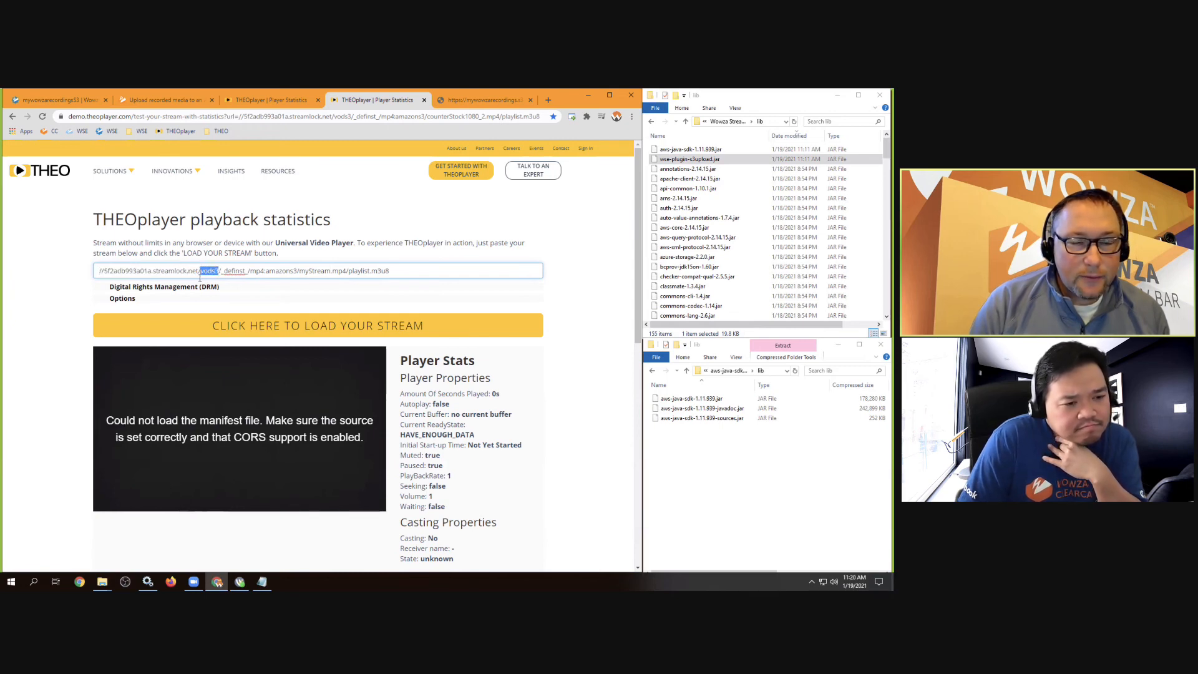
{"action": "left_click", "coordinate": [61, 101]}
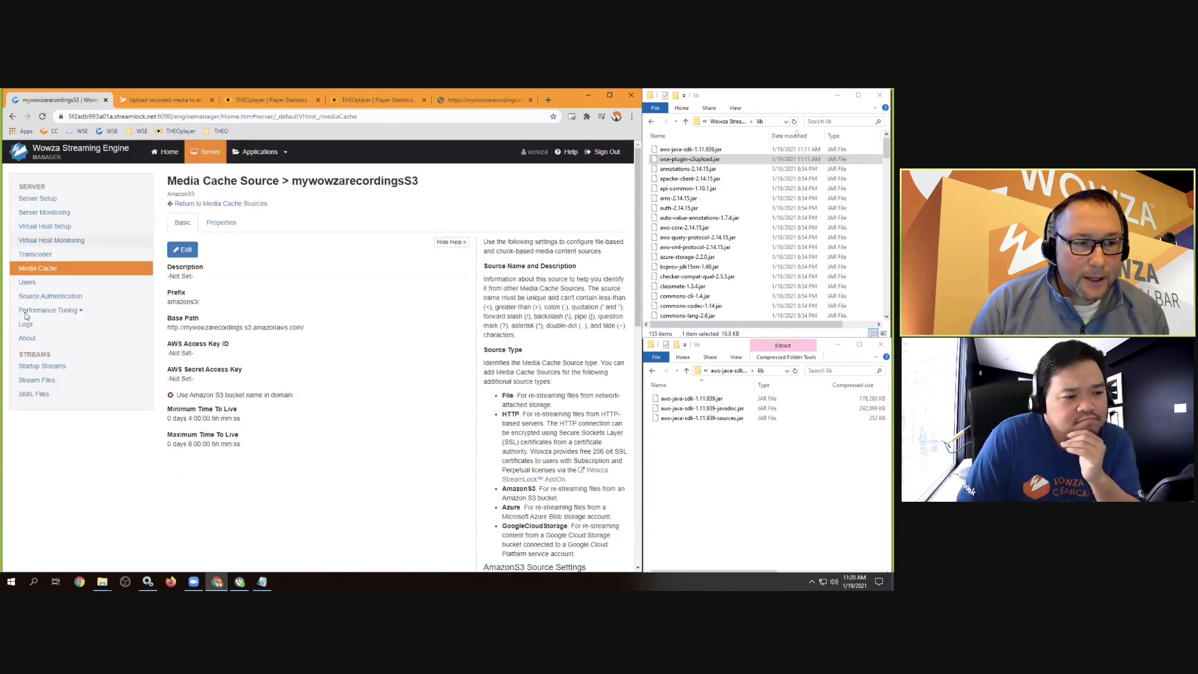
Confirm the vods3 VOD Edge application's setup lists all media cache sources as available
{"action": "left_click", "coordinate": [251, 153]}
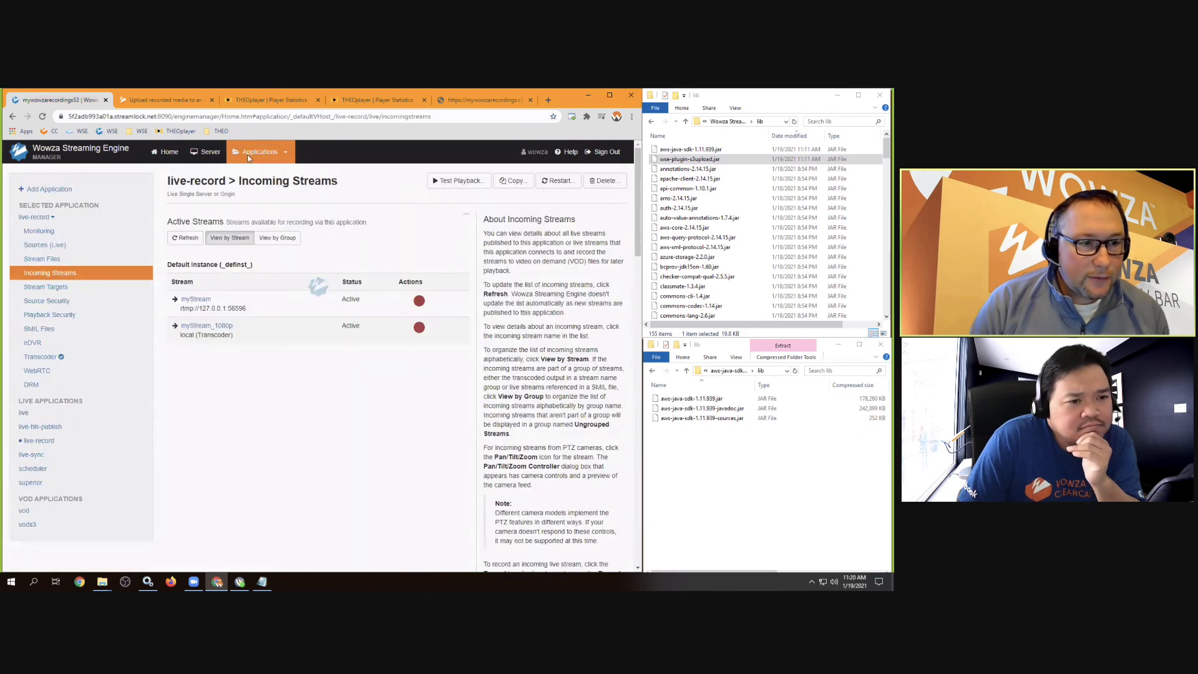
{"action": "left_click", "coordinate": [28, 524]}
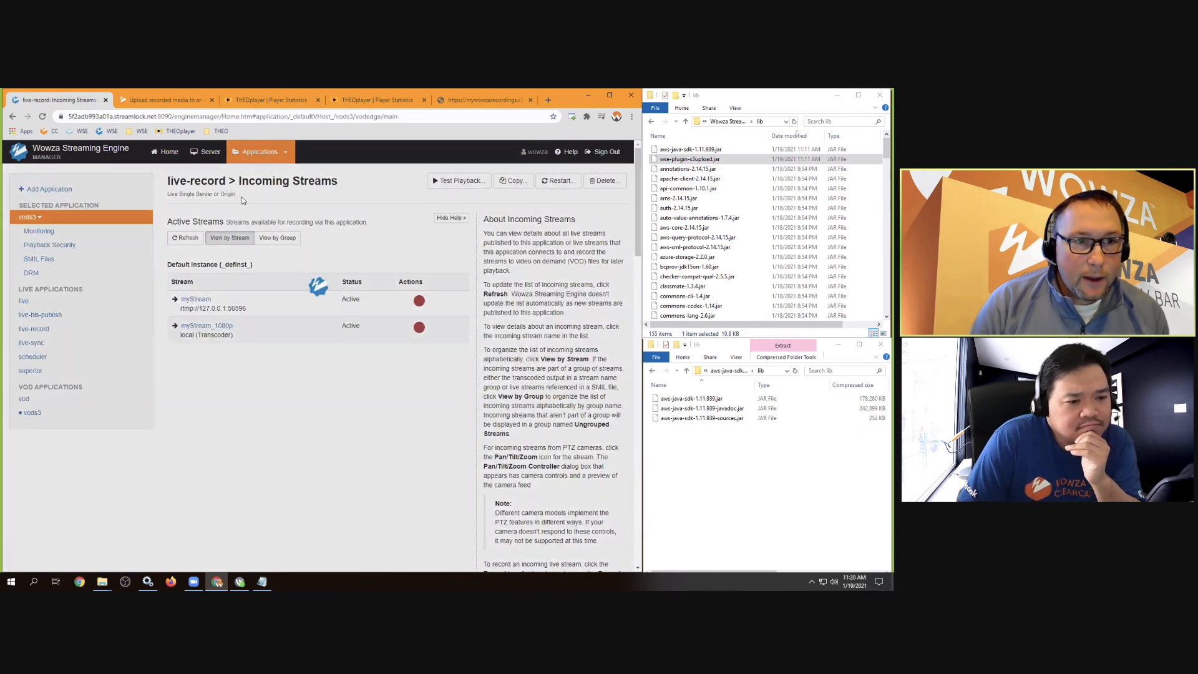
{"action": "left_click_drag", "start_coordinate": [223, 194], "coordinate": [166, 195]}
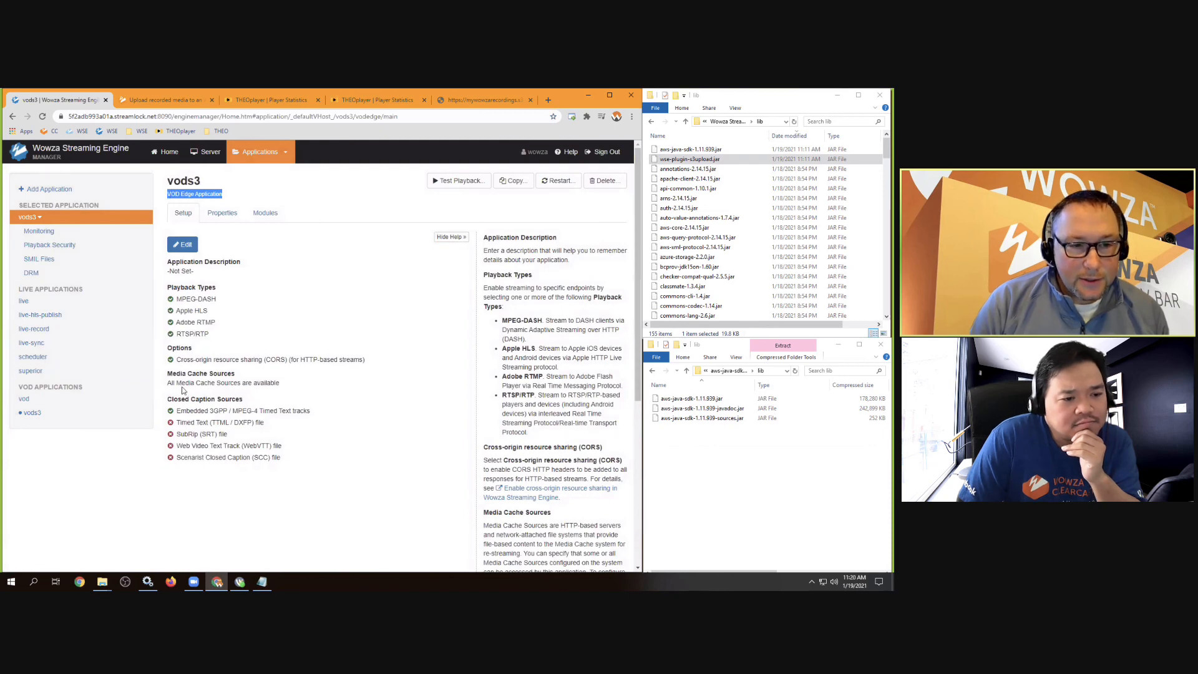
{"action": "left_click_drag", "start_coordinate": [166, 386], "coordinate": [276, 385]}
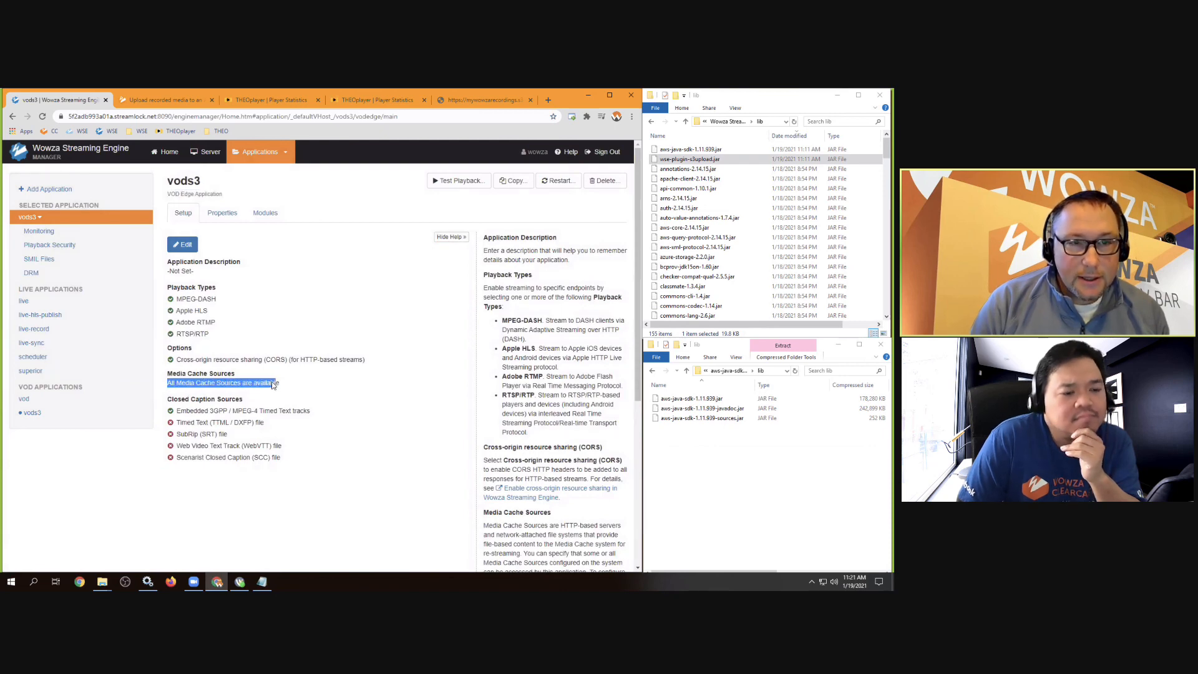
{"action": "left_click", "coordinate": [272, 385]}
{"action": "left_click", "coordinate": [346, 103]}
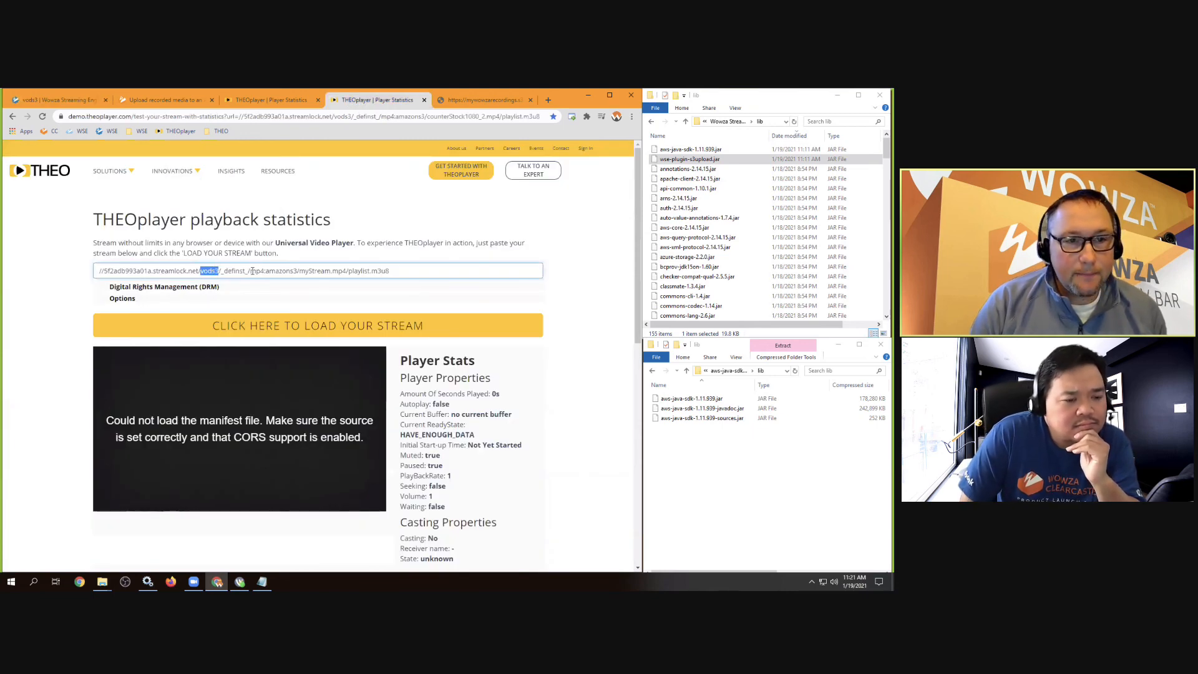
{"action": "left_click_drag", "start_coordinate": [249, 270], "coordinate": [267, 270]}
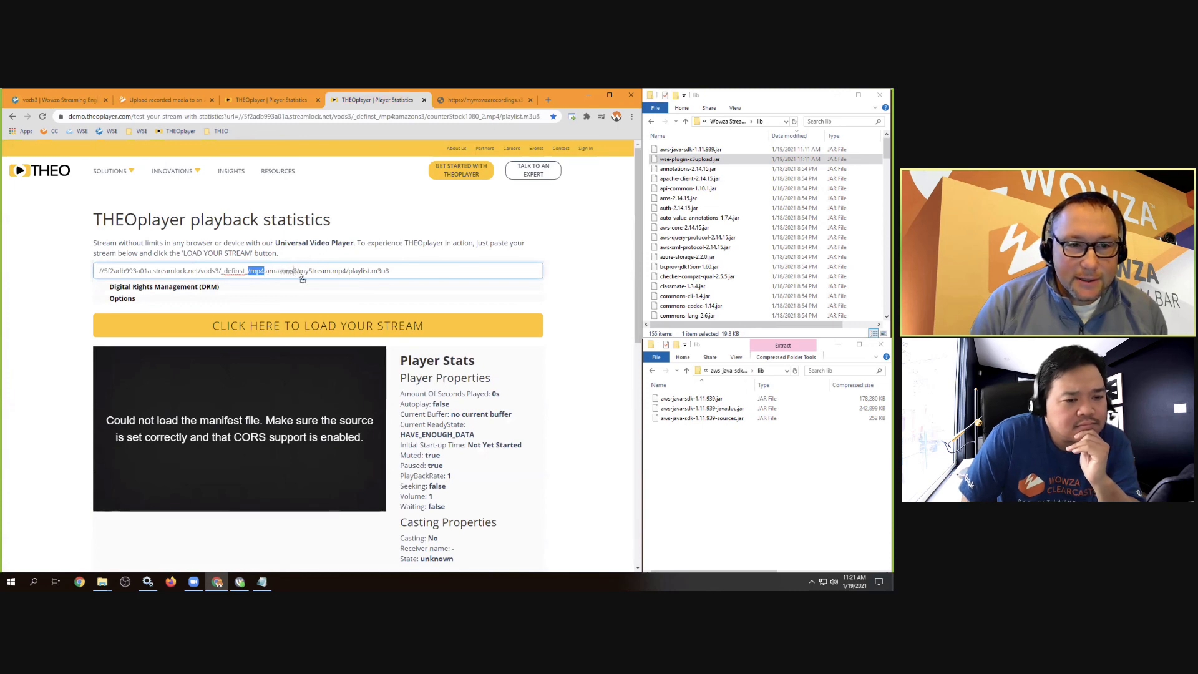
{"action": "left_click_drag", "start_coordinate": [255, 271], "coordinate": [299, 269]}
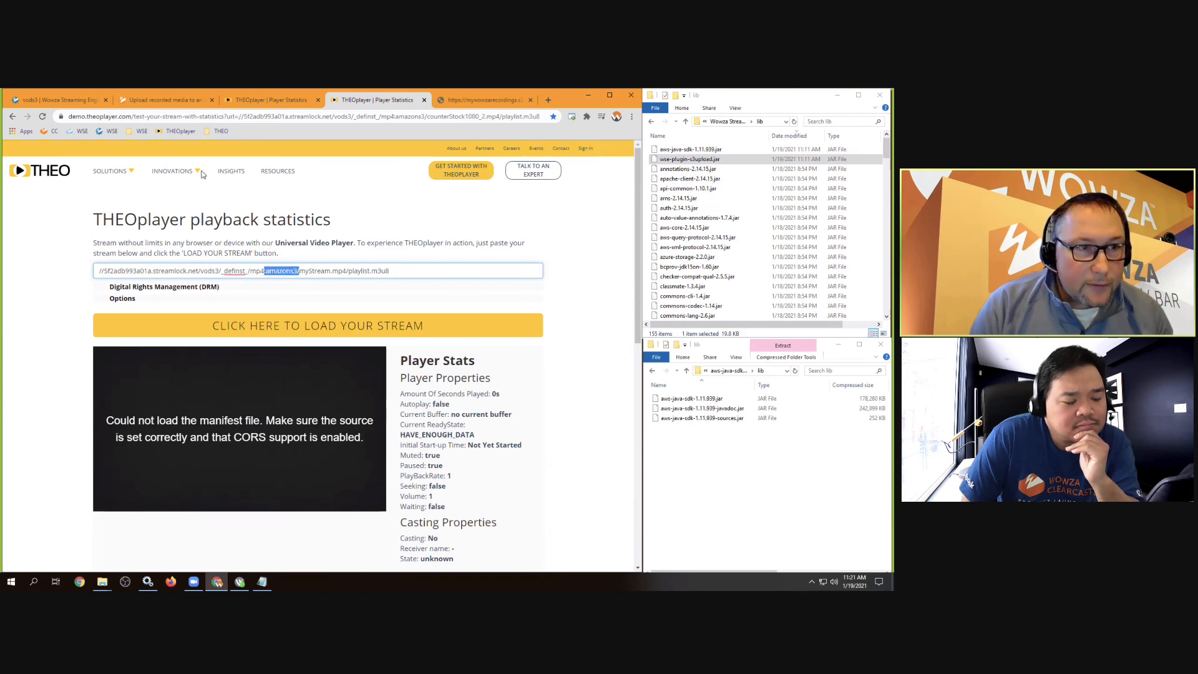
{"action": "left_click", "coordinate": [76, 99]}
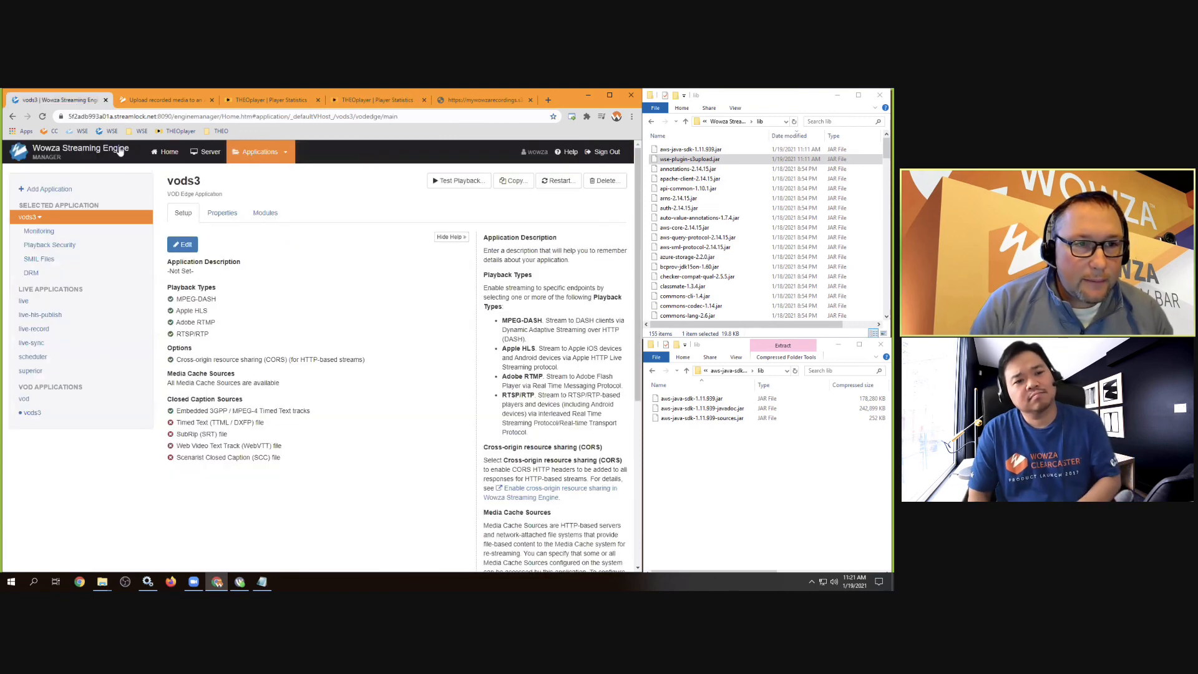
{"action": "left_click", "coordinate": [209, 153]}
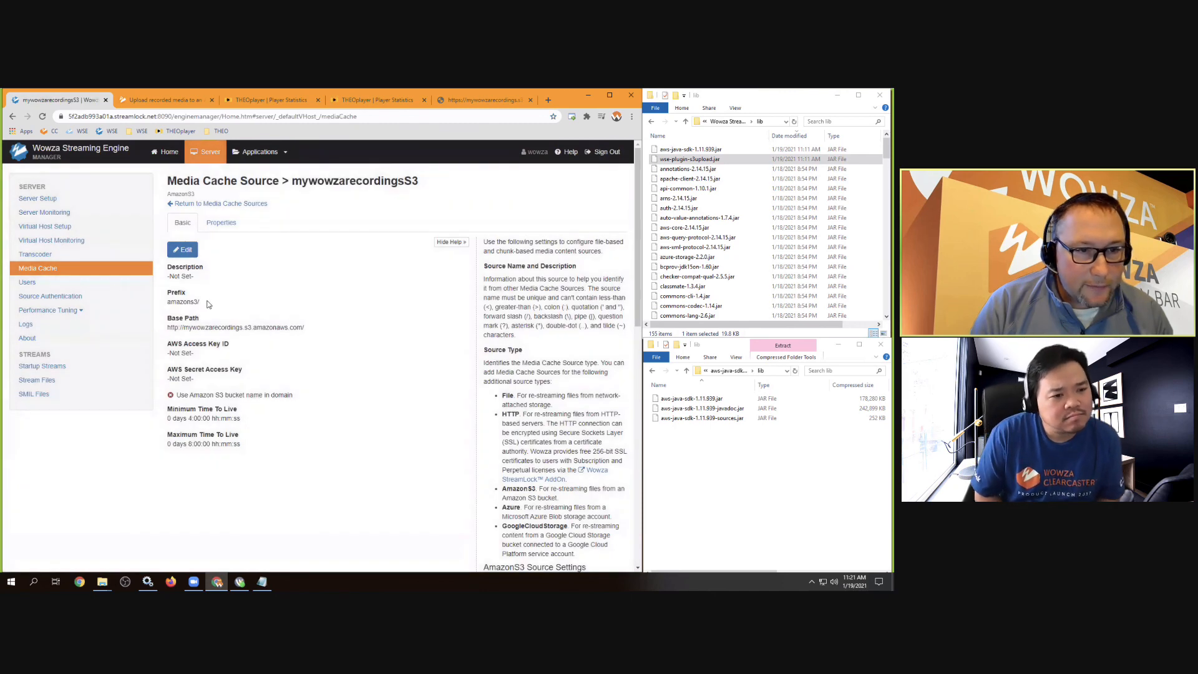
{"action": "triple_click", "coordinate": [178, 304]}
{"action": "left_click_drag", "start_coordinate": [303, 328], "coordinate": [169, 330]}
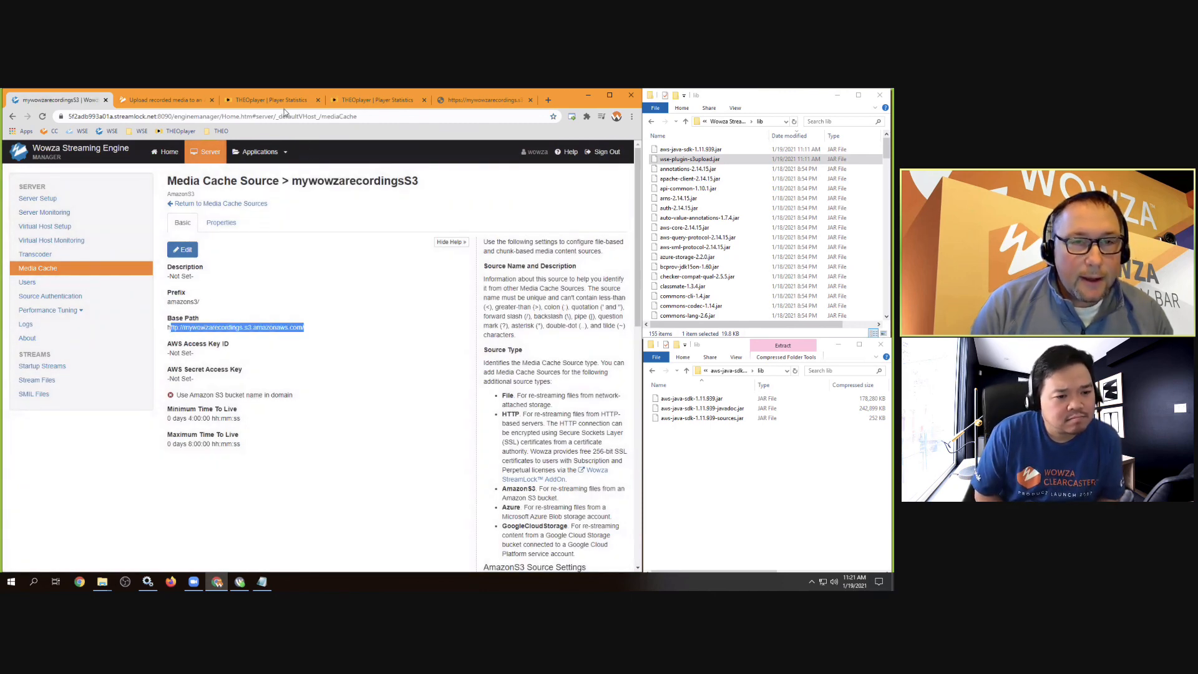
{"action": "left_click", "coordinate": [351, 98]}
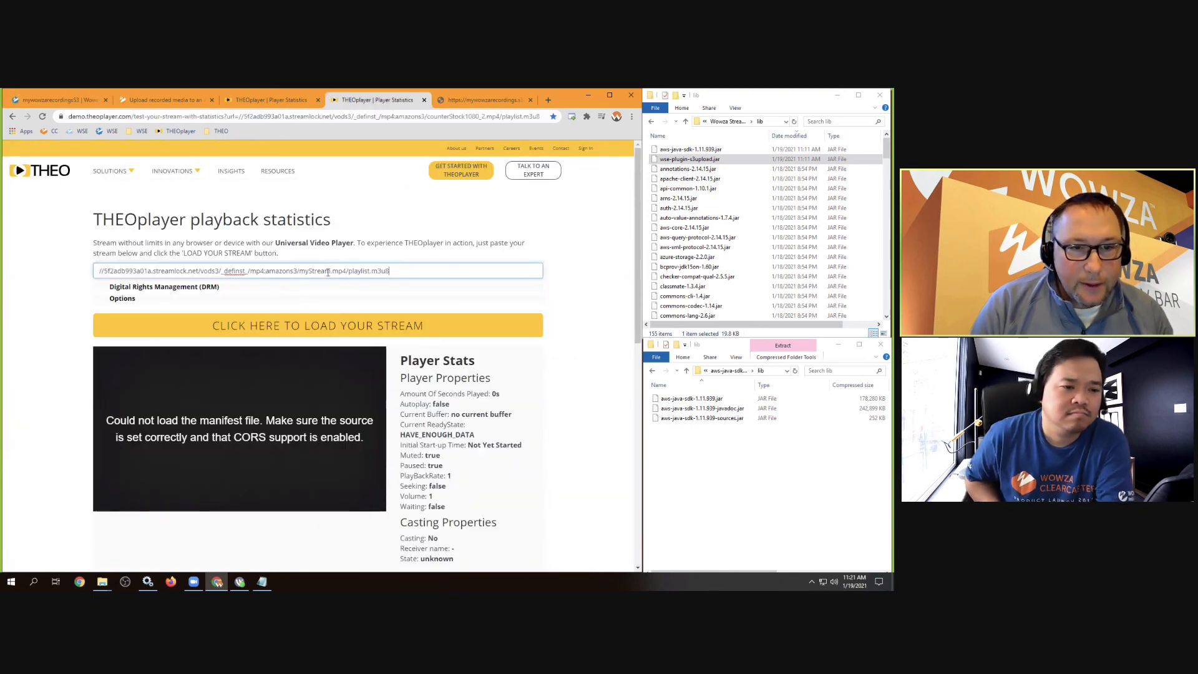
Load the edited vods3 amazons3/myStream.mp4 stream URL into the player
{"action": "left_click", "coordinate": [338, 326]}
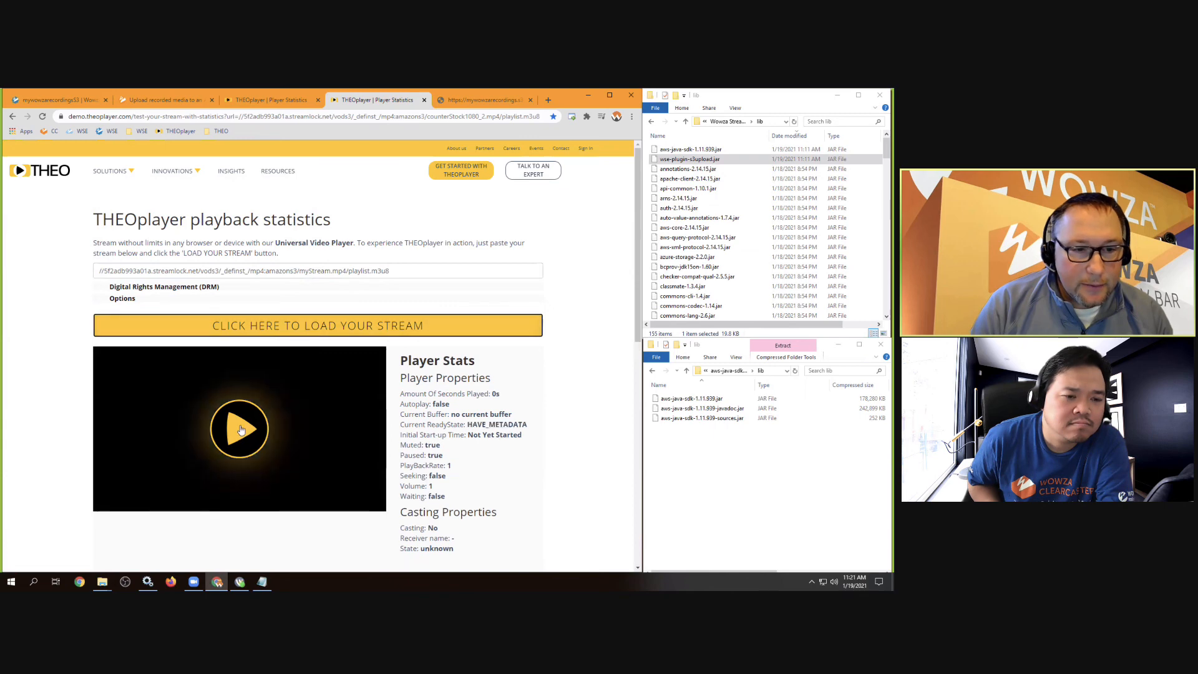